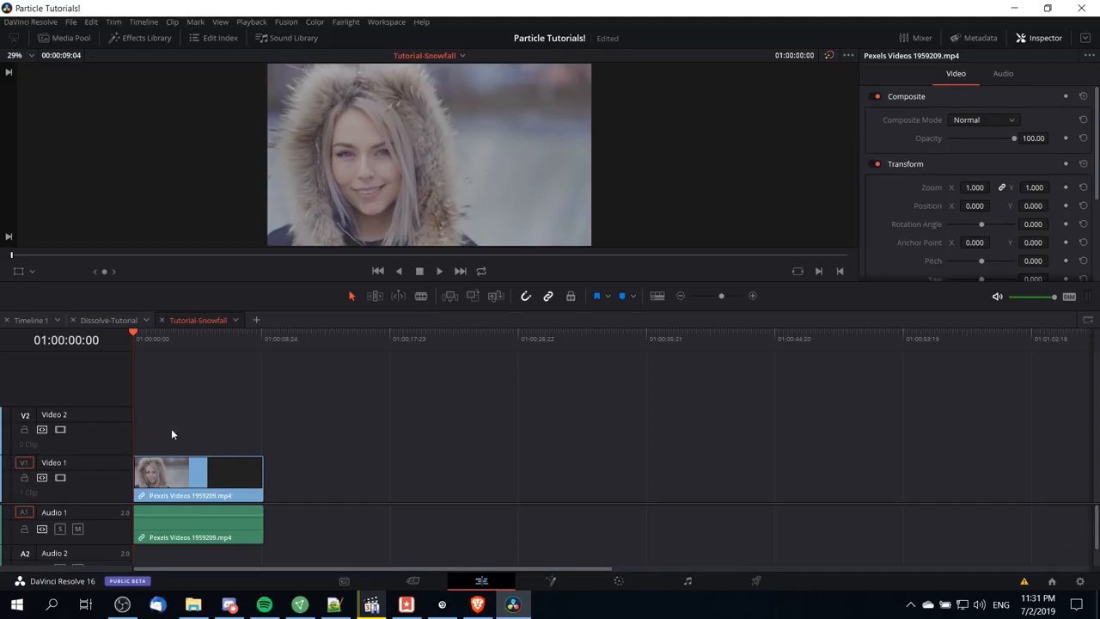
Add a Fusion Composition on Video 2 above the footage clip and extend it to the clip's full length
left_click(149, 37)
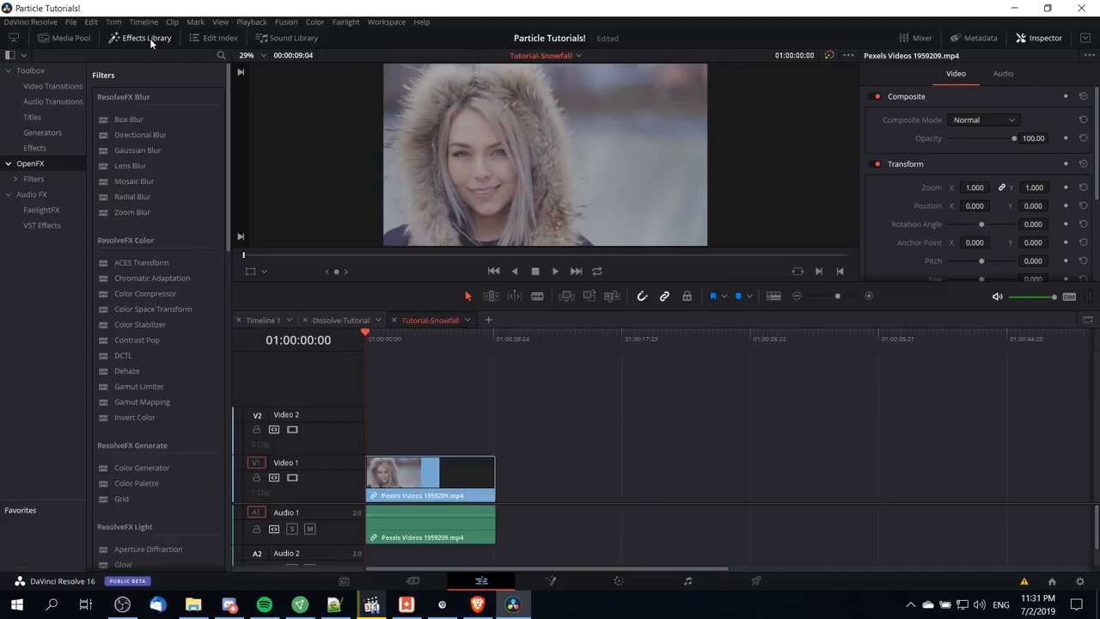
left_click(35, 147)
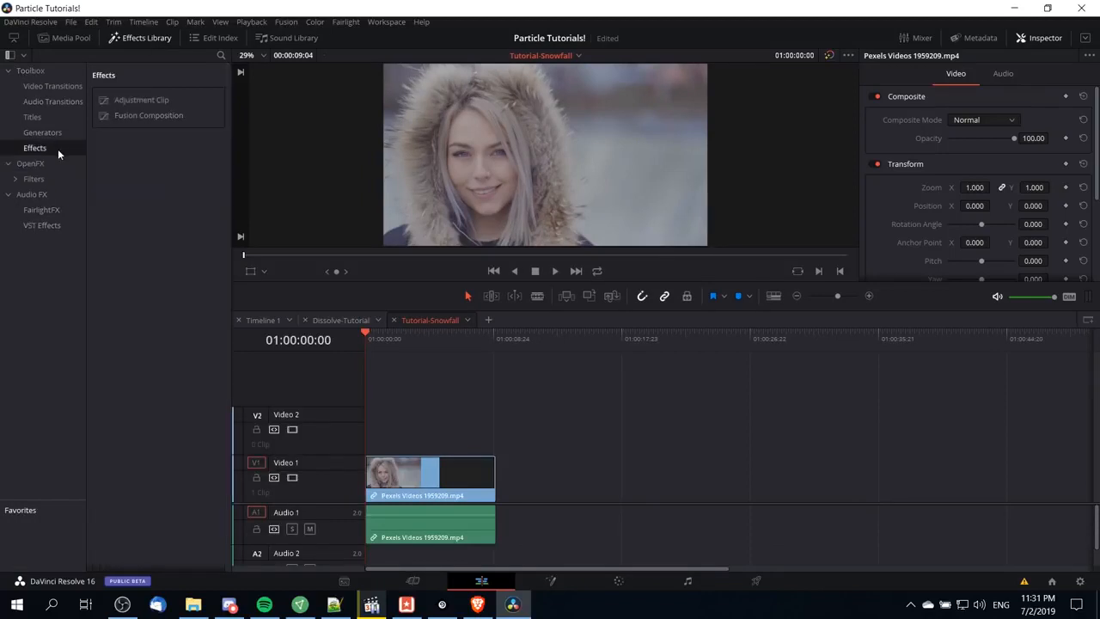
left_click_drag(141, 118, 372, 428)
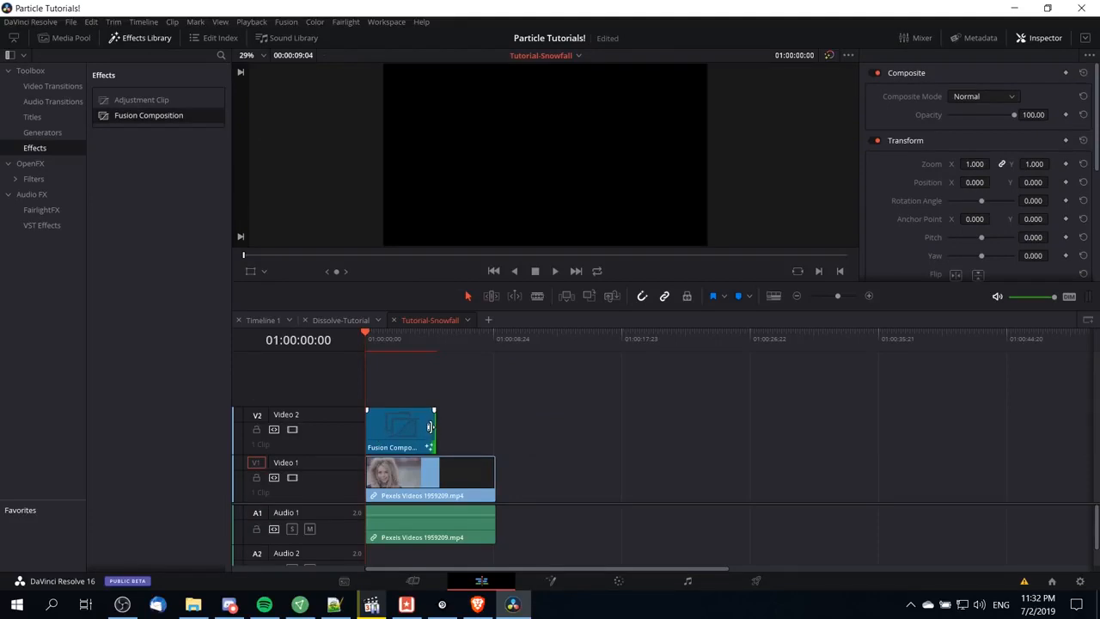
left_click_drag(434, 423, 495, 424)
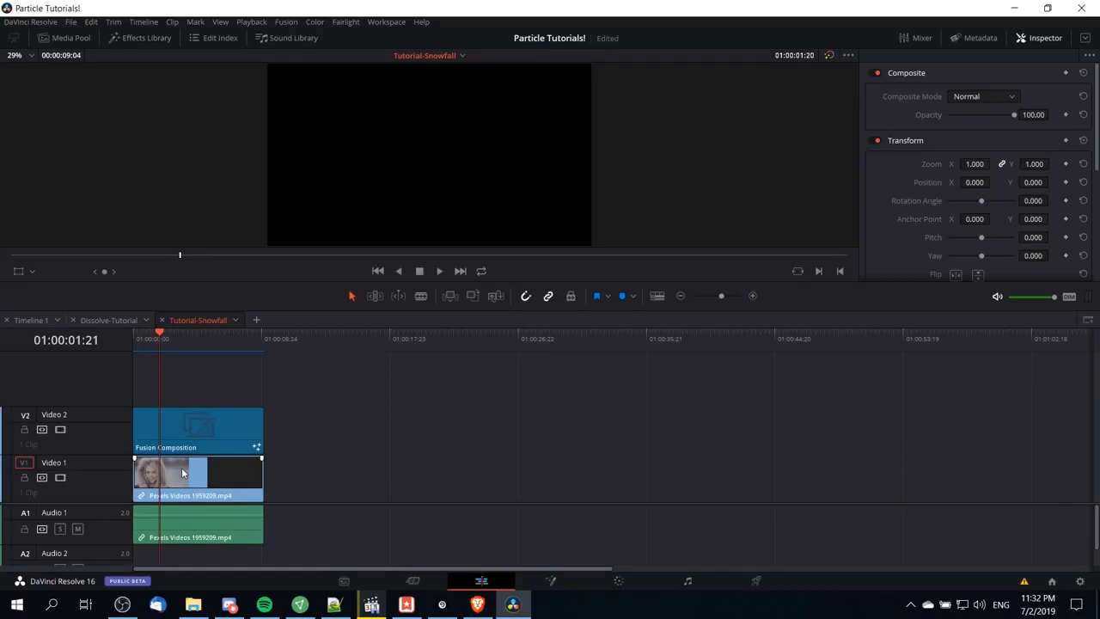
Duplicate the Video 1 footage clip onto Video 3 above the Fusion Composition, aligned to the start of the timeline
left_click(181, 467)
left_click(217, 477)
left_click(300, 379)
key("ctrl+v")
left_click_drag(361, 481, 180, 391)
key("Home")
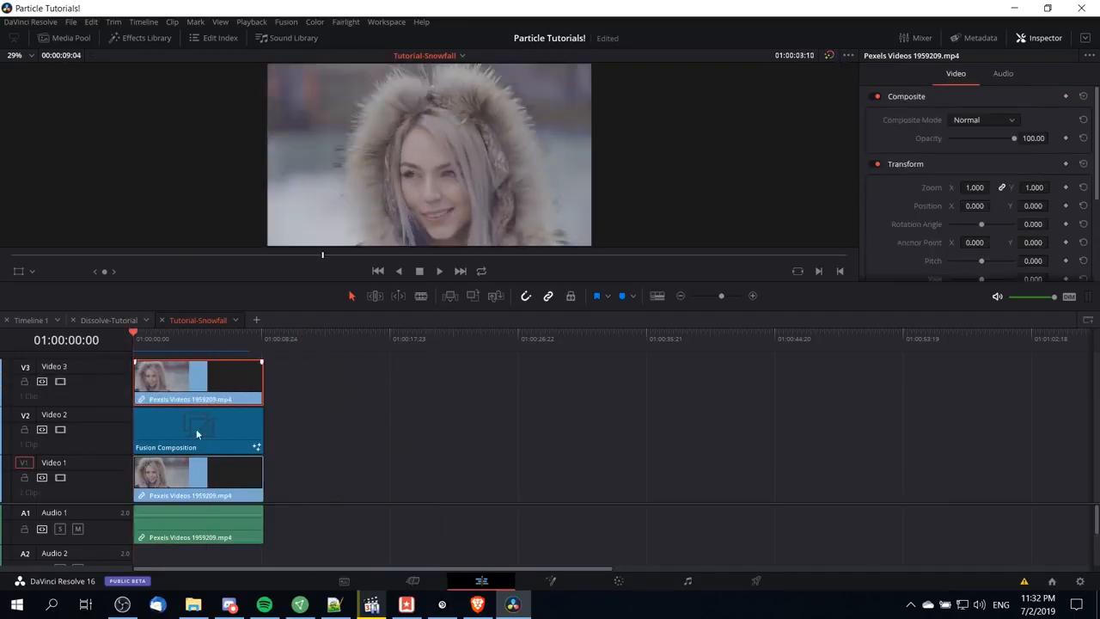
scroll(153, 544, "down", 3)
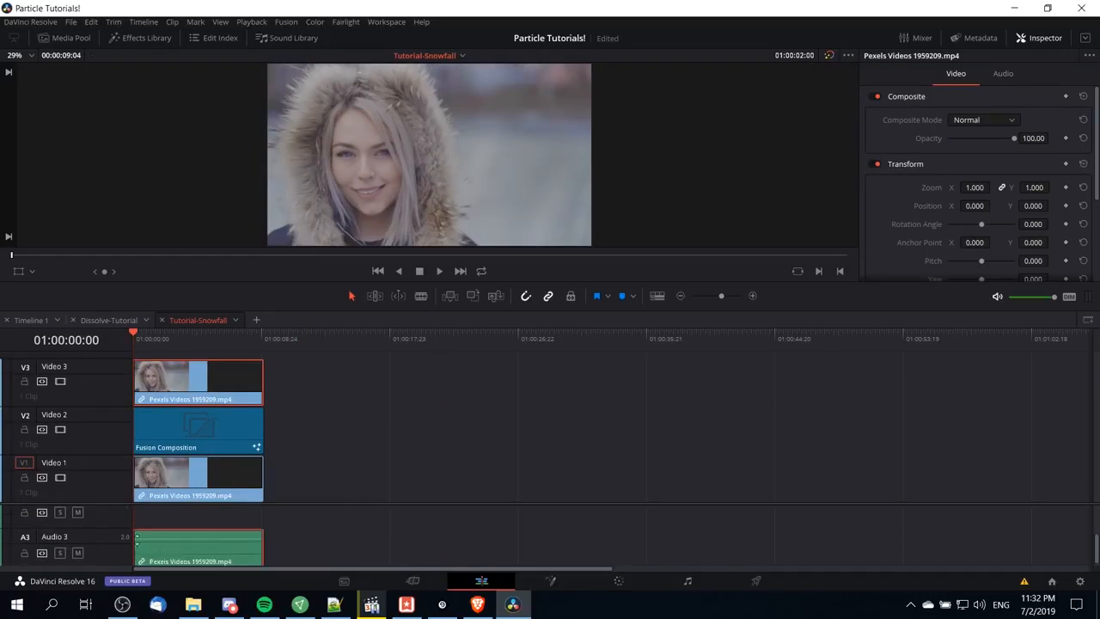
scroll(270, 522, "up", 3)
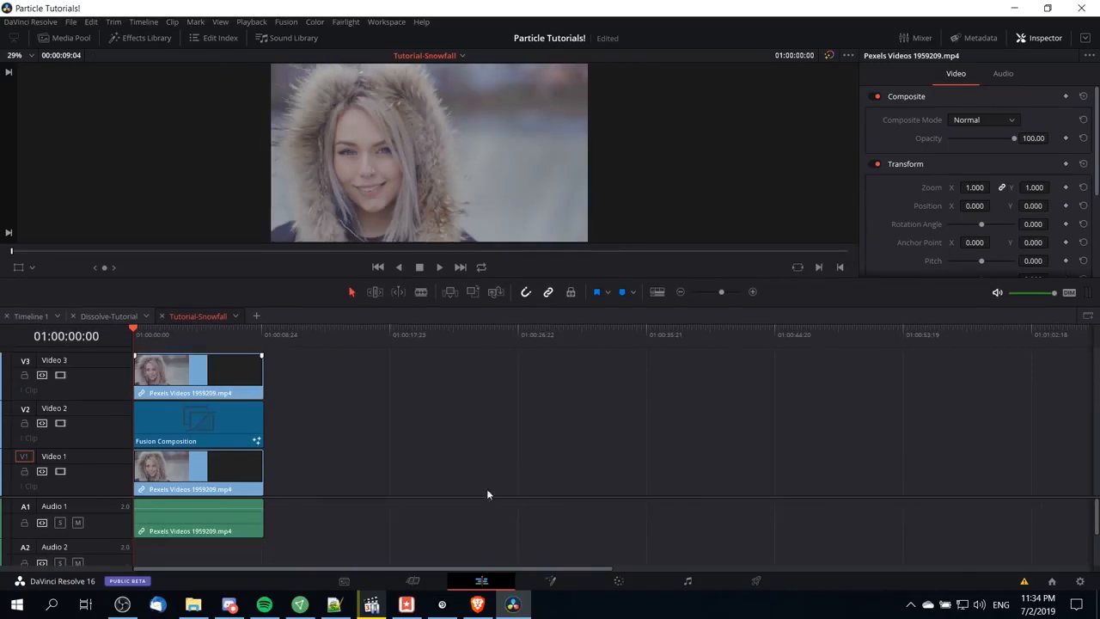
Open the Video 2 composition on the Fusion page and add a pEmitter feeding a pRender node beside MediaOut1
left_click(551, 581)
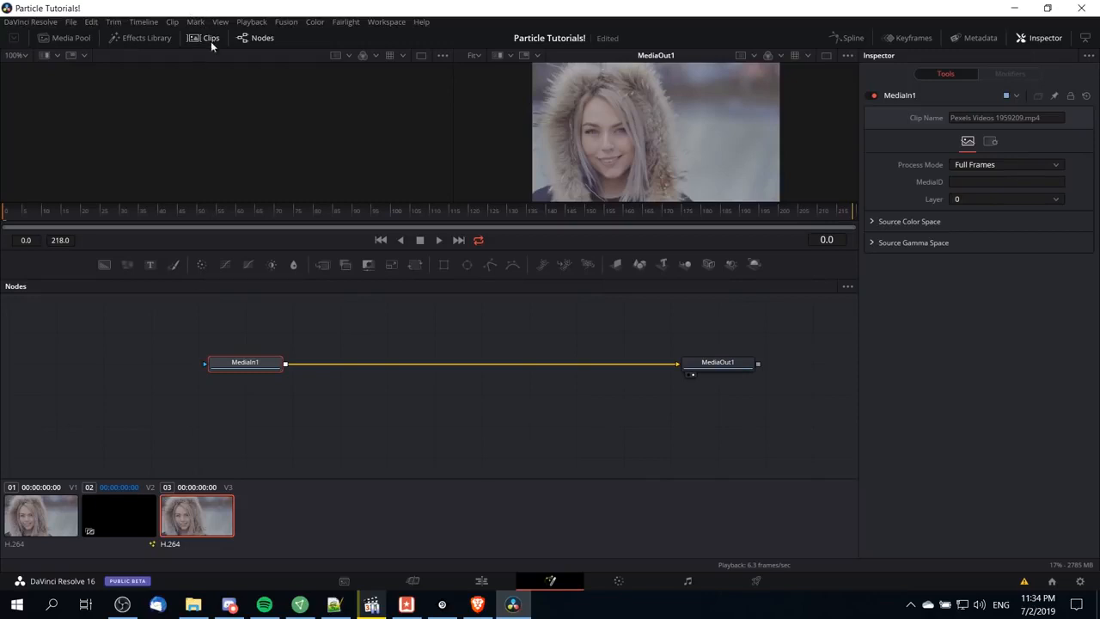
left_click(132, 517)
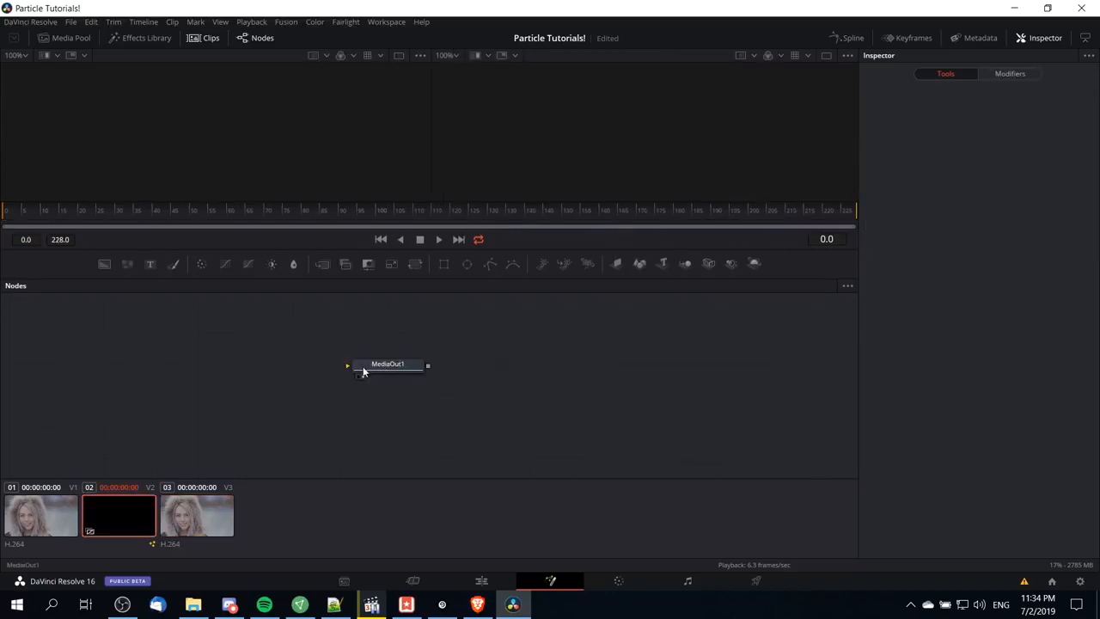
left_click_drag(363, 372, 529, 378)
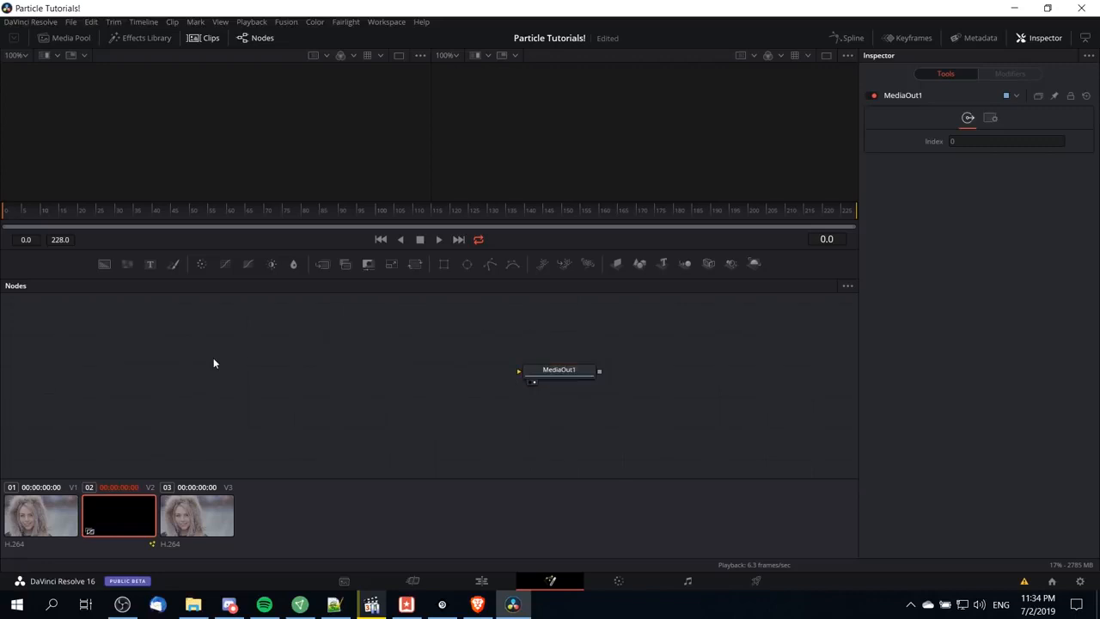
left_click(544, 265)
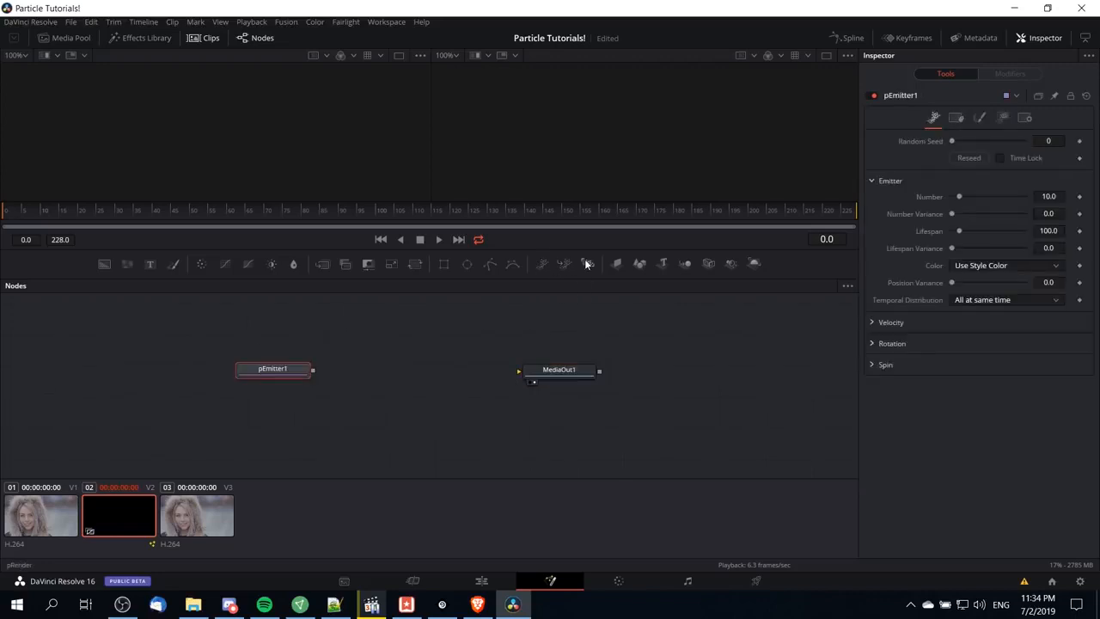
left_click(587, 264)
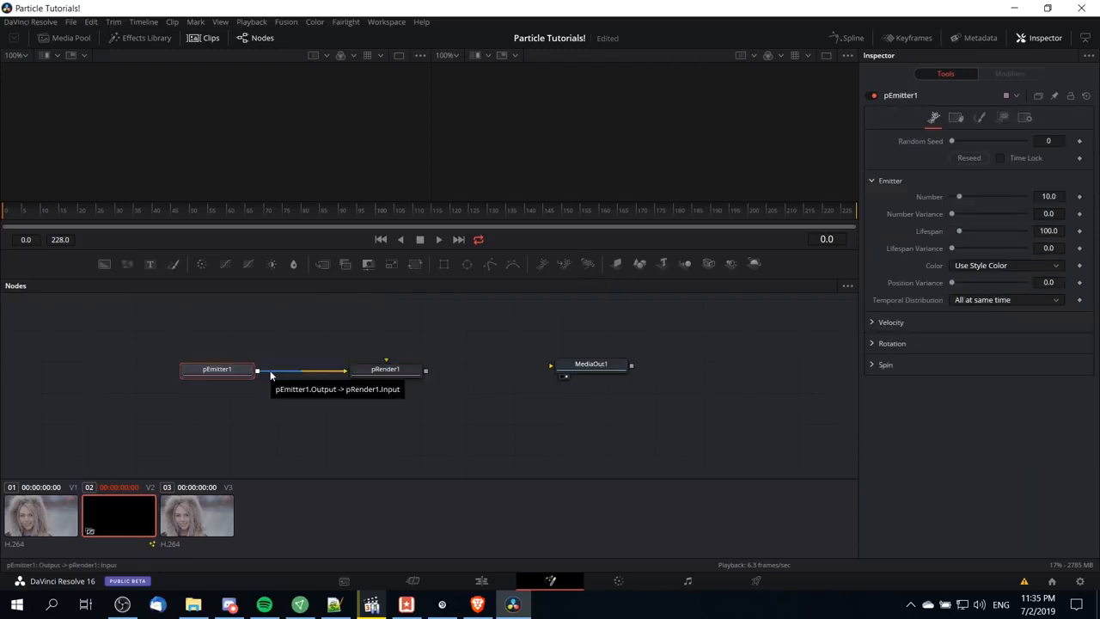
Insert a pTurbulence node between the emitter and render nodes and connect the render node to MediaOut1
right_click(280, 372)
mouse_move(300, 379)
mouse_move(488, 426)
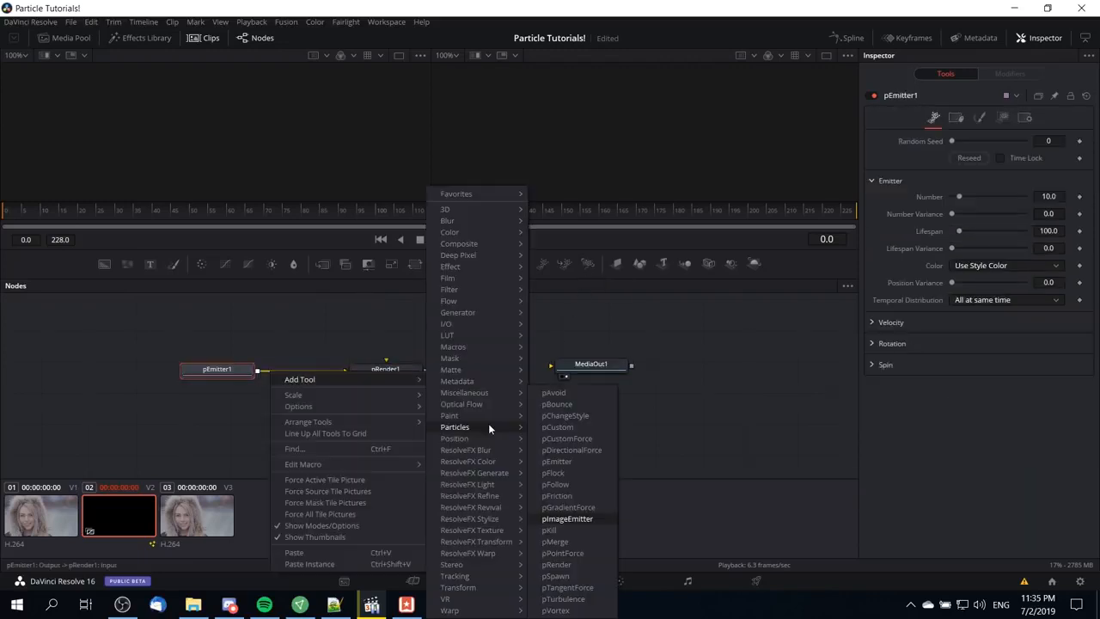
left_click(567, 598)
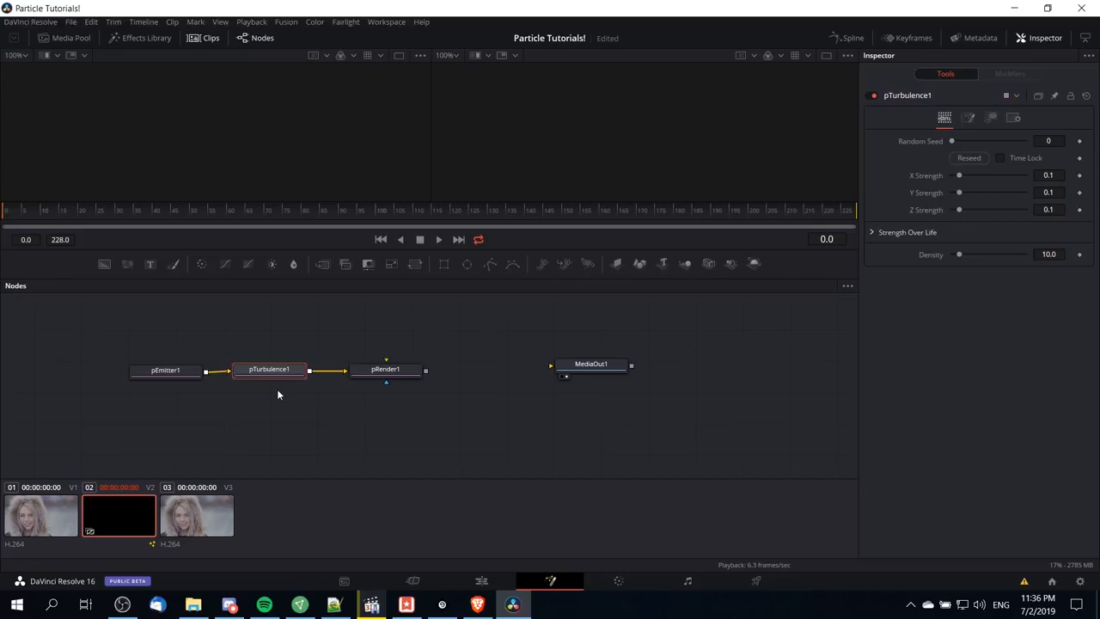
left_click(377, 375)
left_click_drag(434, 373, 602, 370)
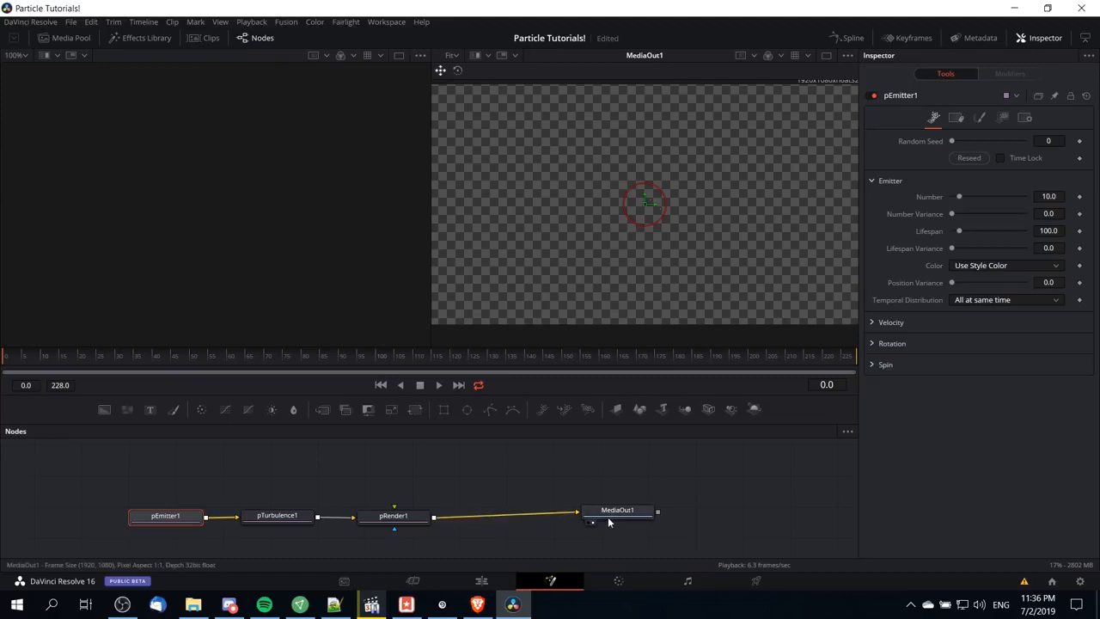
Enlarge the emitter's spherical region until it surrounds the whole frame and set the particle lifespan to 307
scroll(666, 217, "up", 4)
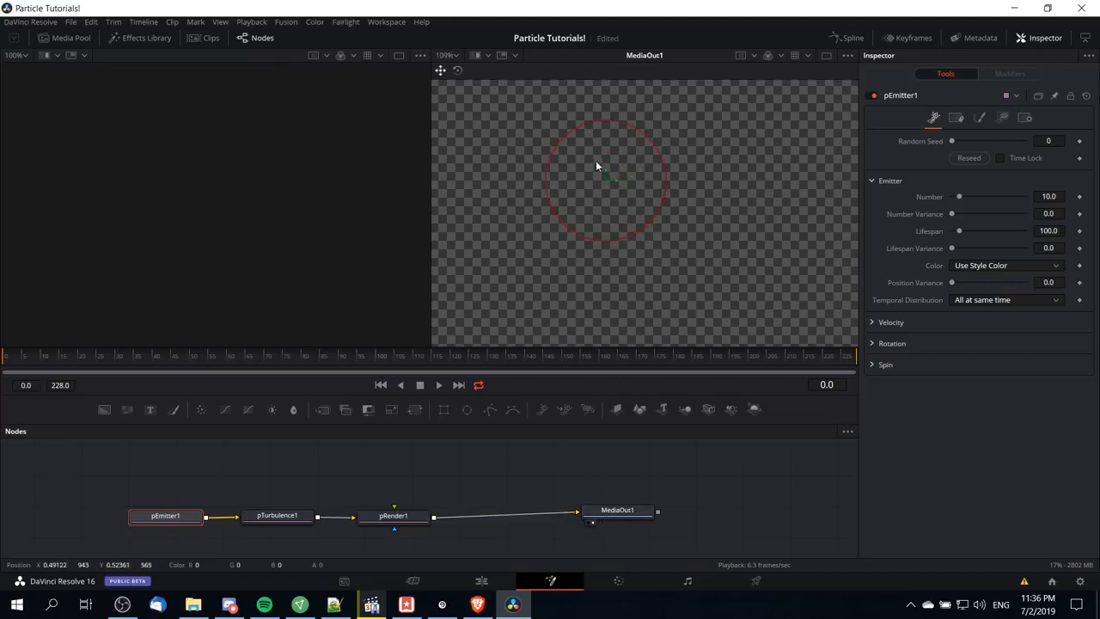
left_click_drag(633, 189, 646, 208)
left_click_drag(691, 218, 711, 235)
left_click_drag(723, 236, 760, 304)
scroll(801, 239, "down", 6)
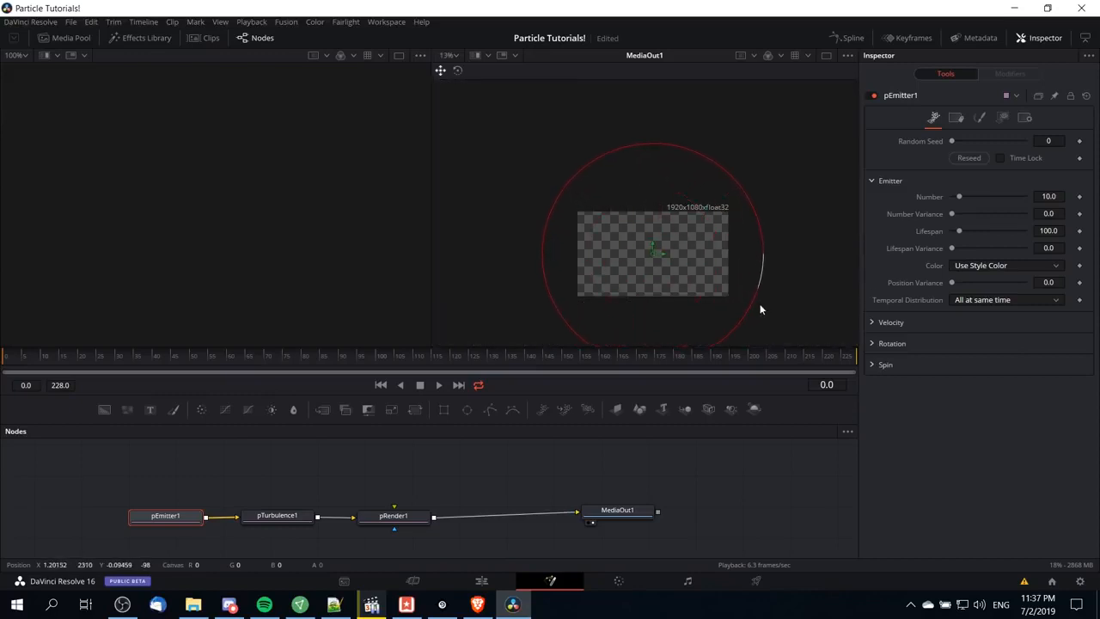
scroll(792, 266, "up", 2)
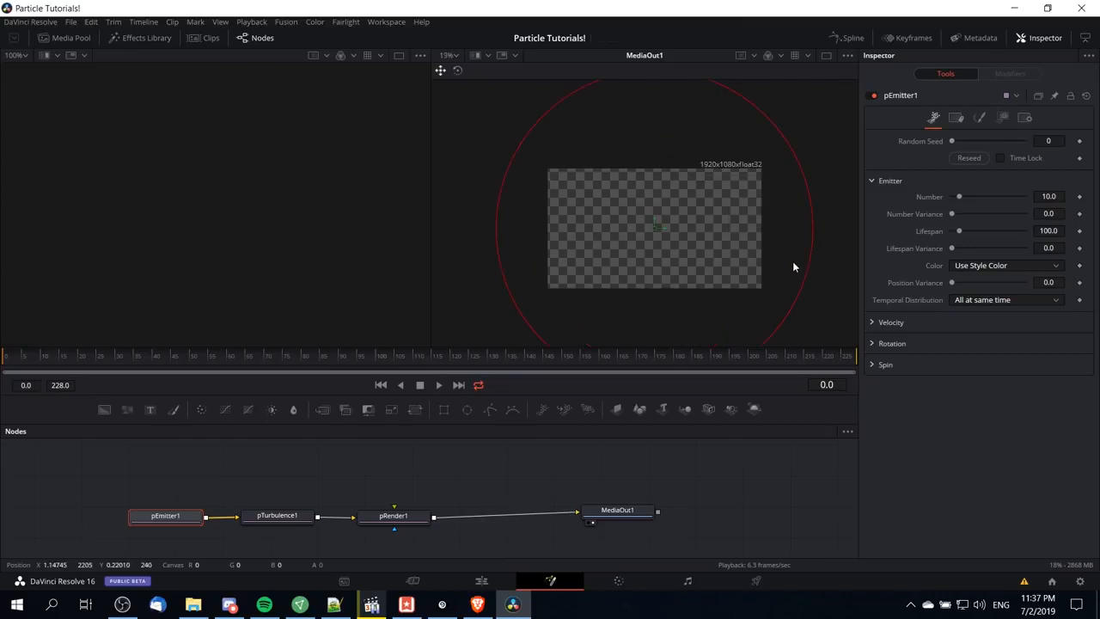
left_click_drag(960, 235, 968, 236)
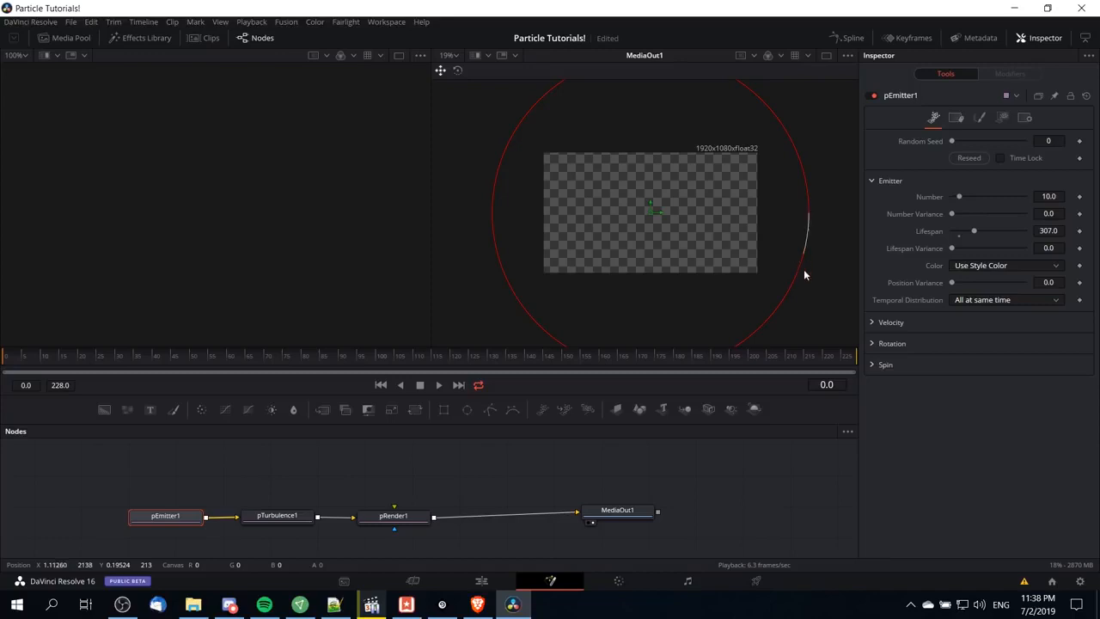
left_click_drag(826, 310, 815, 305)
Set the emitter's particle style to Blob
left_click(979, 122)
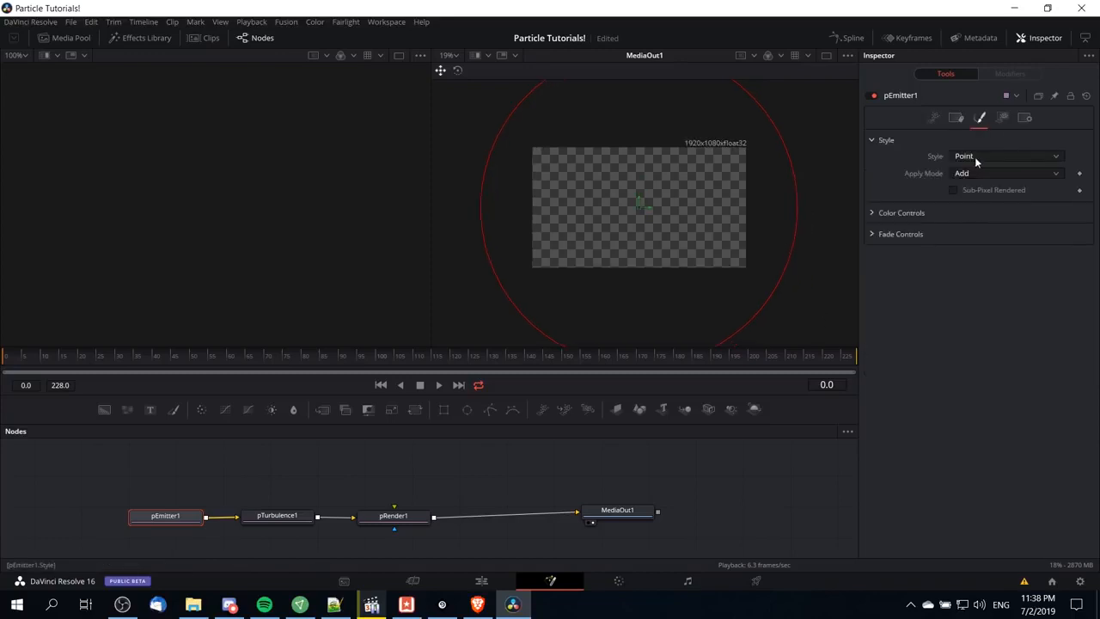
left_click(962, 159)
left_click(978, 193)
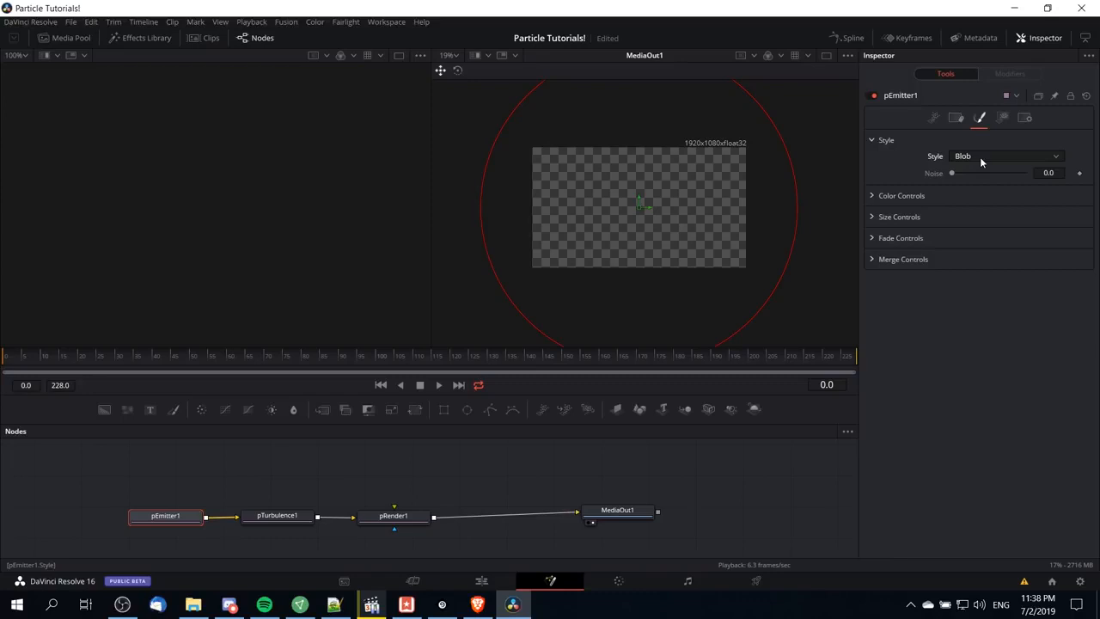
Try the Brush particle style with the flake_1_c brush, inspect the particles up close, and return the style to Blob
left_click(980, 159)
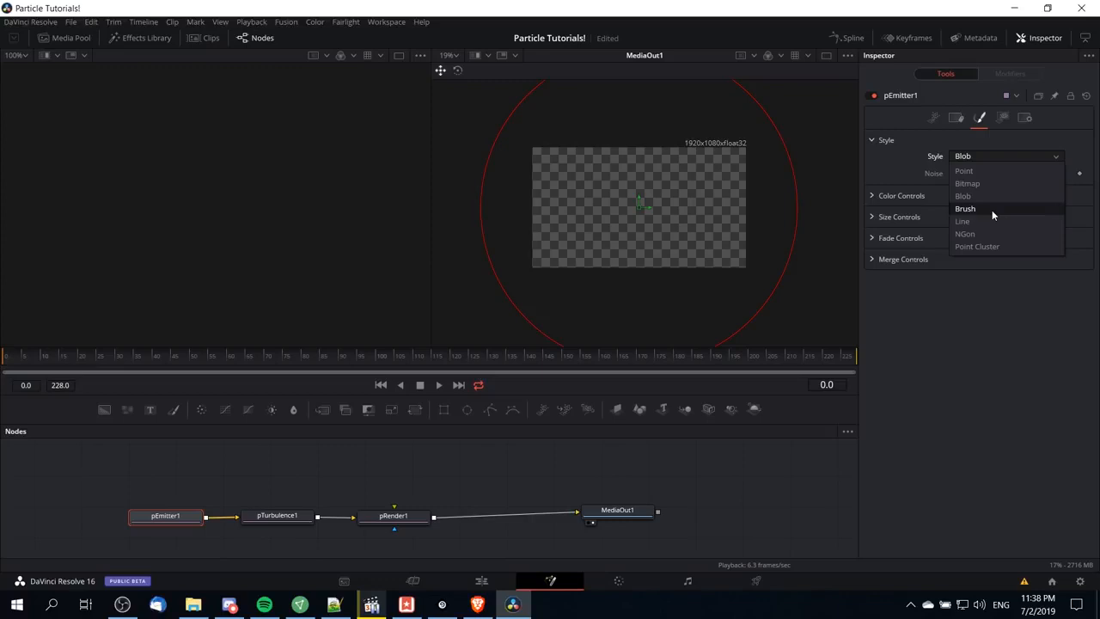
left_click(992, 210)
left_click(977, 192)
scroll(996, 274, "down", 3)
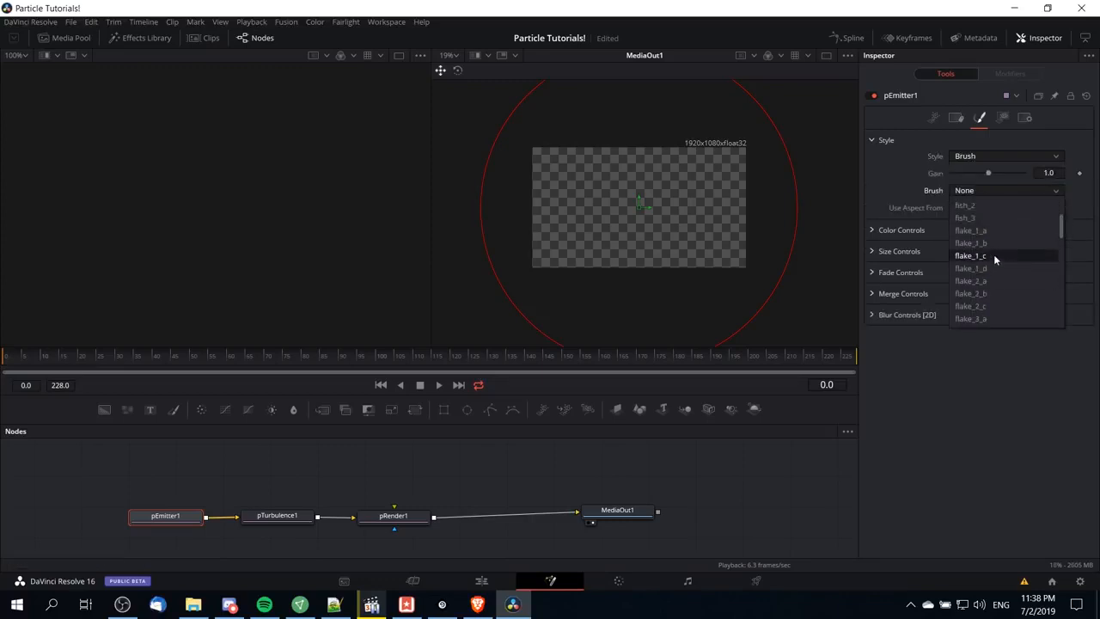
left_click(996, 256)
scroll(669, 209, "up", 3)
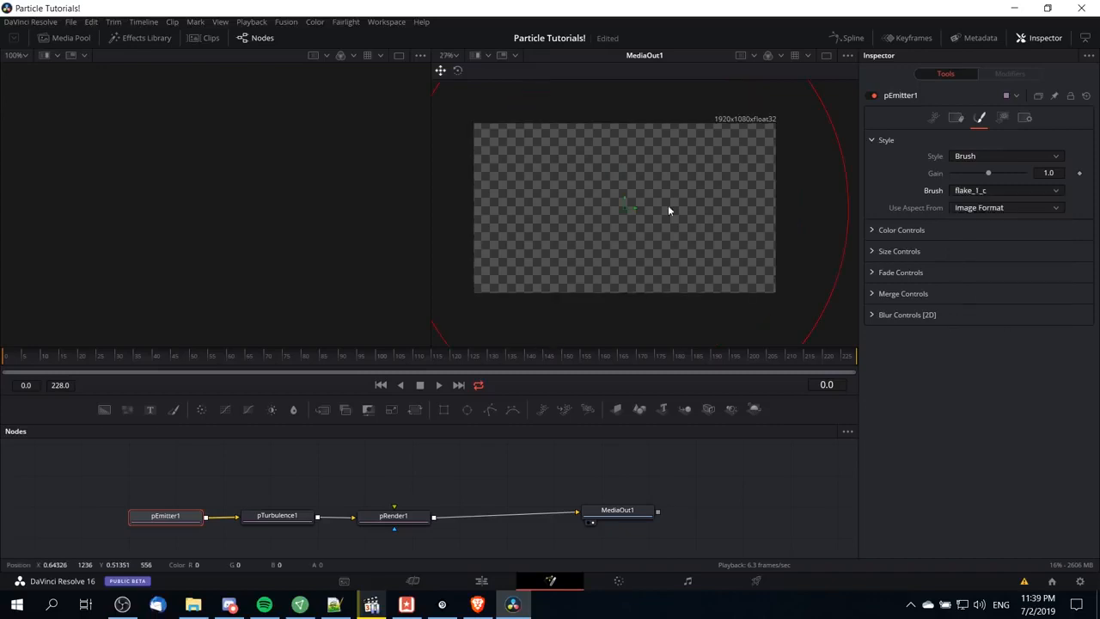
scroll(669, 210, "up", 5)
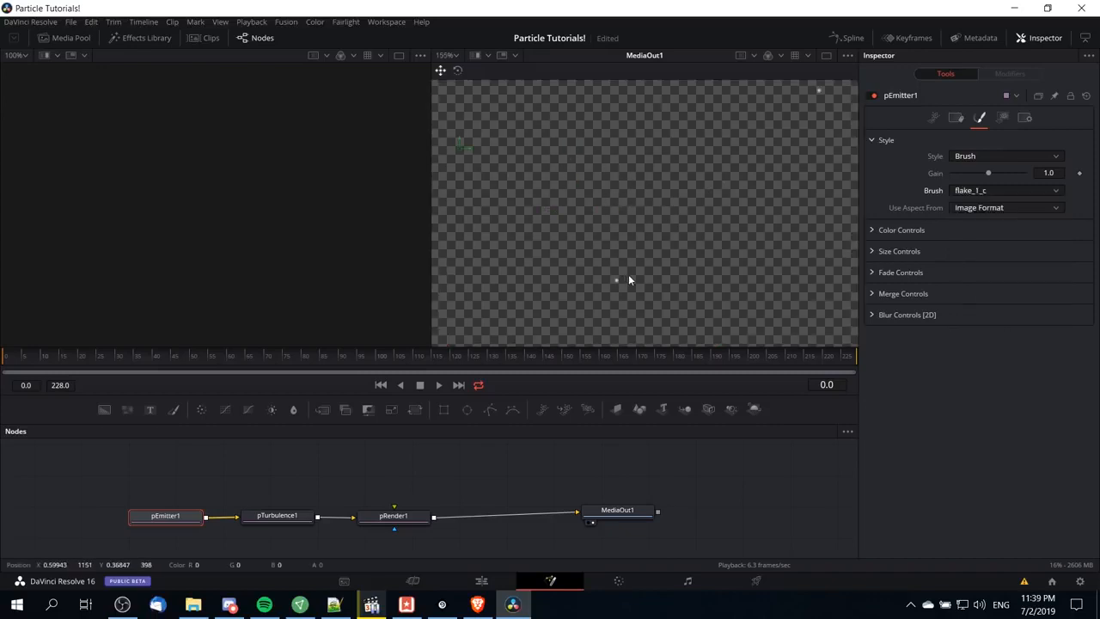
scroll(630, 279, "up", 4)
key("ctrl+f")
left_click(976, 158)
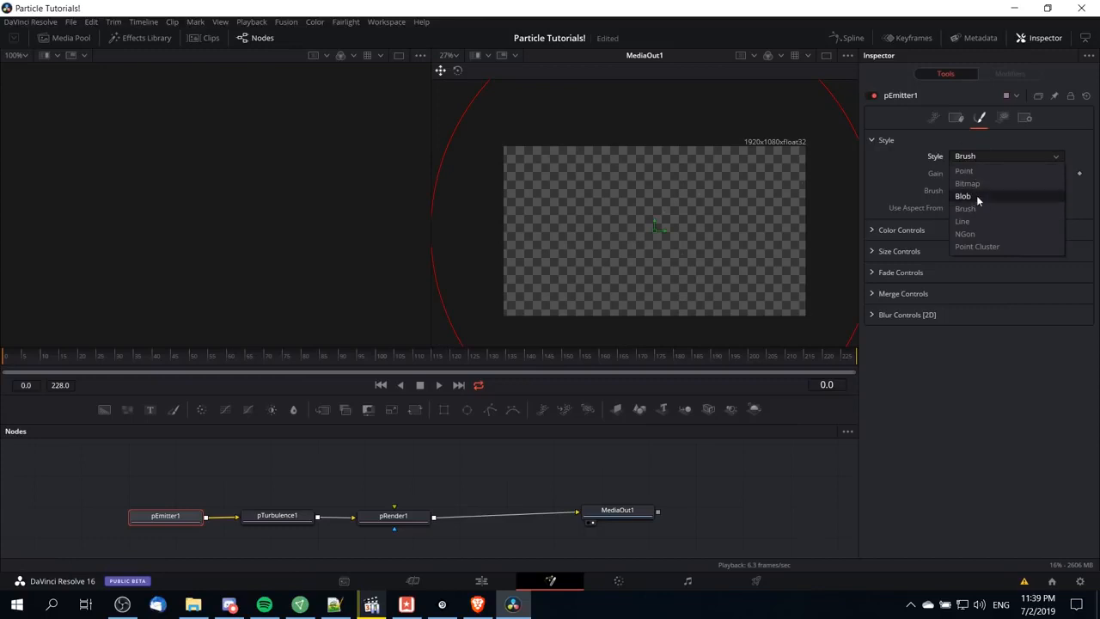
left_click(963, 196)
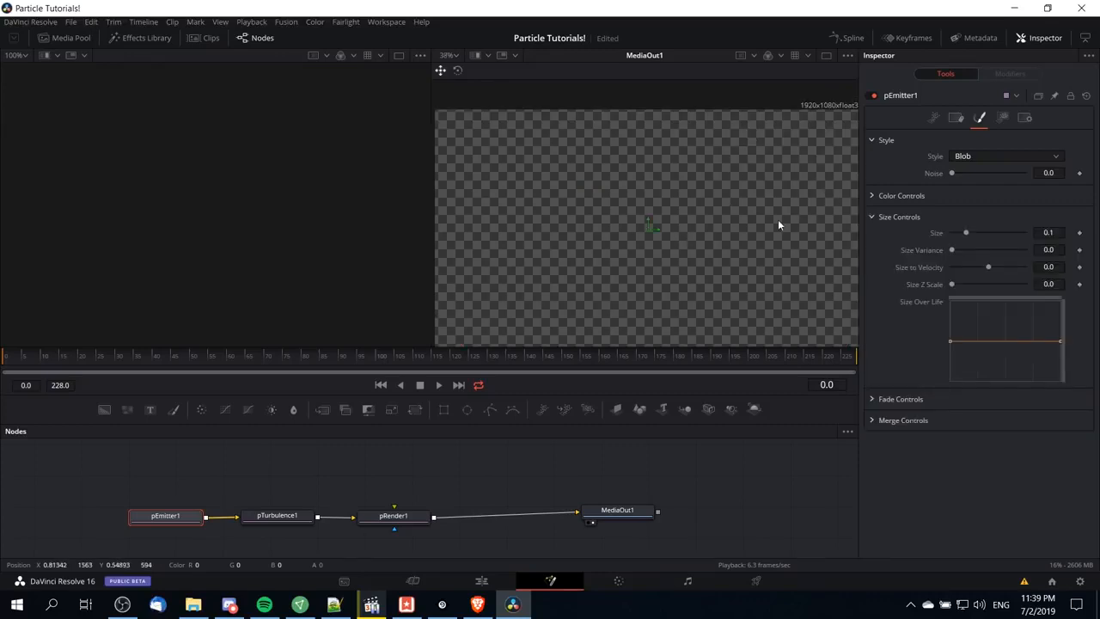
Set the blob particles' size to 0.1969 and their size variance to 0.0709
scroll(780, 219, "down", 2)
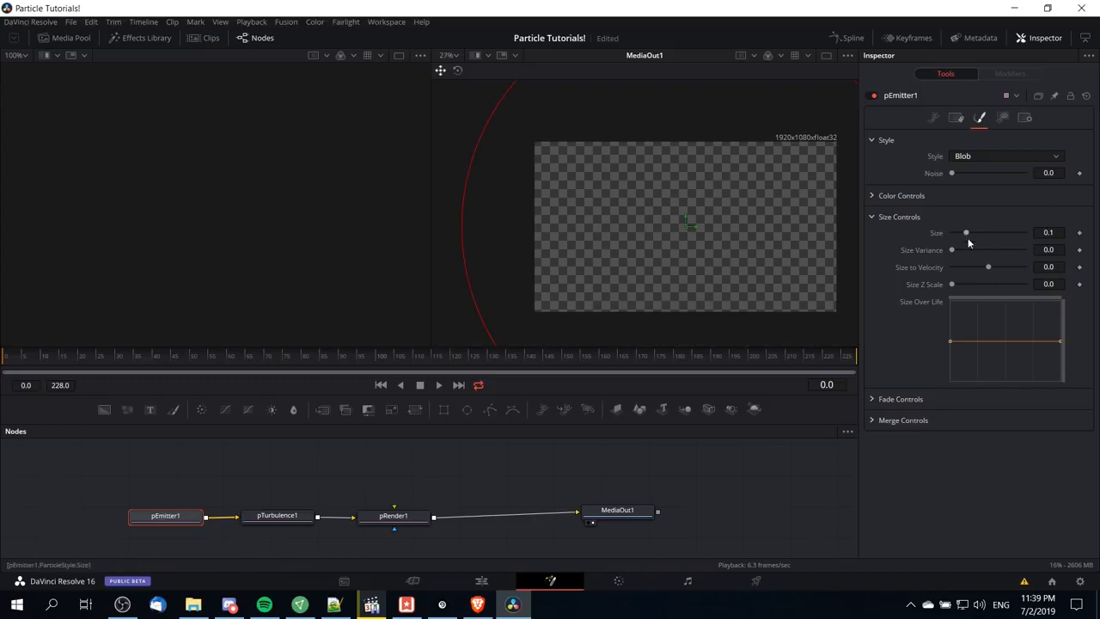
mouse_move(967, 233)
left_mouse_down()
mouse_move(988, 233)
mouse_move(961, 252)
left_mouse_up()
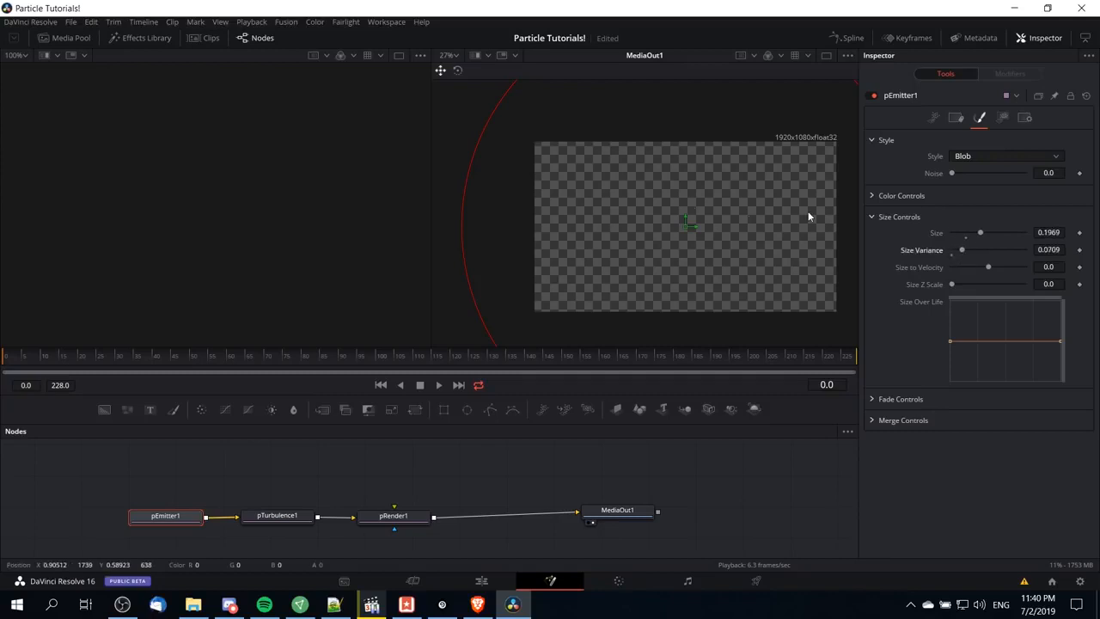
left_click_drag(783, 217, 754, 179)
Set the emitter's number to 22.8 and number variance to 14.2, and preview the particle animation
left_click(935, 124)
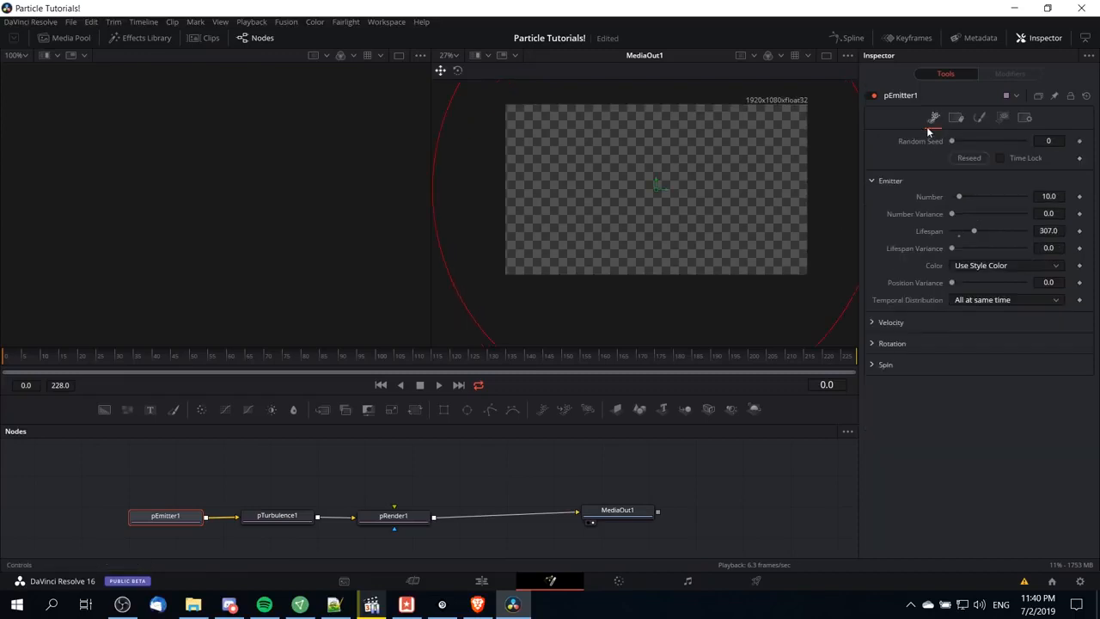
left_click_drag(961, 198, 963, 221)
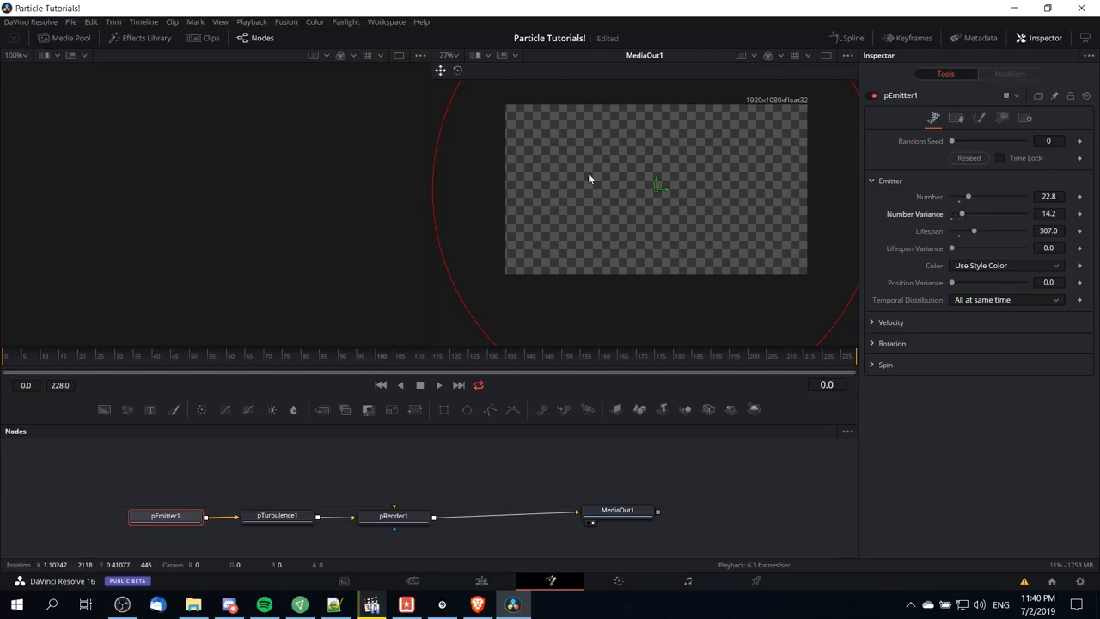
key("space")
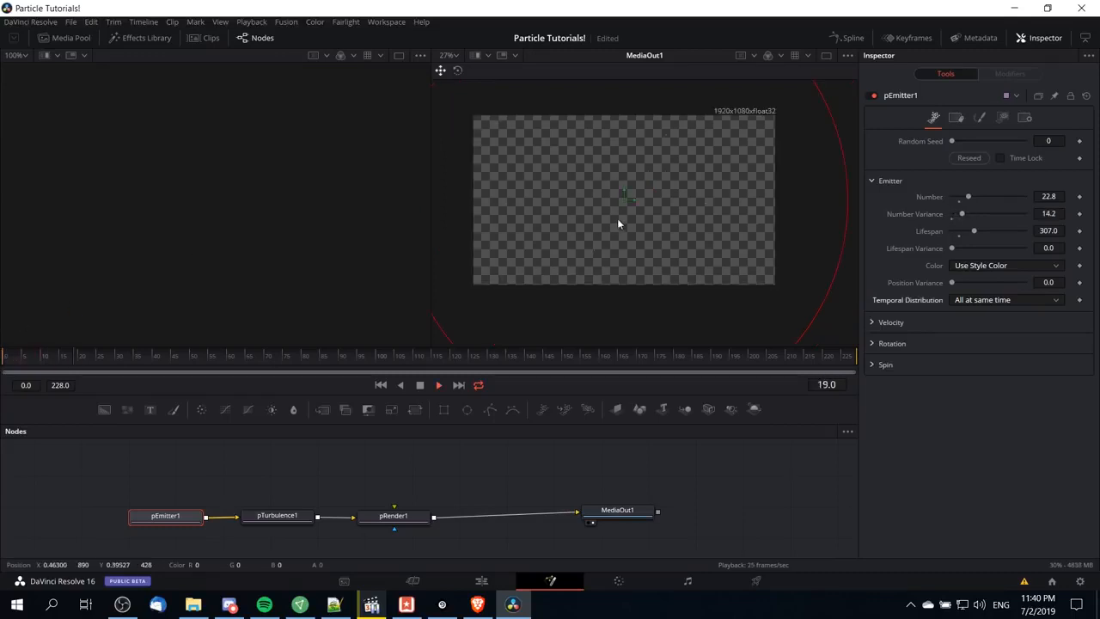
scroll(623, 229, "up", 2)
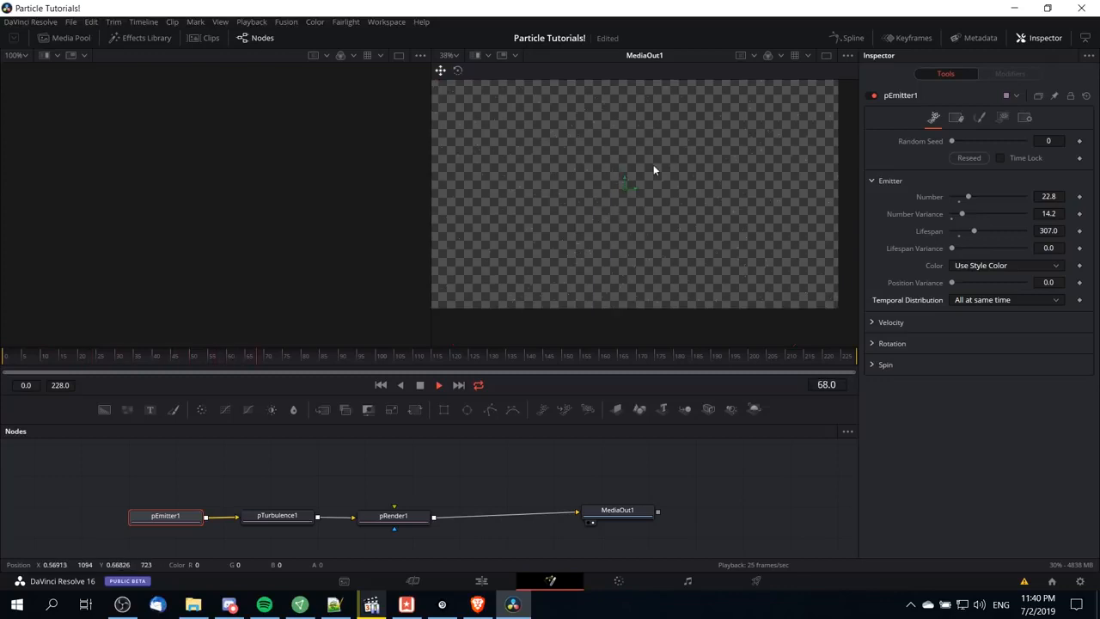
scroll(662, 204, "up", 2)
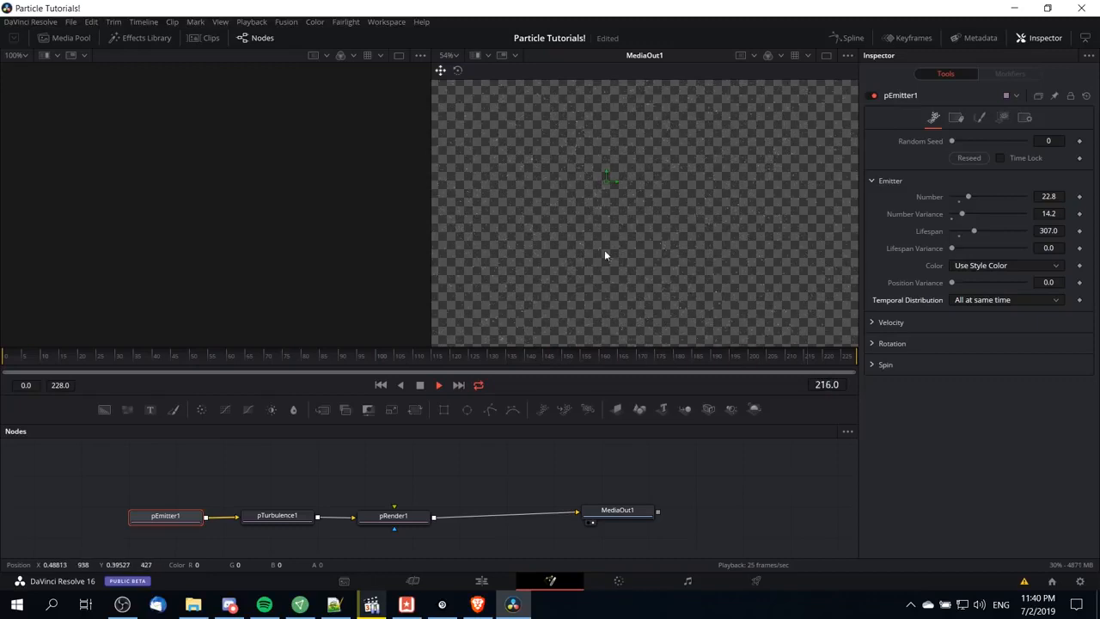
key("space")
scroll(637, 227, "down", 1)
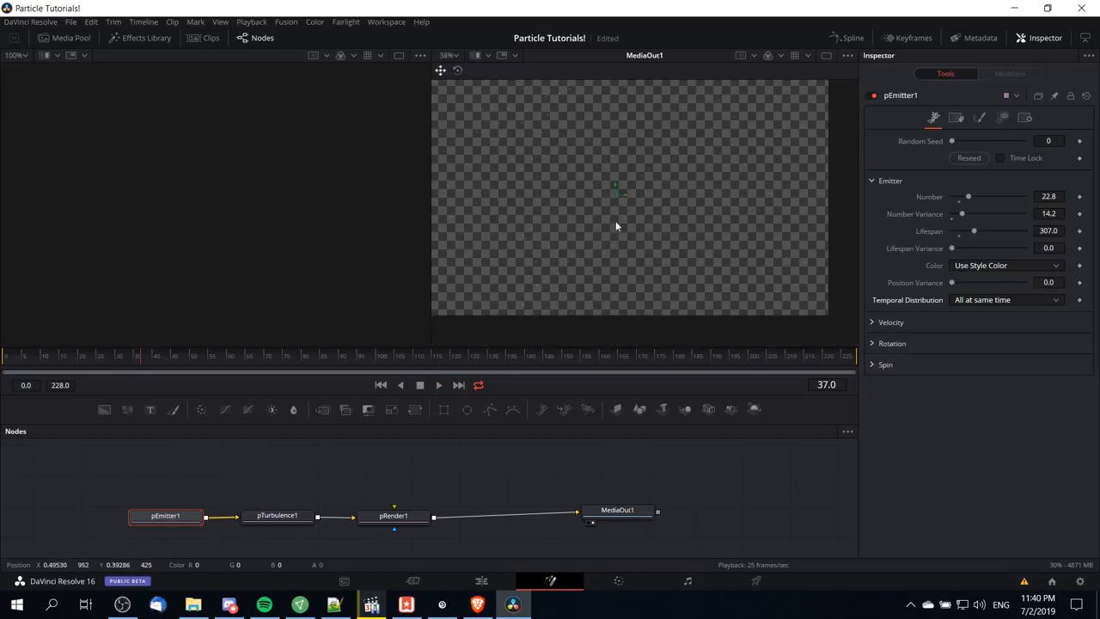
Set the emitter's velocity to 0.102 and velocity variance to 0.055, and play the animation from the start
scroll(619, 222, "down", 1)
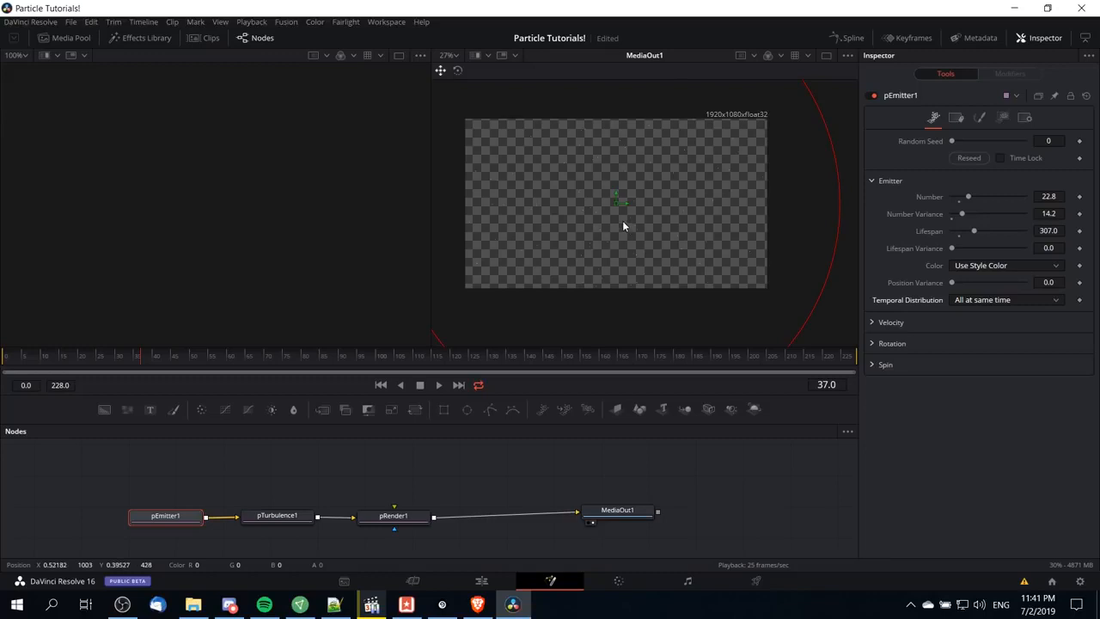
left_click(872, 324)
left_click_drag(953, 339, 957, 360)
left_click(8, 363)
key("space")
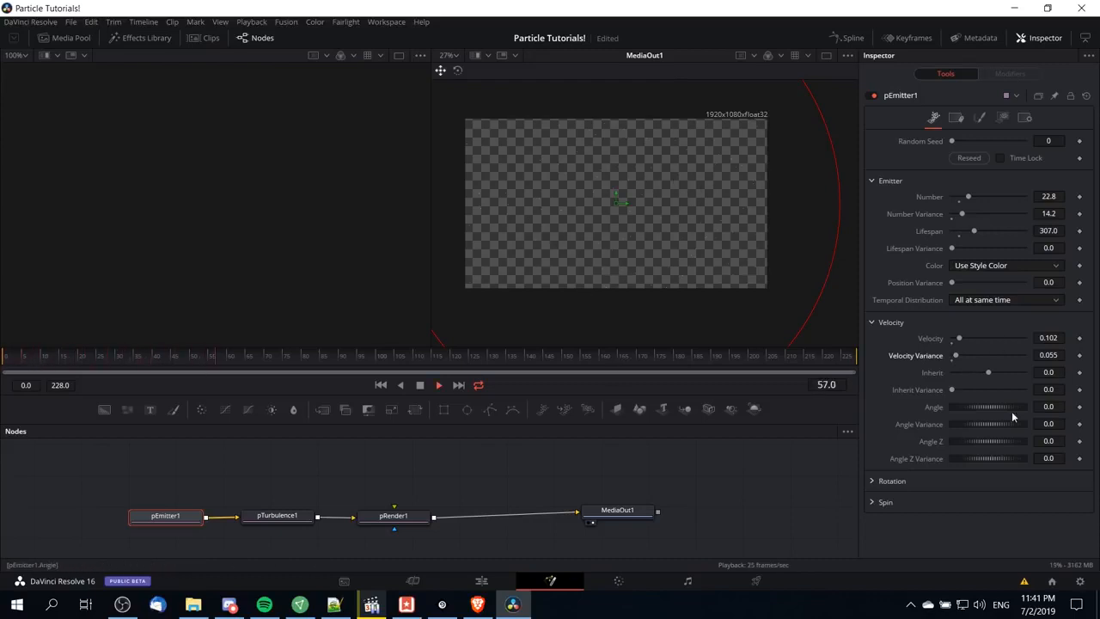
Set the emitter's velocity angle to -90 and angle variance to 33.9 so the particles drift downward
left_click_drag(978, 409, 998, 413)
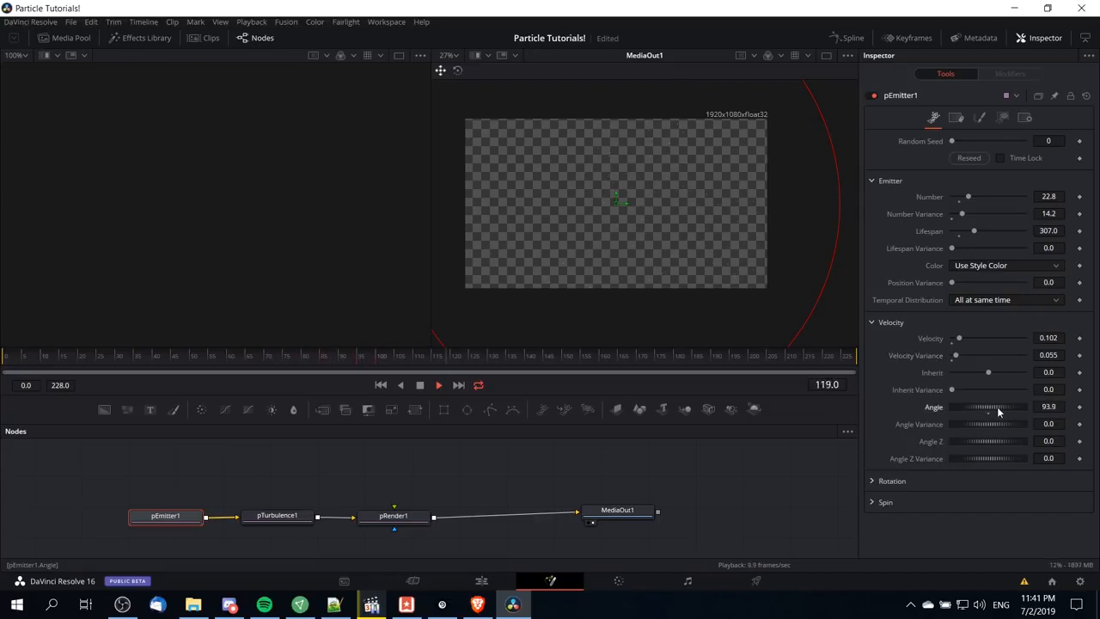
left_click(1054, 407)
type("-90")
key("Tab")
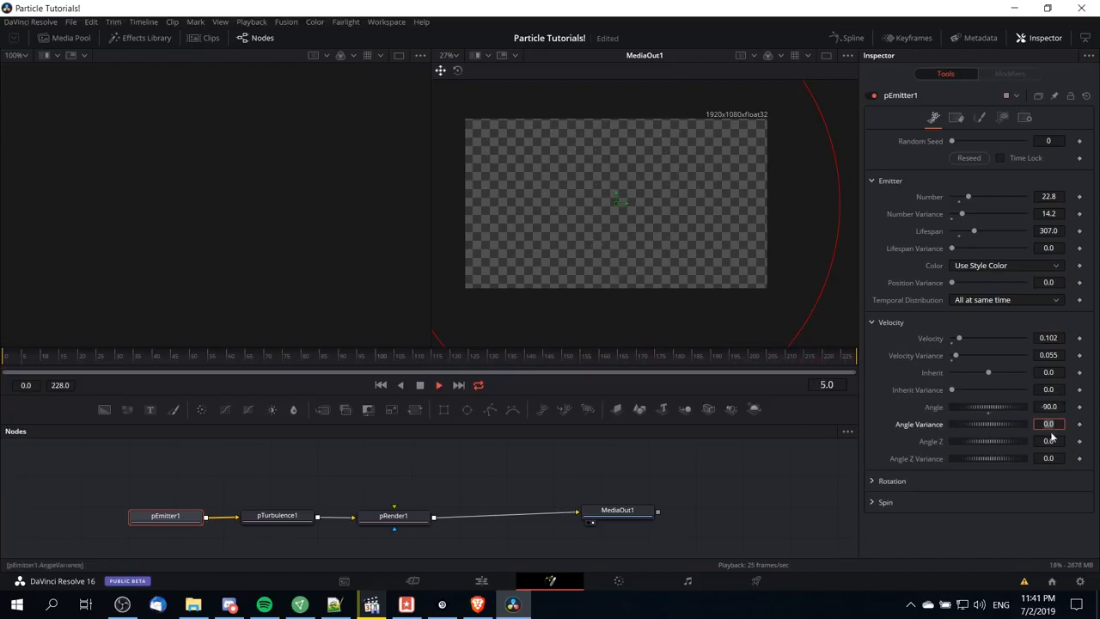
left_click_drag(985, 433, 992, 431)
scroll(672, 234, "up", 2)
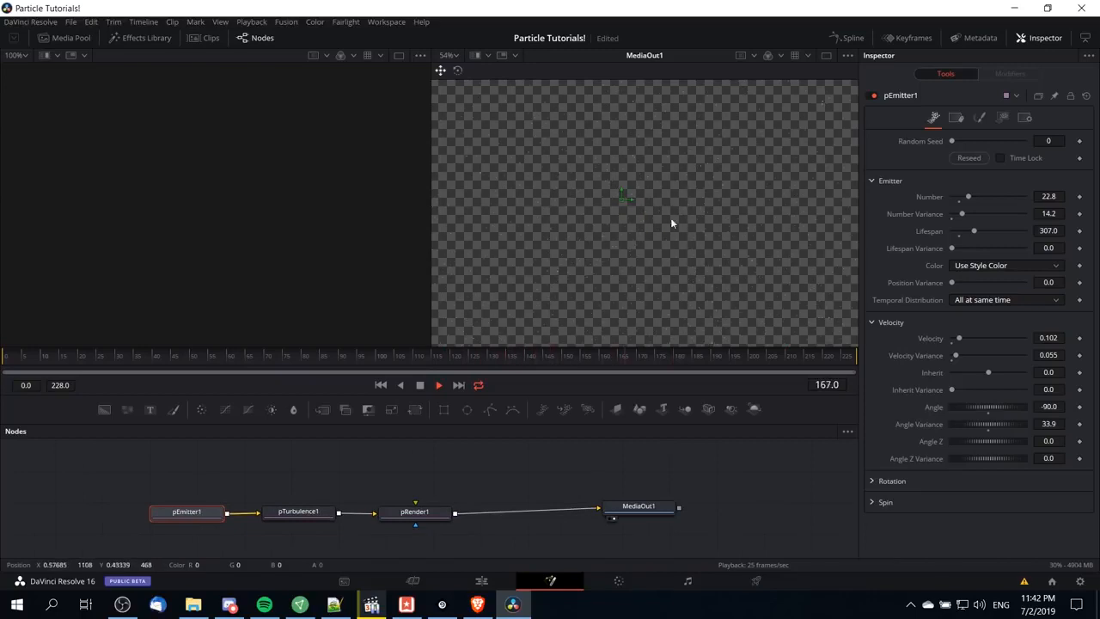
Slow the particles by setting the velocity to 0.027 and velocity variance to 0.012, then stop the playback
mouse_move(1048, 338)
left_mouse_down()
mouse_move(1036, 338)
mouse_move(1038, 355)
left_mouse_up()
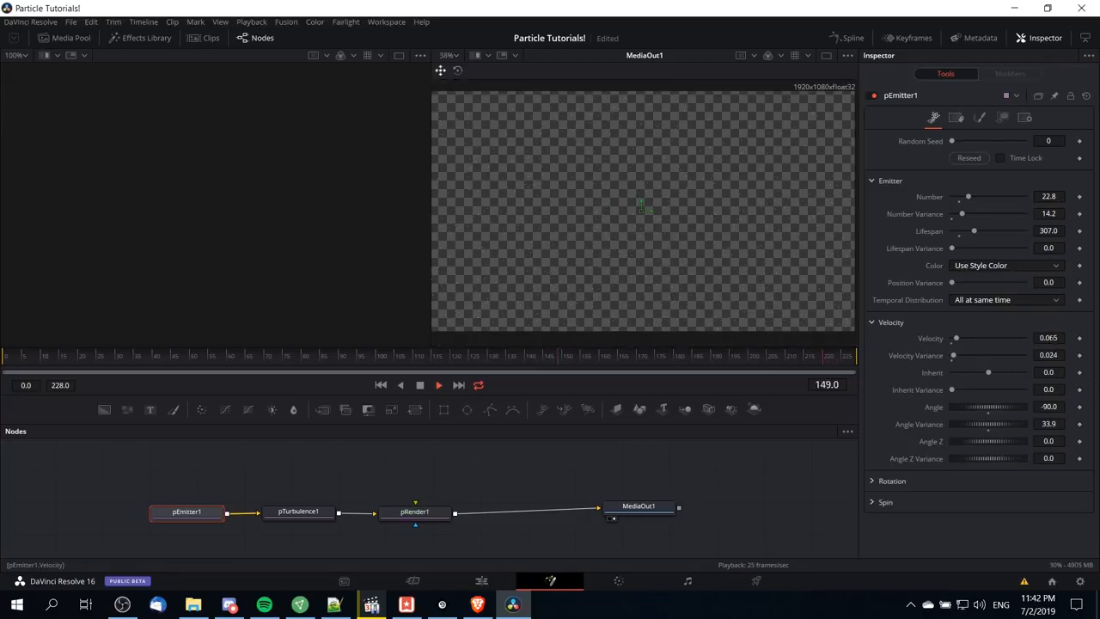
left_click_drag(1048, 338, 1047, 338)
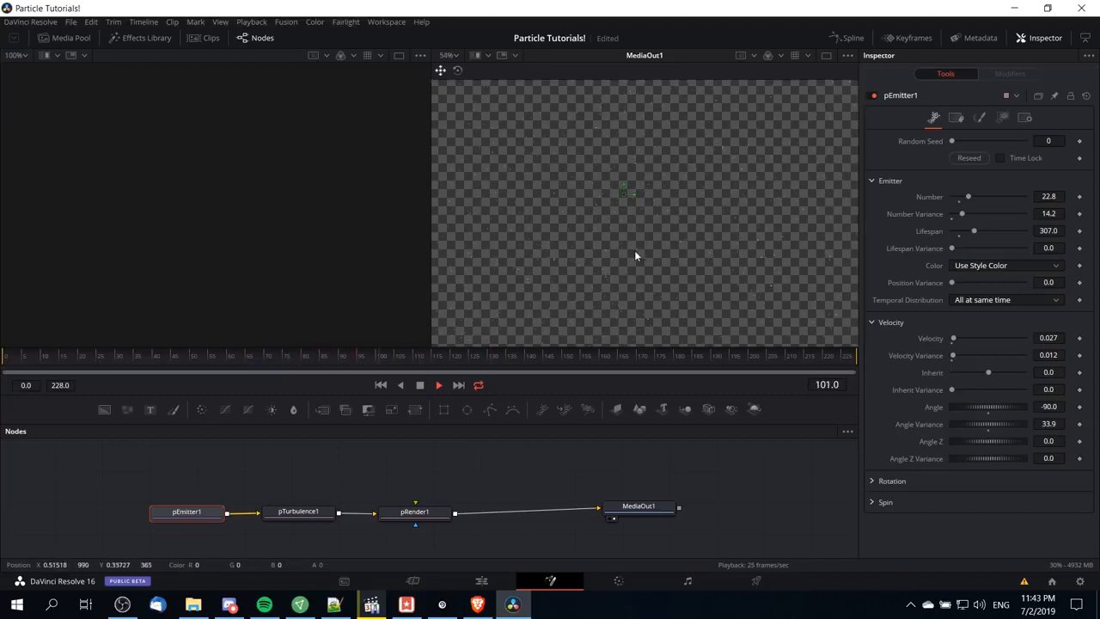
key("space")
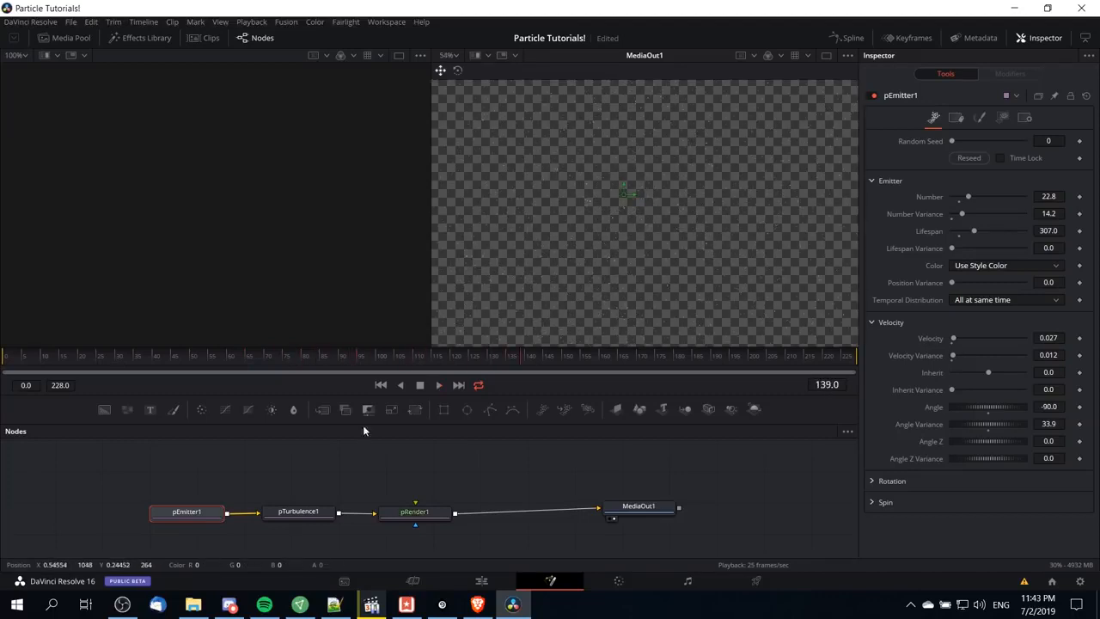
Set the pTurbulence1 node's strength to 0.079 in X and 0.071 in Y and Z, and preview the animation
left_click(300, 514)
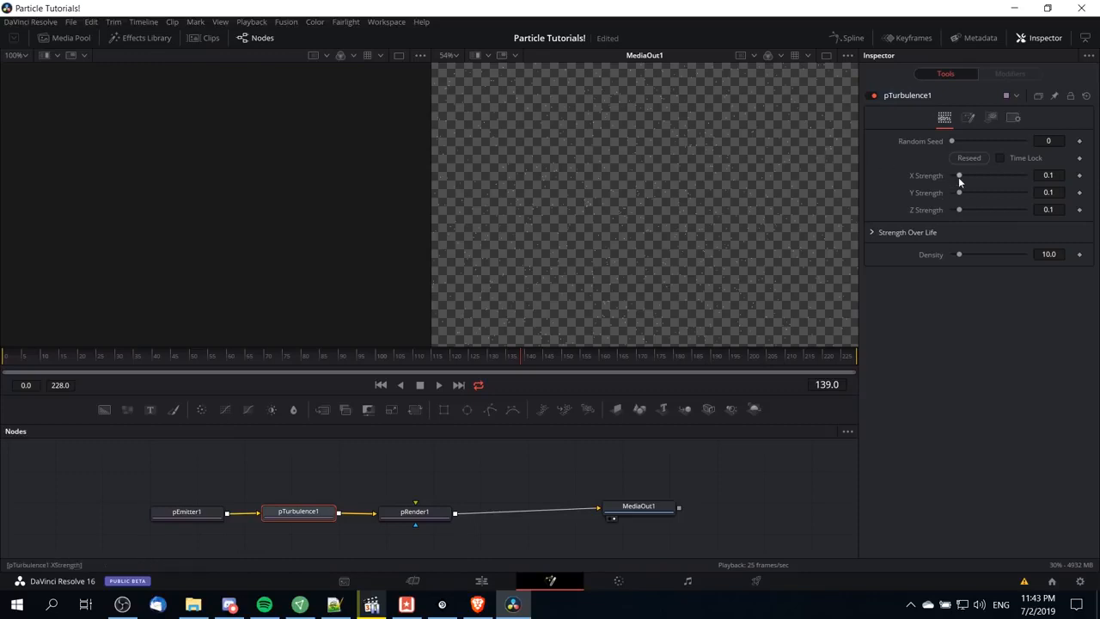
left_click_drag(957, 179, 956, 213)
key("space")
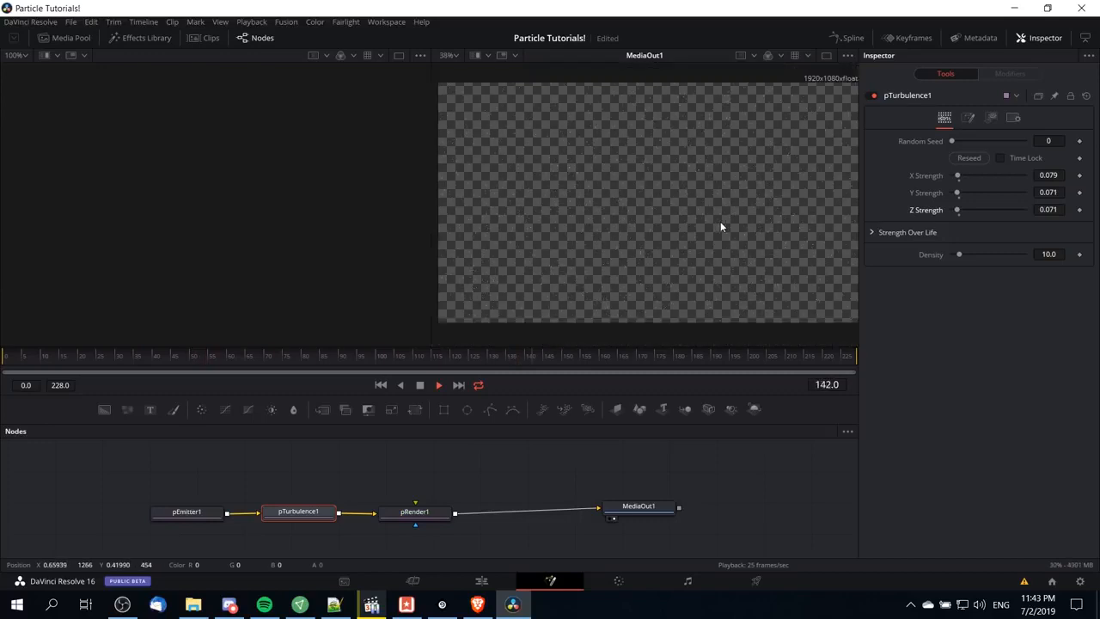
Switch to the edit page and hide the Video 3 track to view the snowfall over the Video 1 footage
left_click(481, 581)
left_click(155, 333)
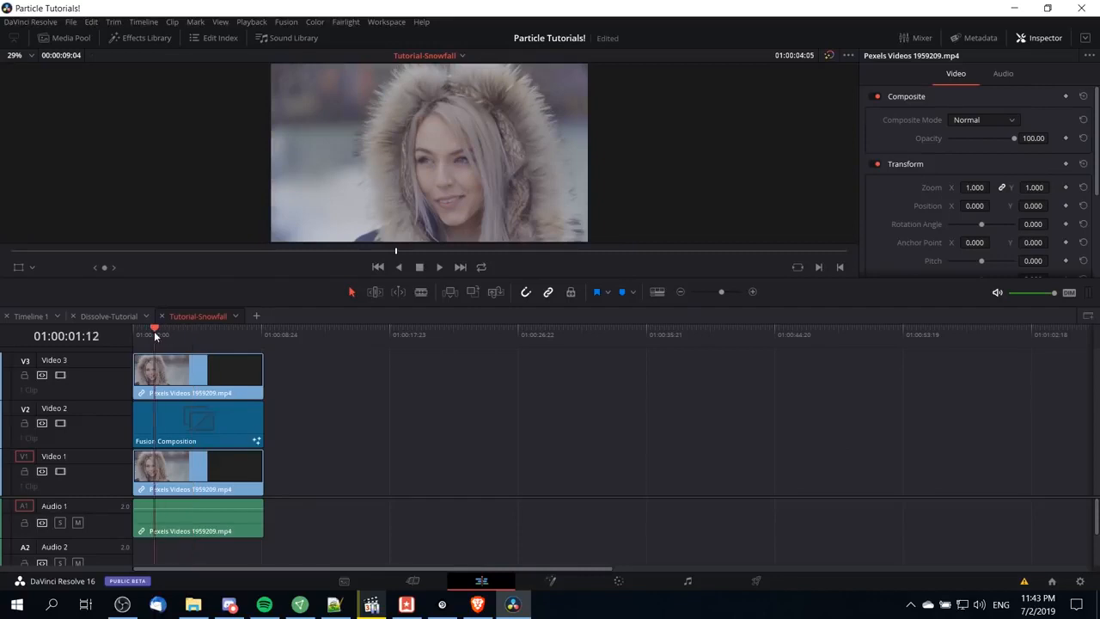
left_click(60, 375)
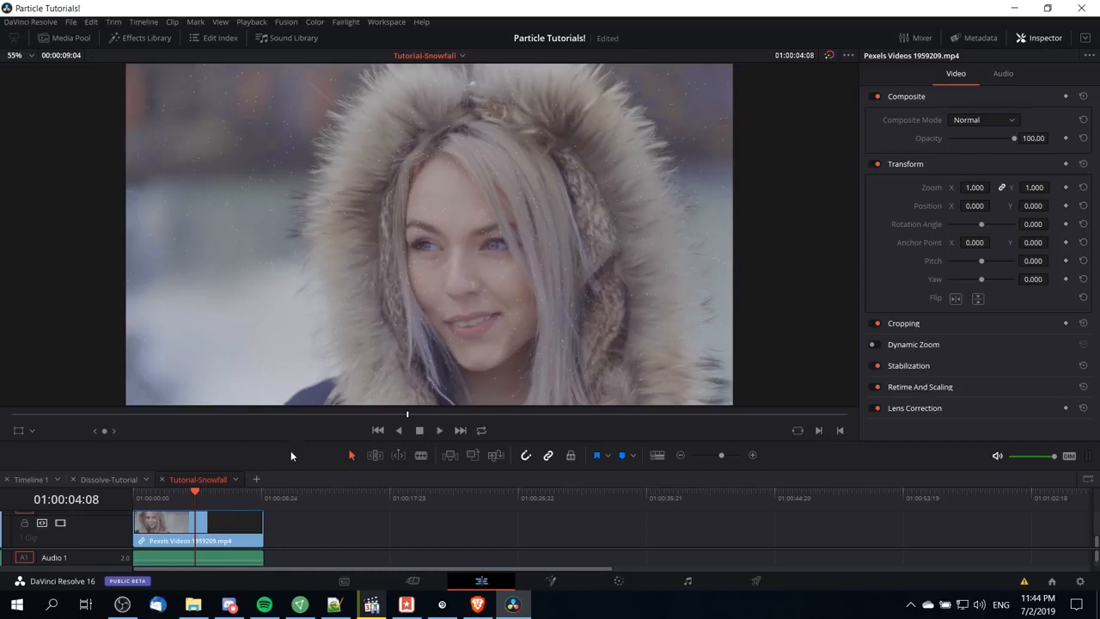
Return to the Fusion composition and set the emitter's particle size to 0.2165 and size variance to 0.1299
left_click_drag(293, 442, 305, 304)
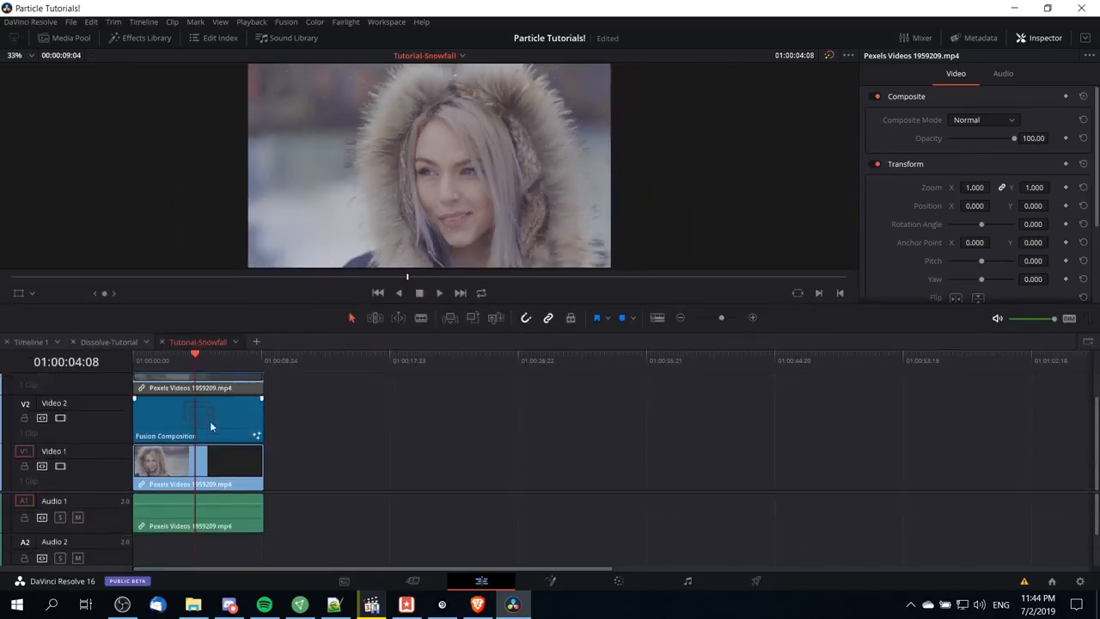
left_click(550, 581)
left_click(191, 512)
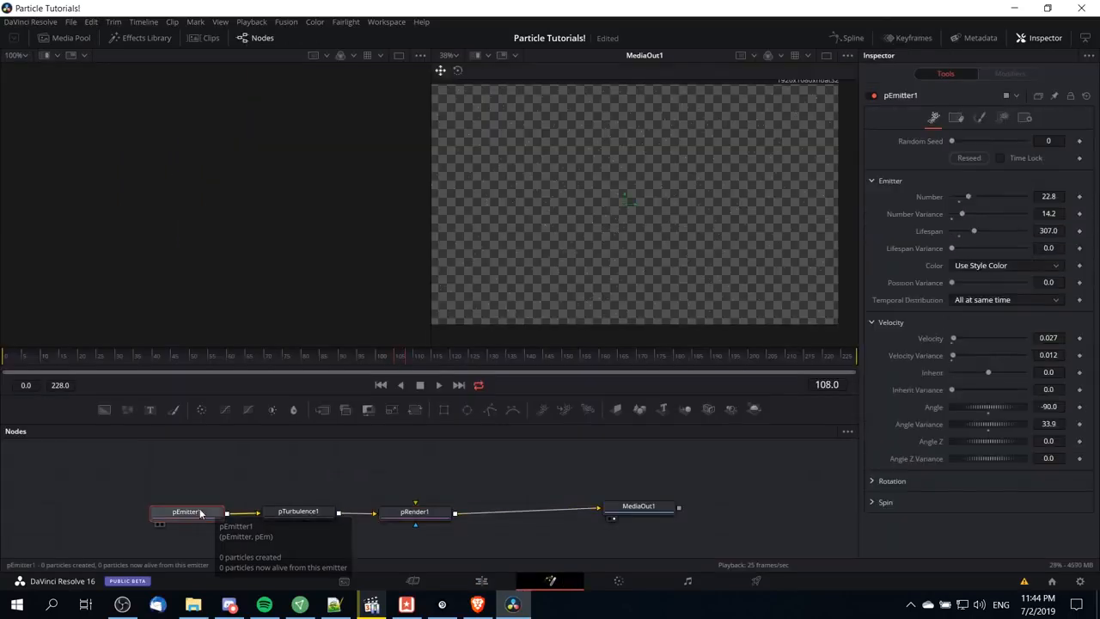
left_click(980, 118)
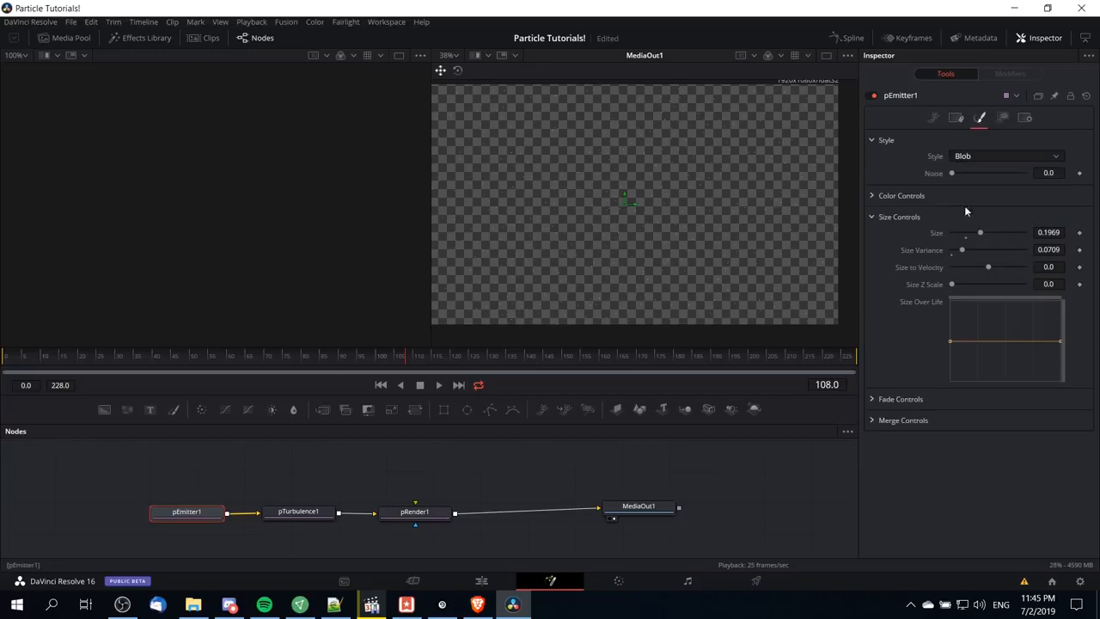
left_click_drag(961, 249, 972, 249)
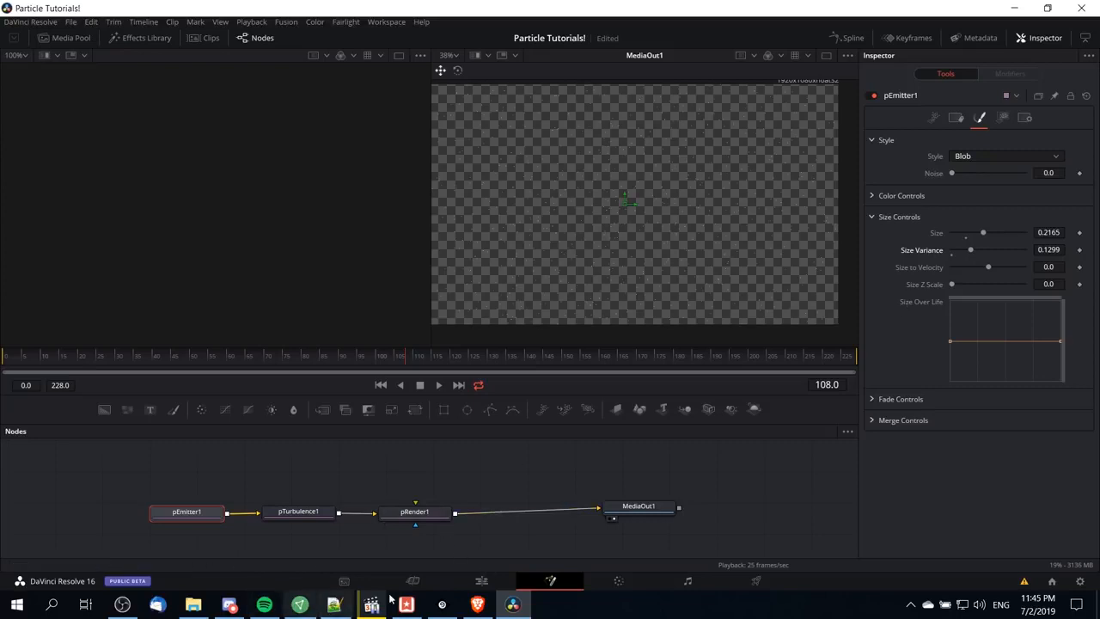
Check the snow on the edit page, show the Video 3 track again, and select its clip of the woman
left_click(481, 580)
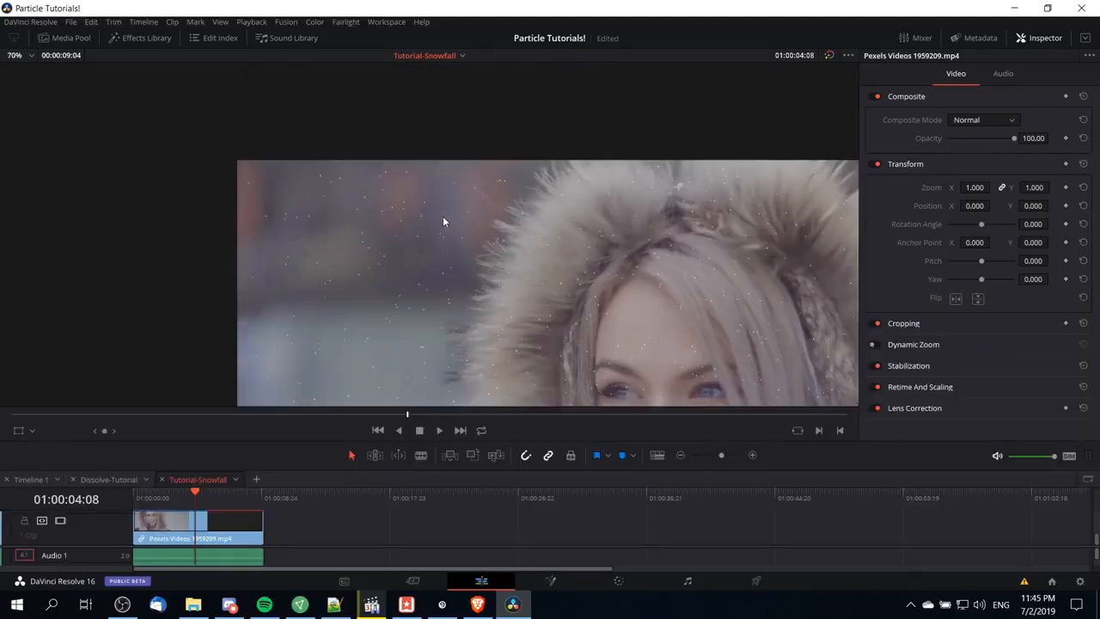
scroll(398, 215, "down", 3)
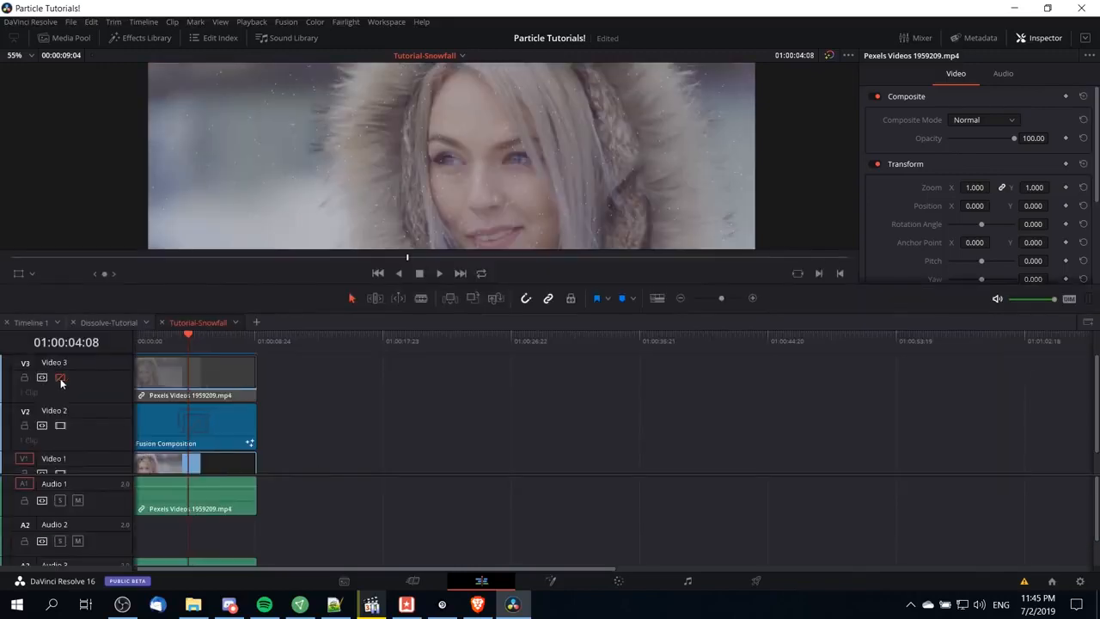
left_click(60, 378)
scroll(344, 408, "up", 1)
left_click(206, 391)
left_click(204, 378)
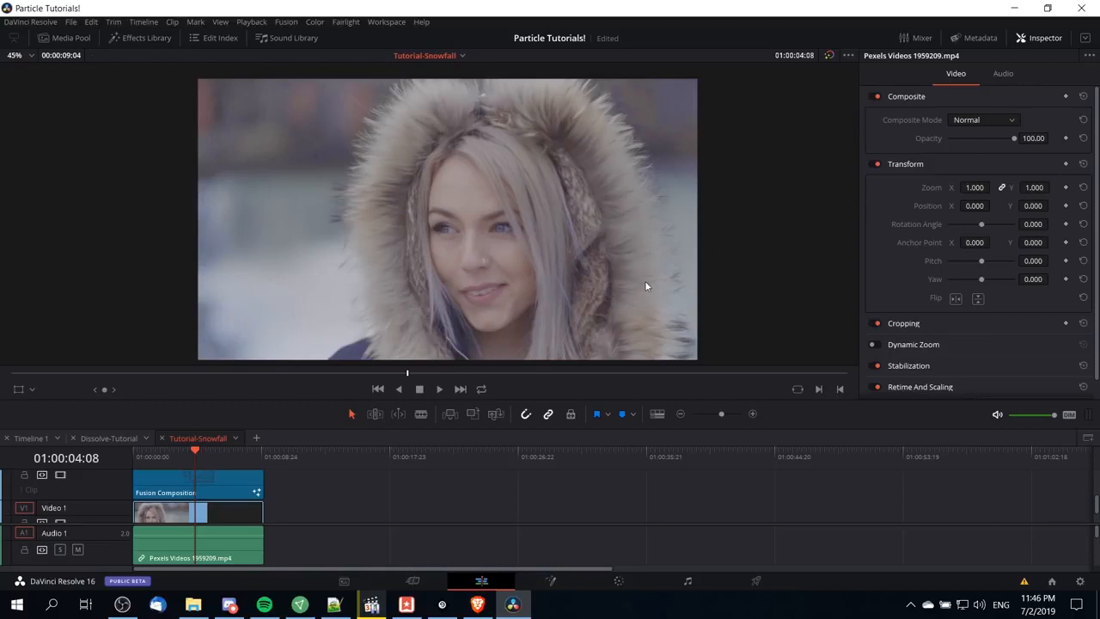
On the color page, activate a curve window for the Video 3 clip and hide the LUT and node areas to enlarge the viewer
left_click(623, 588)
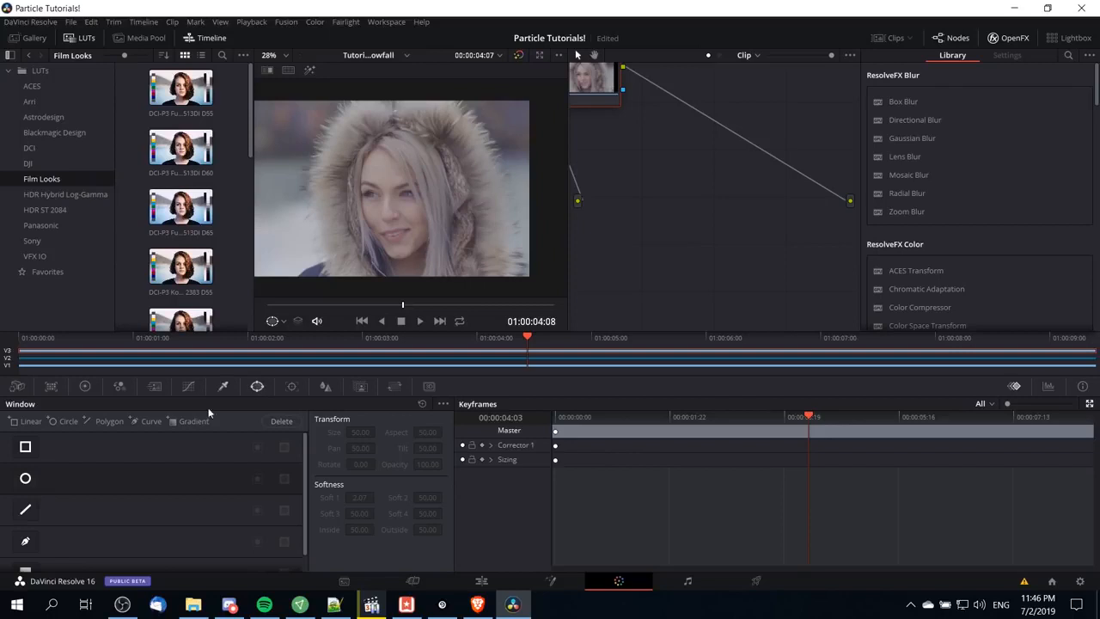
left_click(25, 541)
left_click(82, 38)
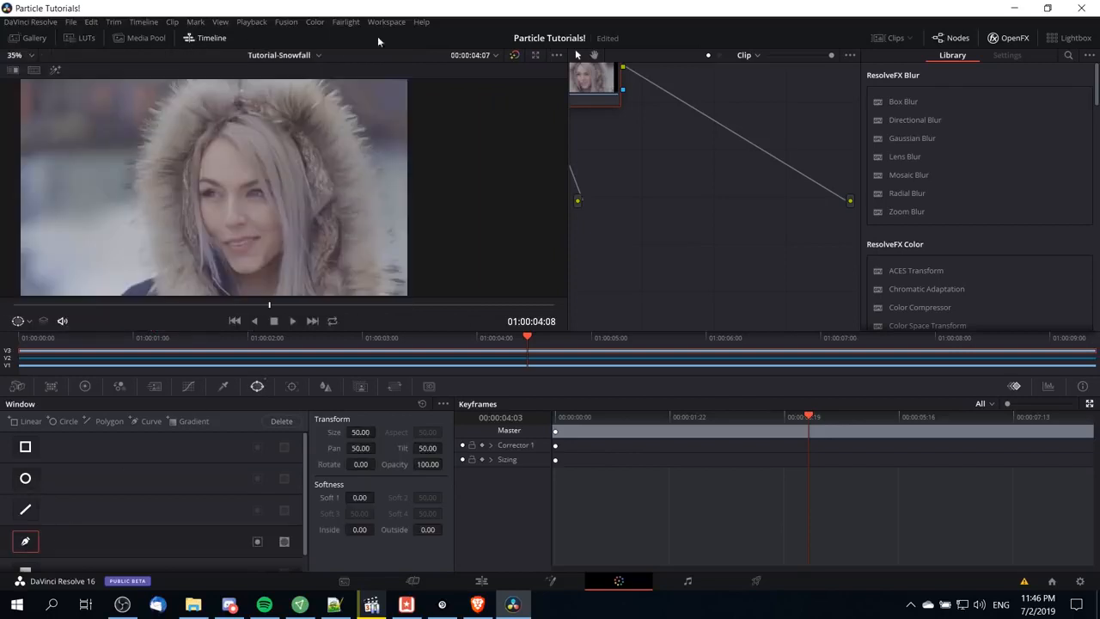
left_click(954, 40)
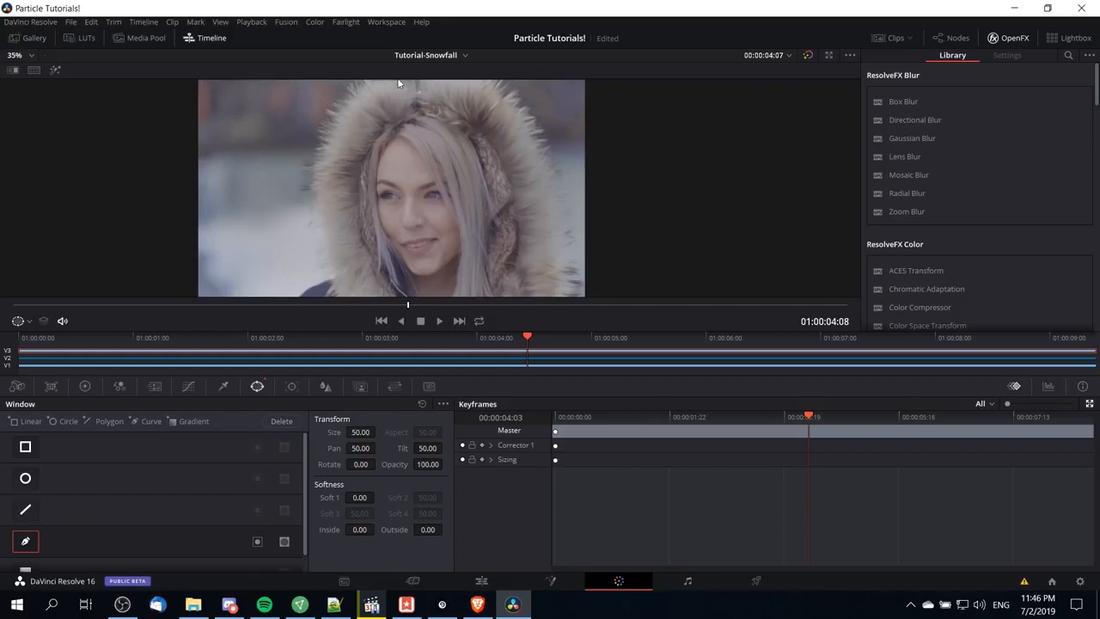
Draw a closed curve window around the woman's fur hood and shoulders, extending past the frame's upper and lower edges
left_click_drag(402, 89, 411, 127)
left_click(390, 116)
left_click(514, 120)
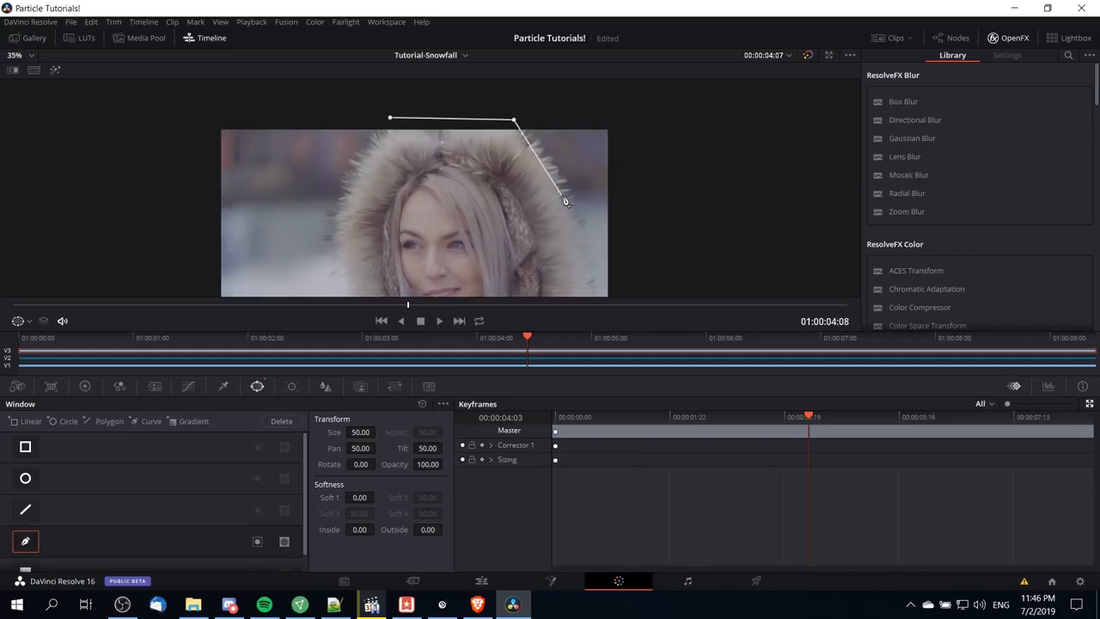
left_click_drag(575, 207, 509, 156)
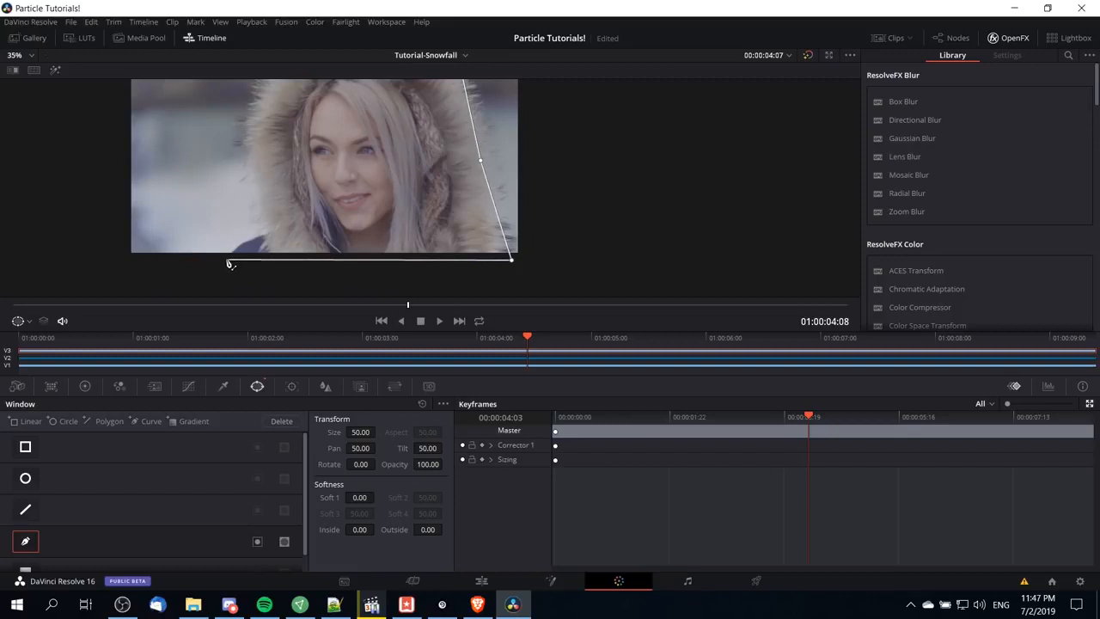
left_click(244, 242)
left_click(269, 238)
left_click_drag(270, 161, 337, 251)
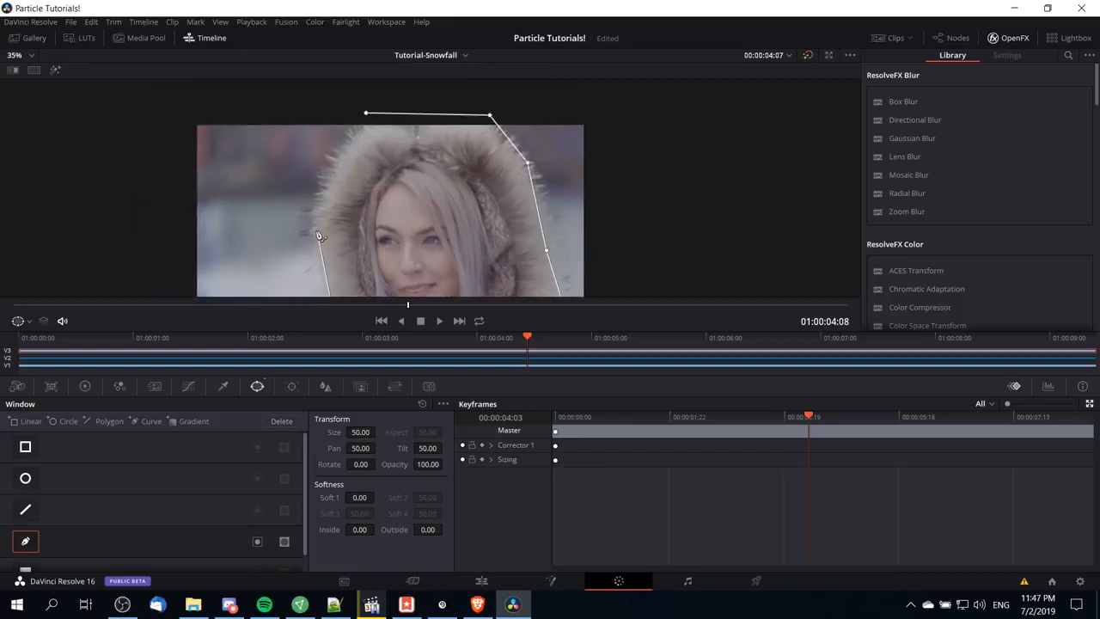
left_click(309, 225)
left_click(334, 153)
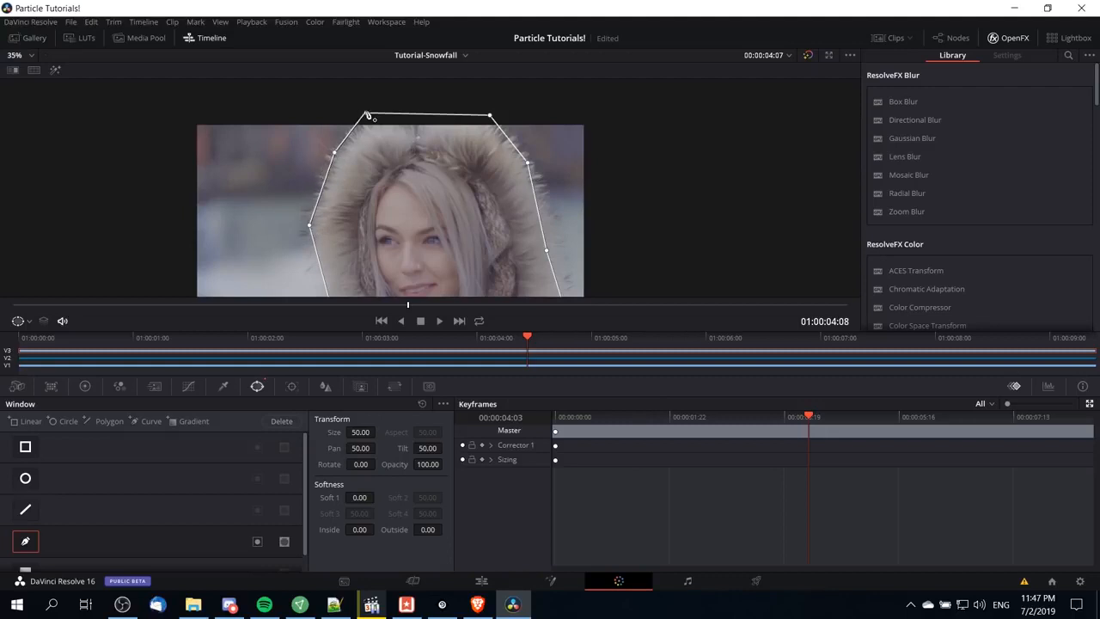
left_click(367, 114)
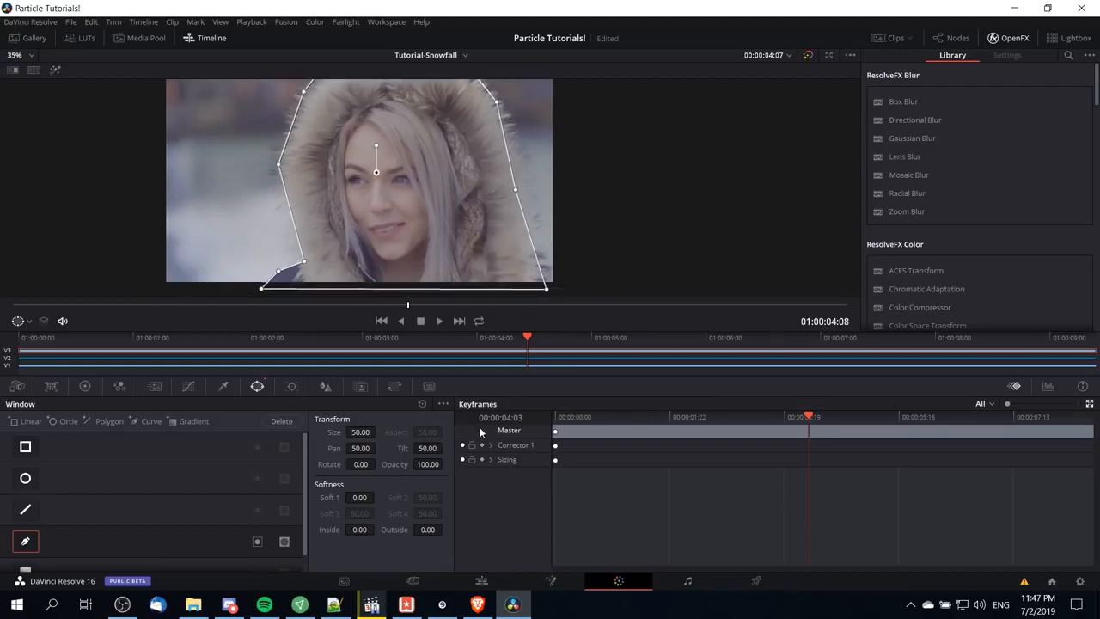
Set the curve window's outside softness to 3.38 and check the feathered outline around the hood
left_click_drag(422, 530, 449, 530)
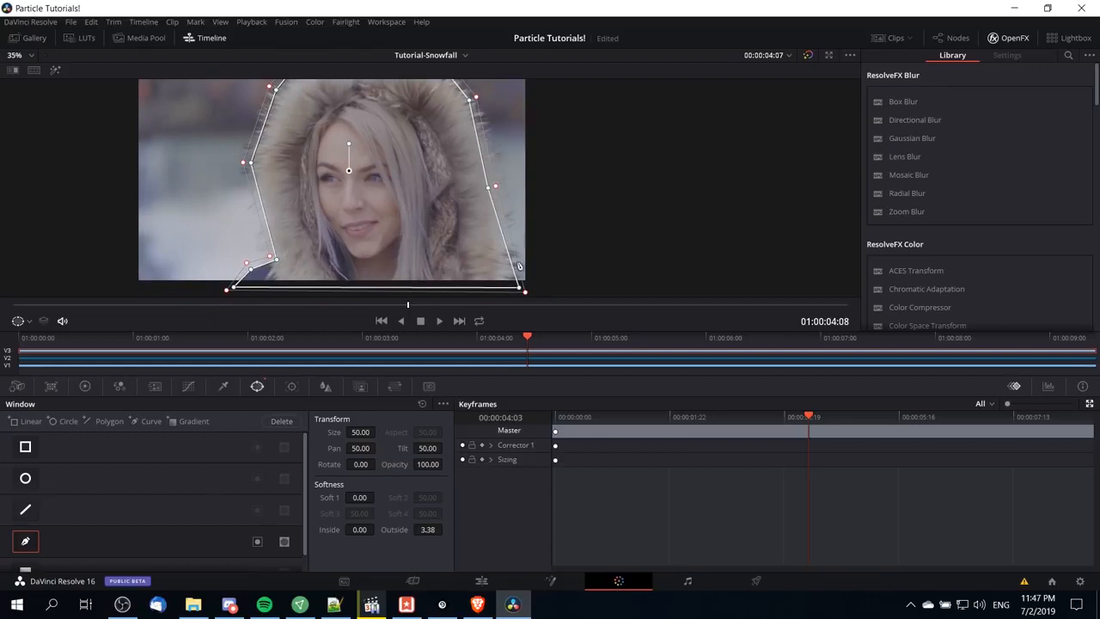
left_click_drag(486, 153, 503, 189)
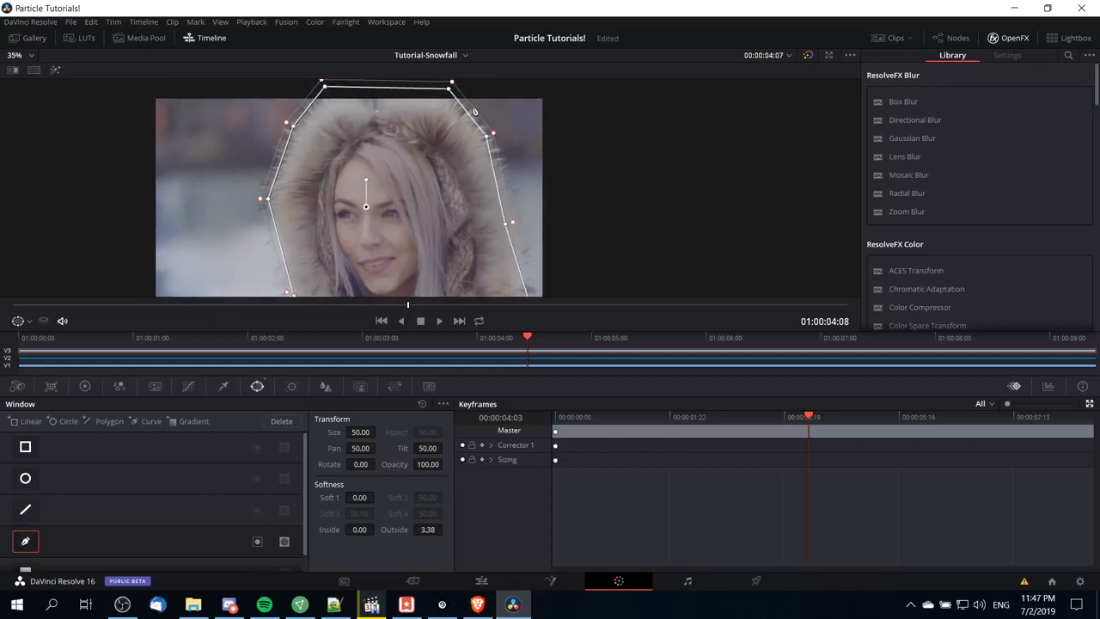
left_click_drag(474, 111, 486, 100)
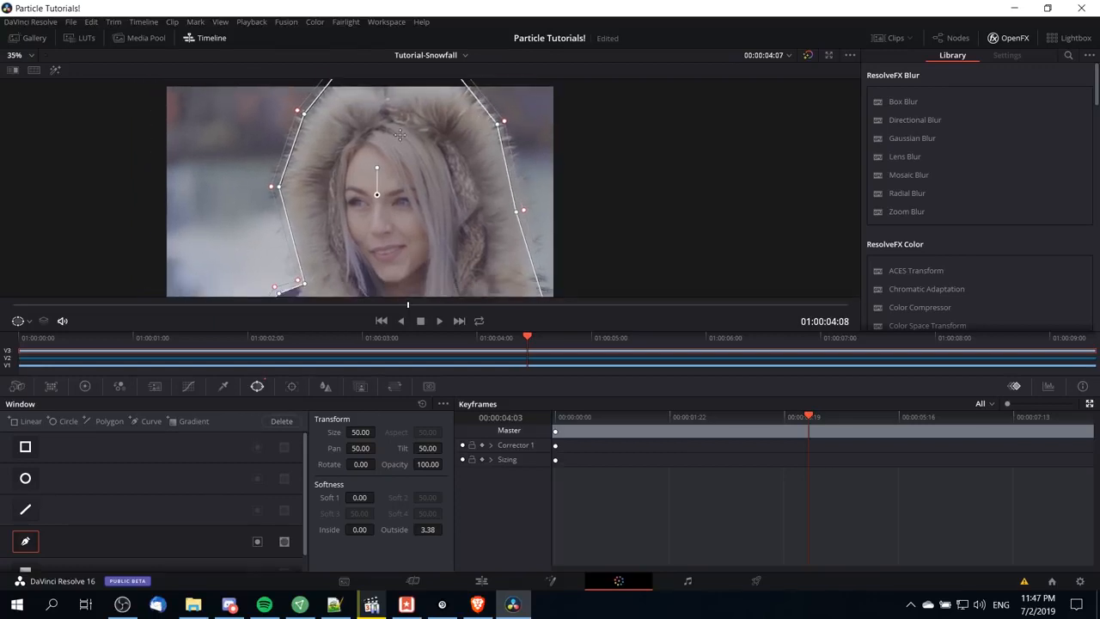
left_click_drag(516, 188, 456, 174)
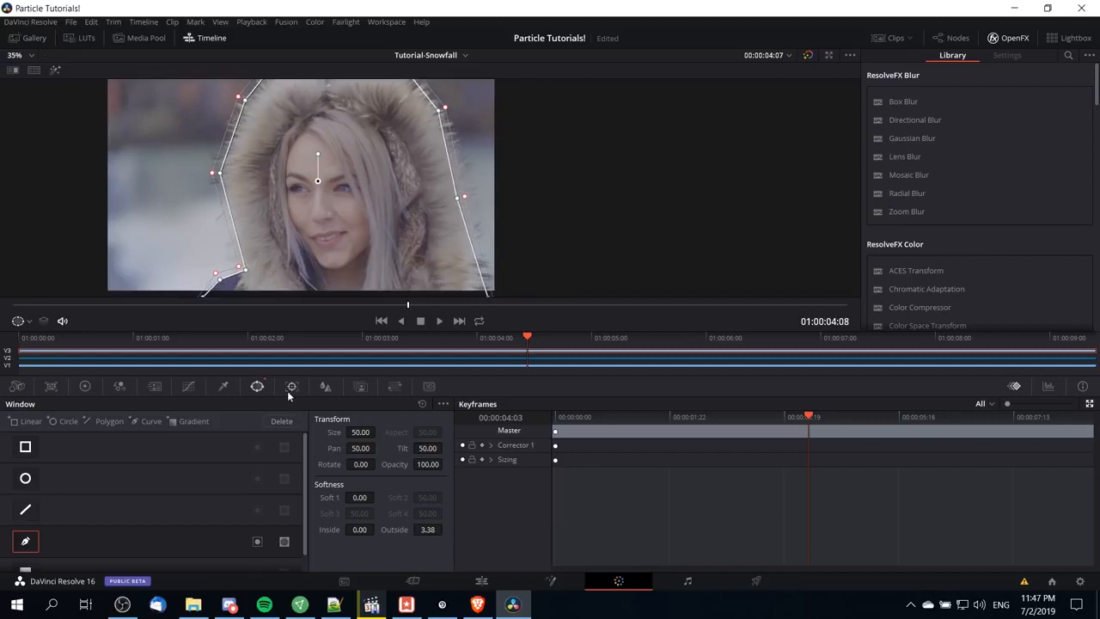
Track the curve window forward from 01:00:04:07 using Pan, Tilt, Zoom and Rotate, with 3D turned off
left_click(291, 386)
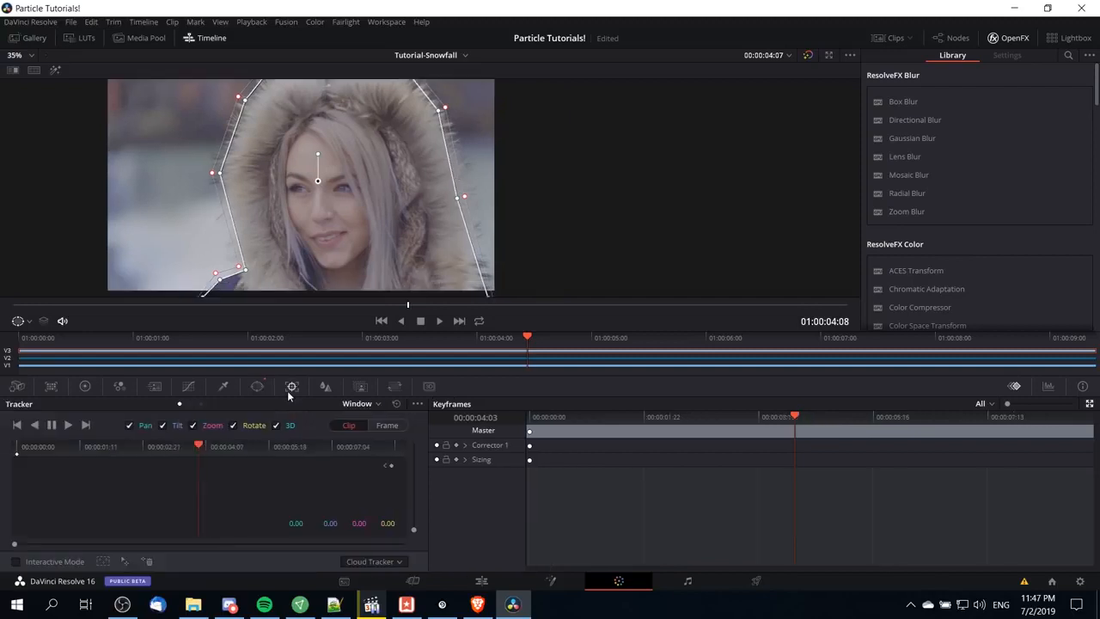
left_click_drag(350, 252, 400, 259)
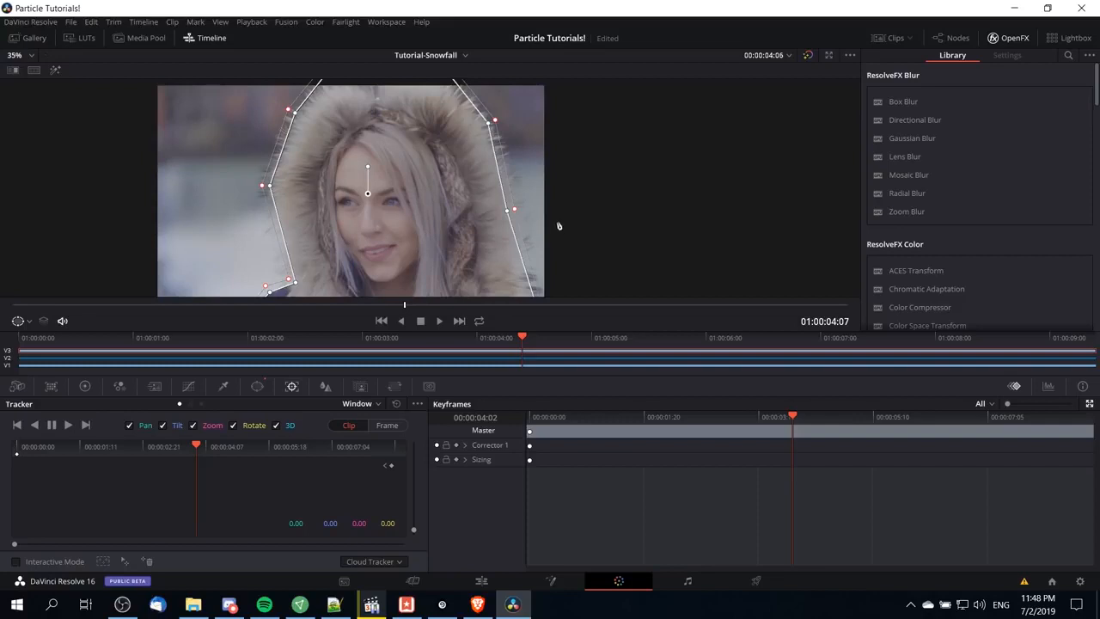
left_click_drag(509, 294, 503, 279)
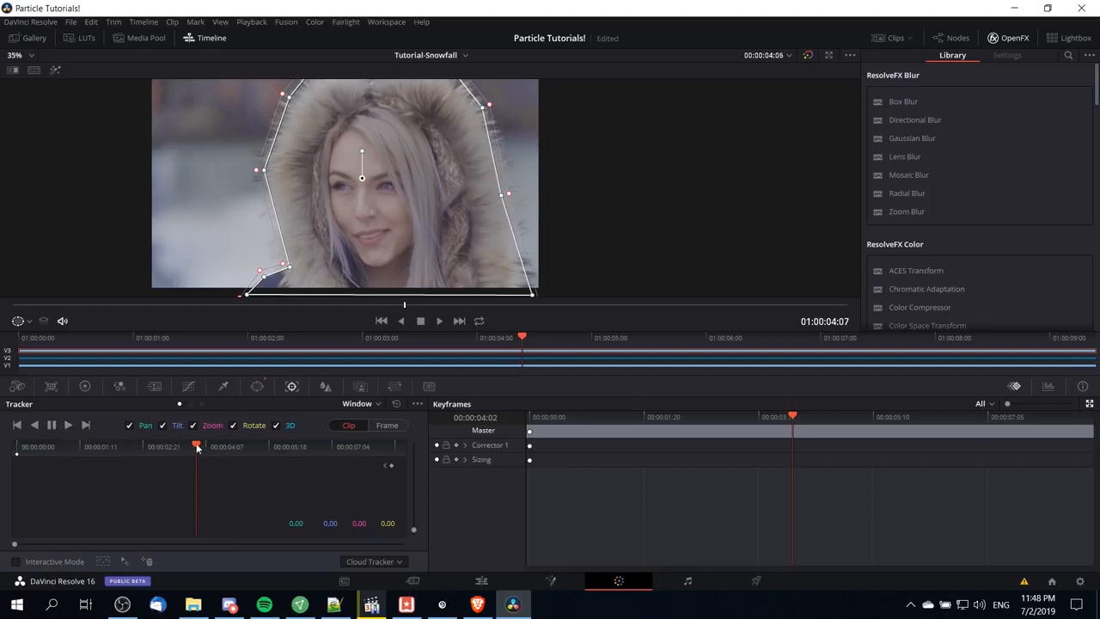
left_click(71, 425)
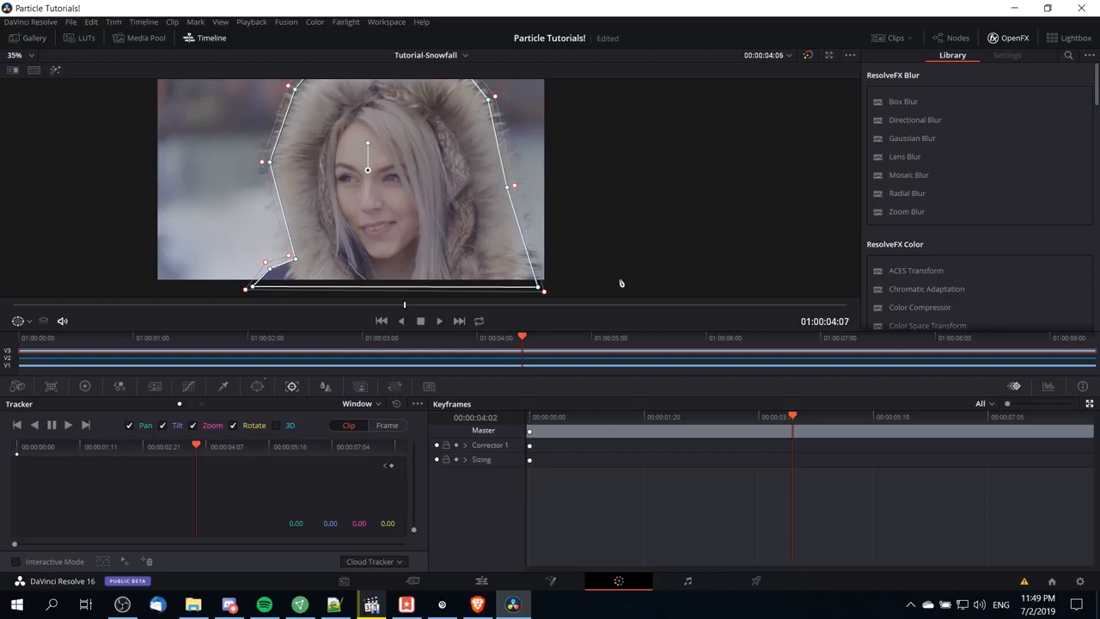
left_click(69, 425)
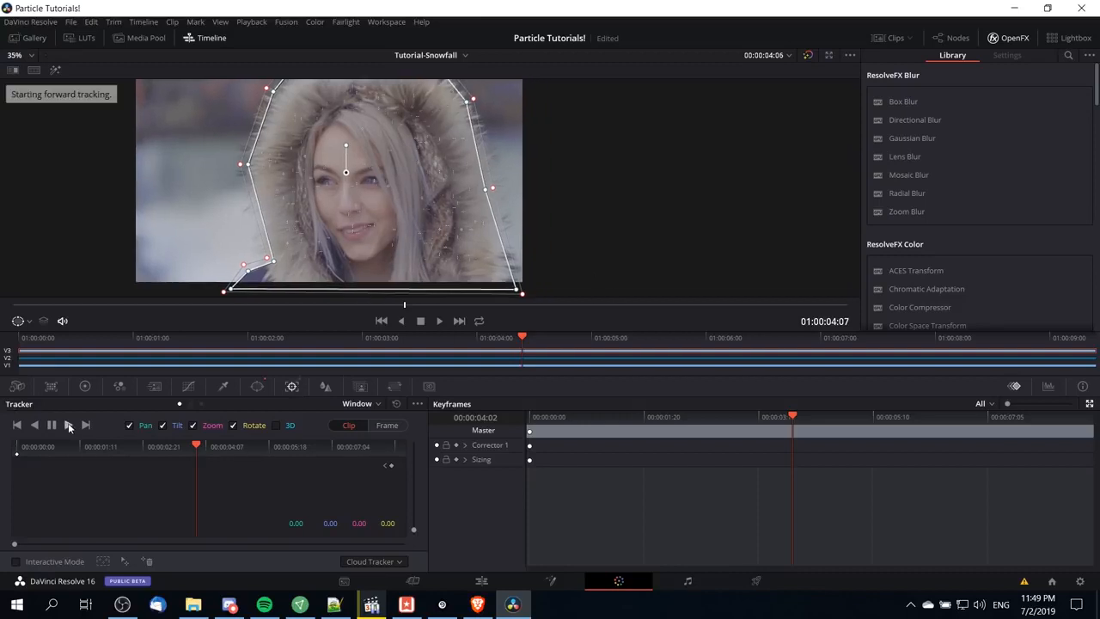
Enable keyframing for Corrector 1 at 01:00:07:01 and reshape the window's lower points around the shoulder and past the frame's lower edge
scroll(602, 195, "down", 1)
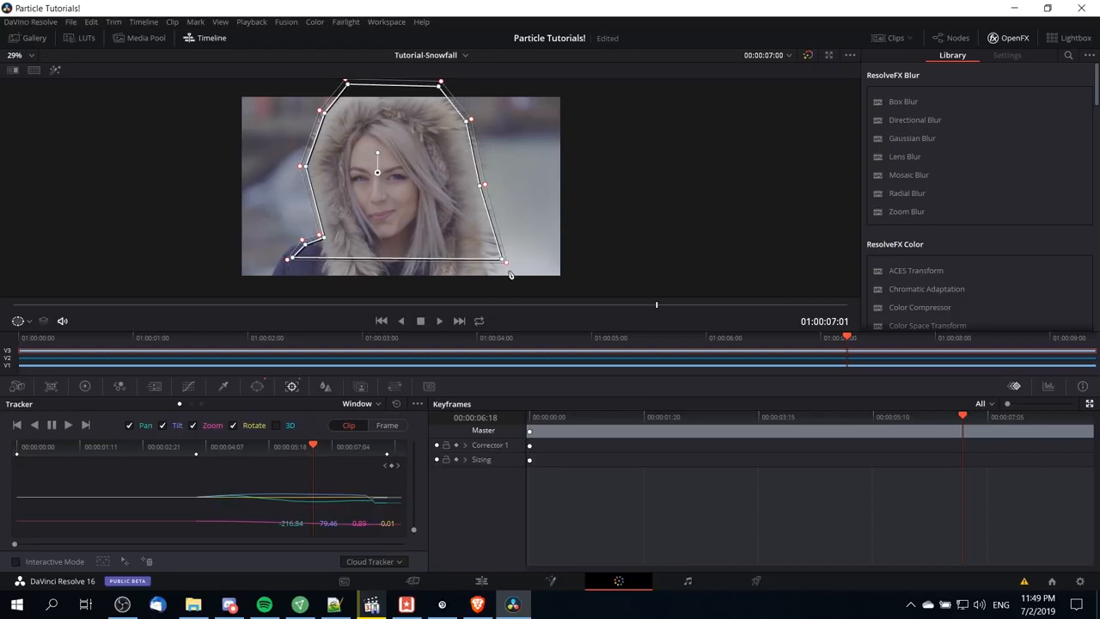
left_click(452, 444)
left_click_drag(290, 259, 271, 282)
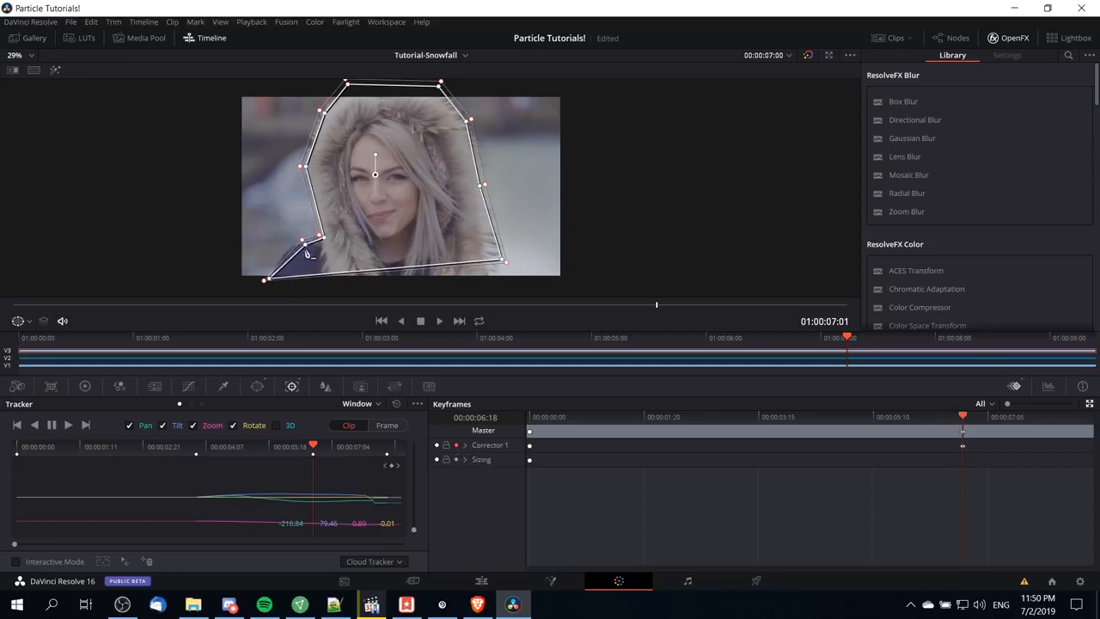
left_click_drag(306, 246, 292, 251)
left_click_drag(504, 261, 498, 284)
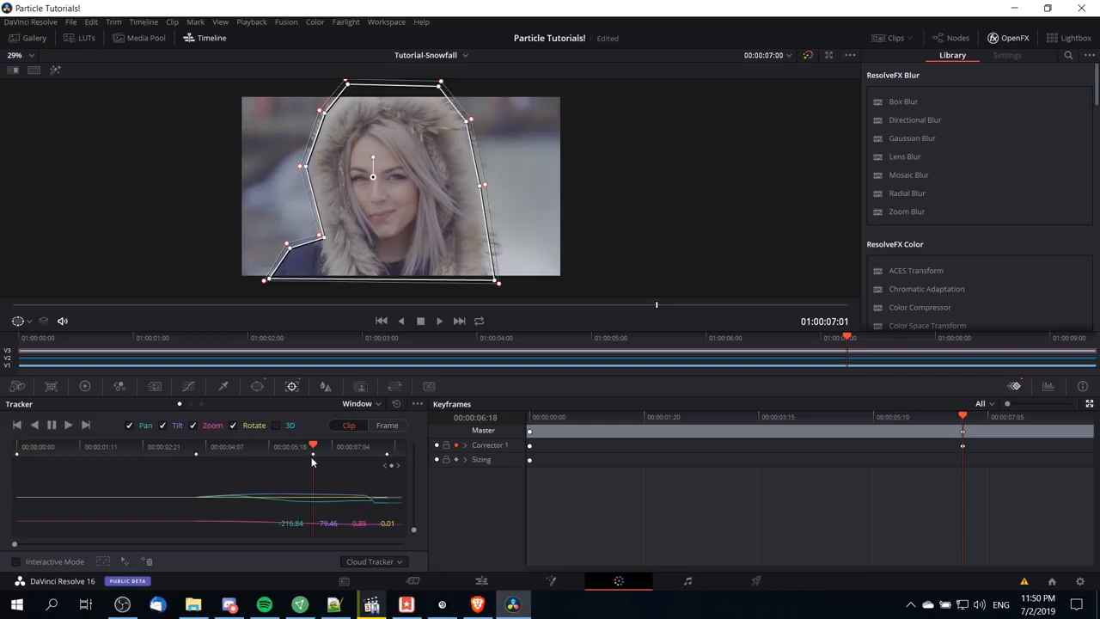
Play back the forward track and, at 01:00:07:24, move the window's two lower corner points below the frame edge
left_click_drag(313, 450, 196, 450)
key("space")
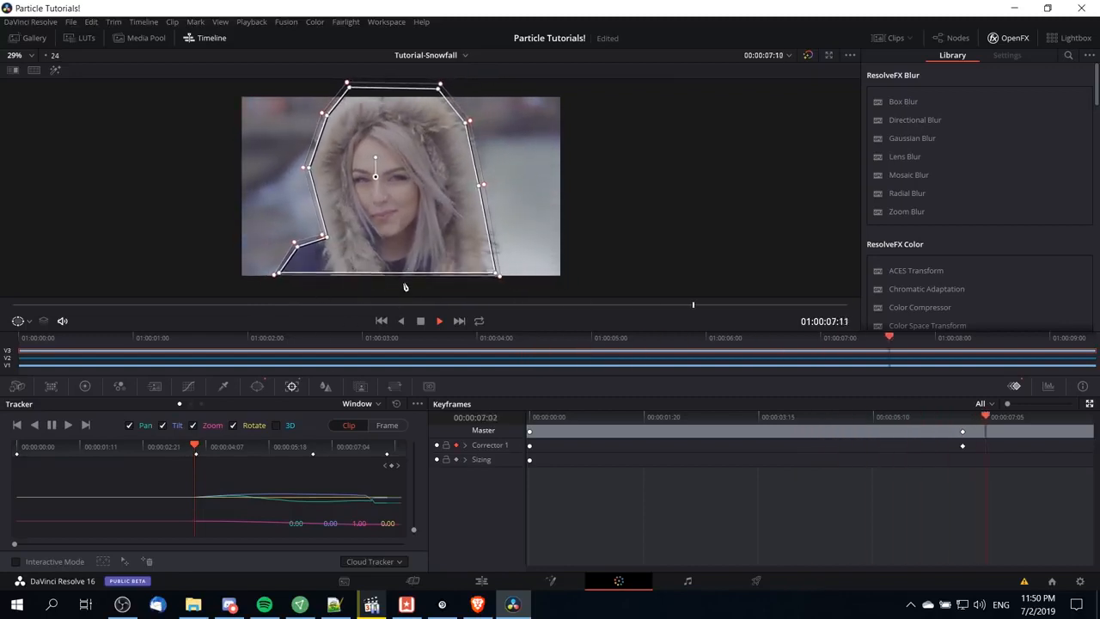
left_click_drag(377, 447, 352, 454)
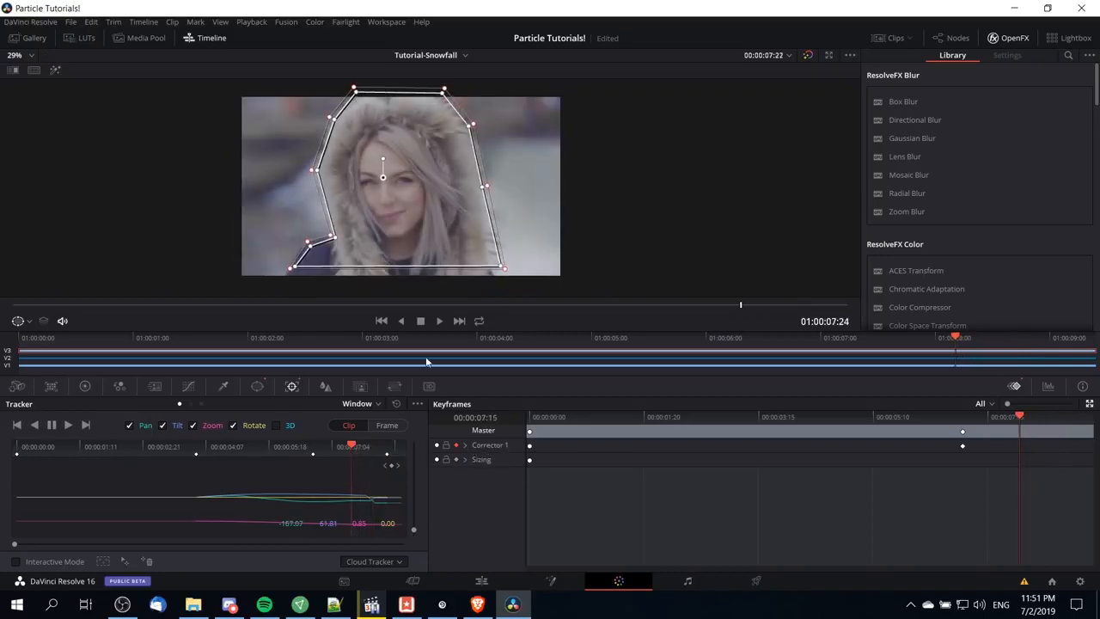
left_click_drag(296, 270, 288, 280)
left_click_drag(503, 270, 501, 281)
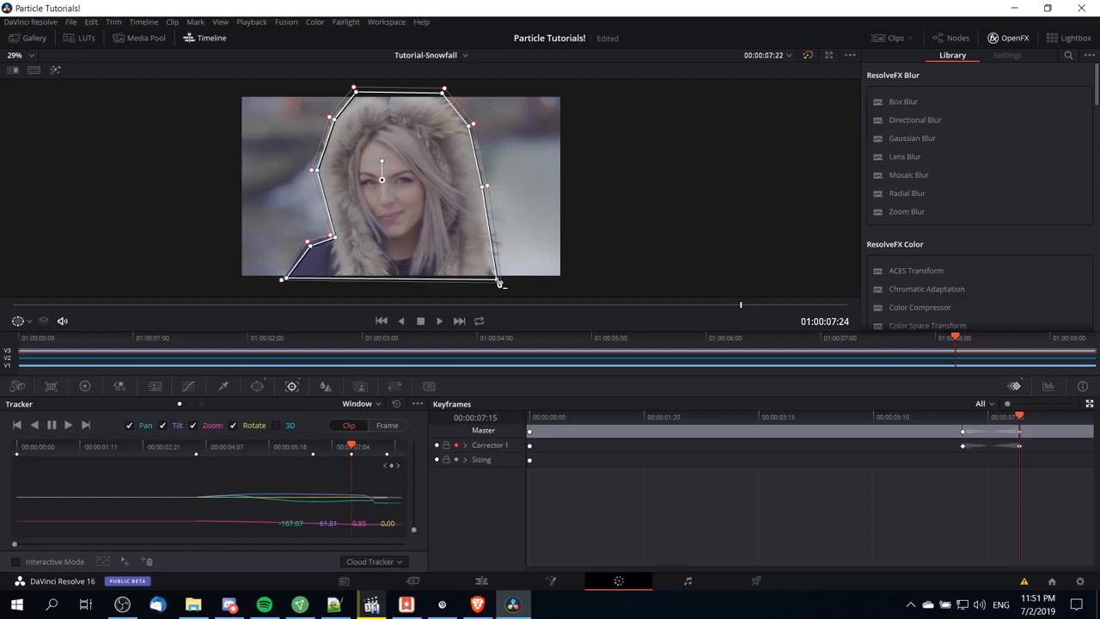
Check the window around 01:00:06:00, return to 01:00:04:07, and track it backward to the start of the clip
left_click(254, 451)
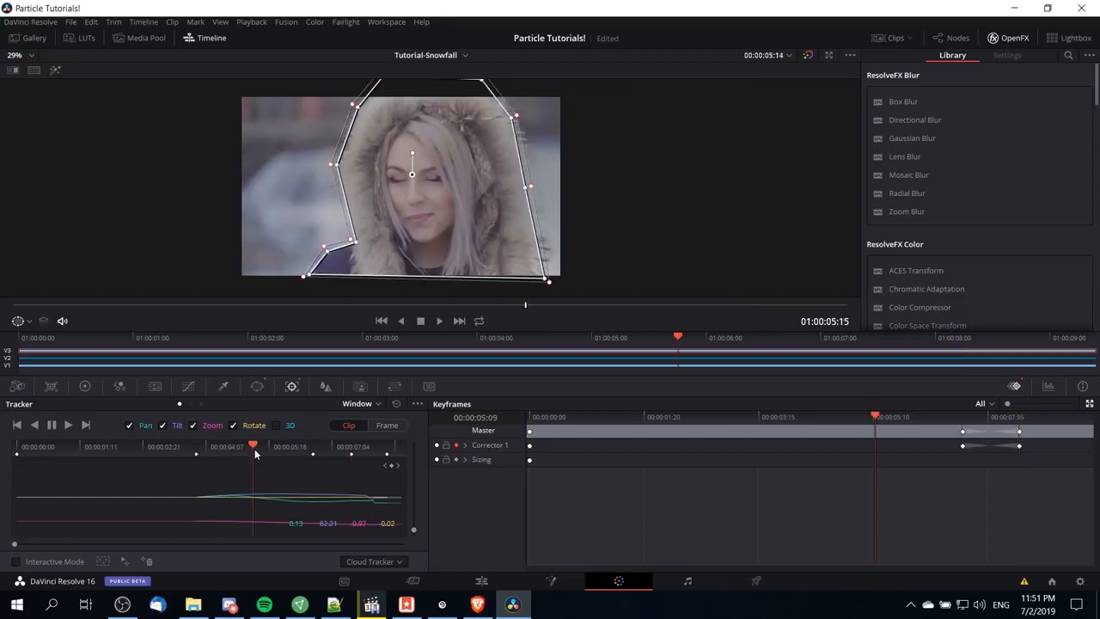
mouse_move(255, 453)
left_mouse_down()
mouse_move(348, 444)
mouse_move(268, 453)
left_mouse_up()
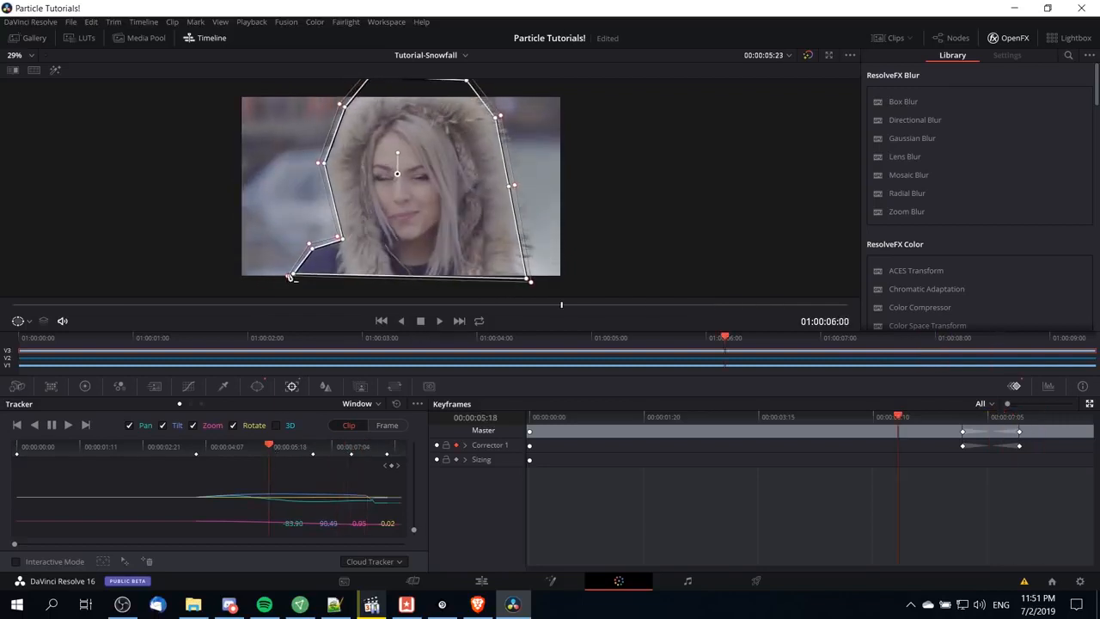
left_click(198, 454)
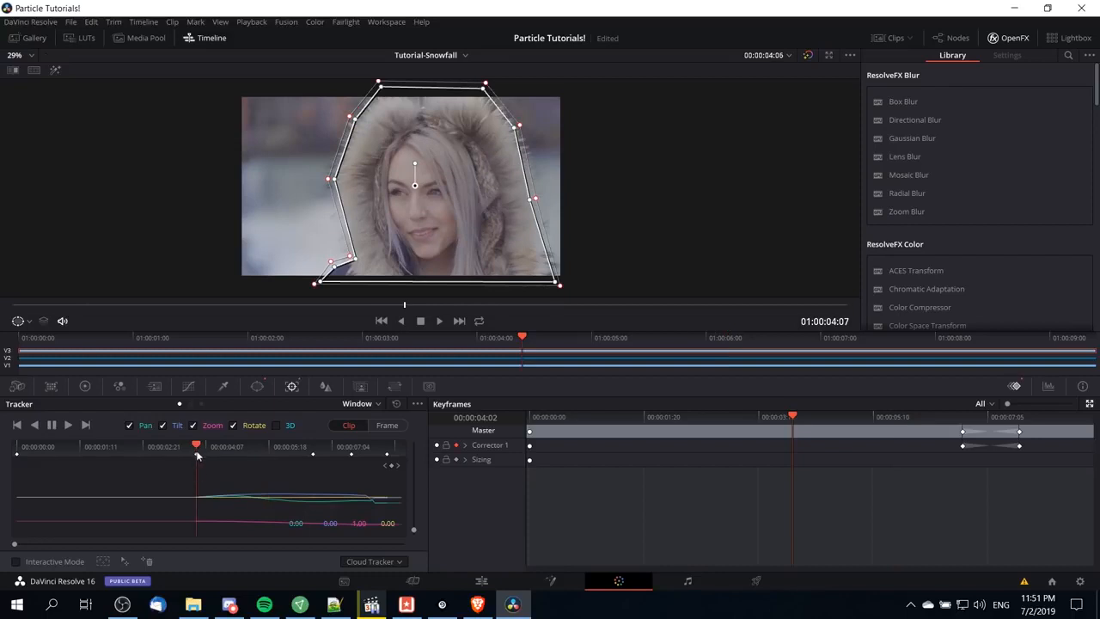
left_click(36, 427)
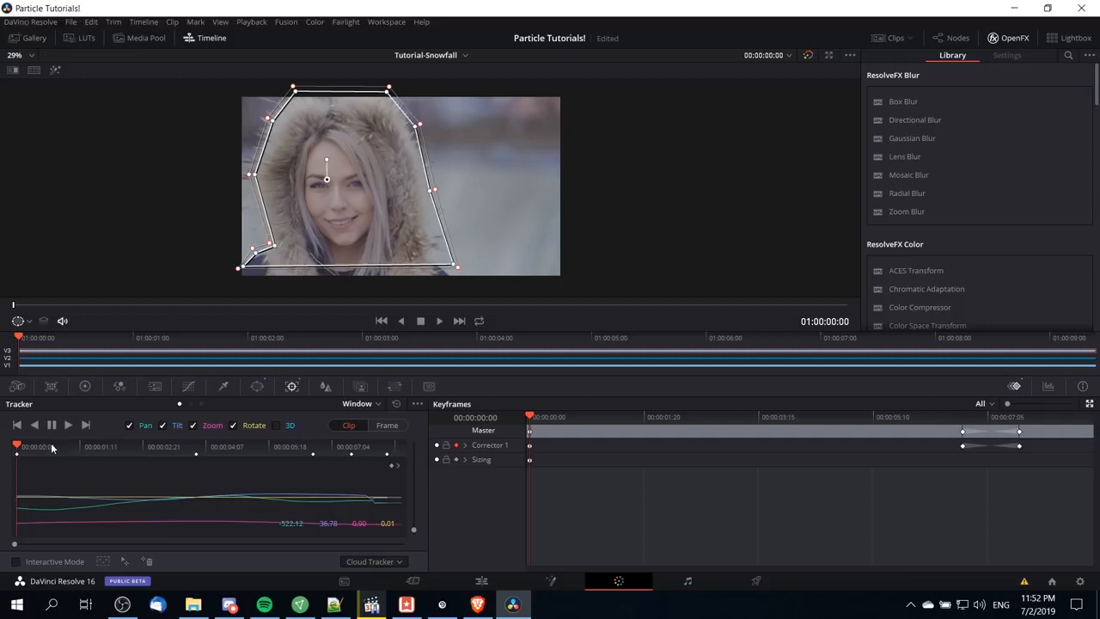
Correct the window's lower corner at 01:00:01:07, and its lower corners, hood side and shoulder points on the first frame
left_click(68, 448)
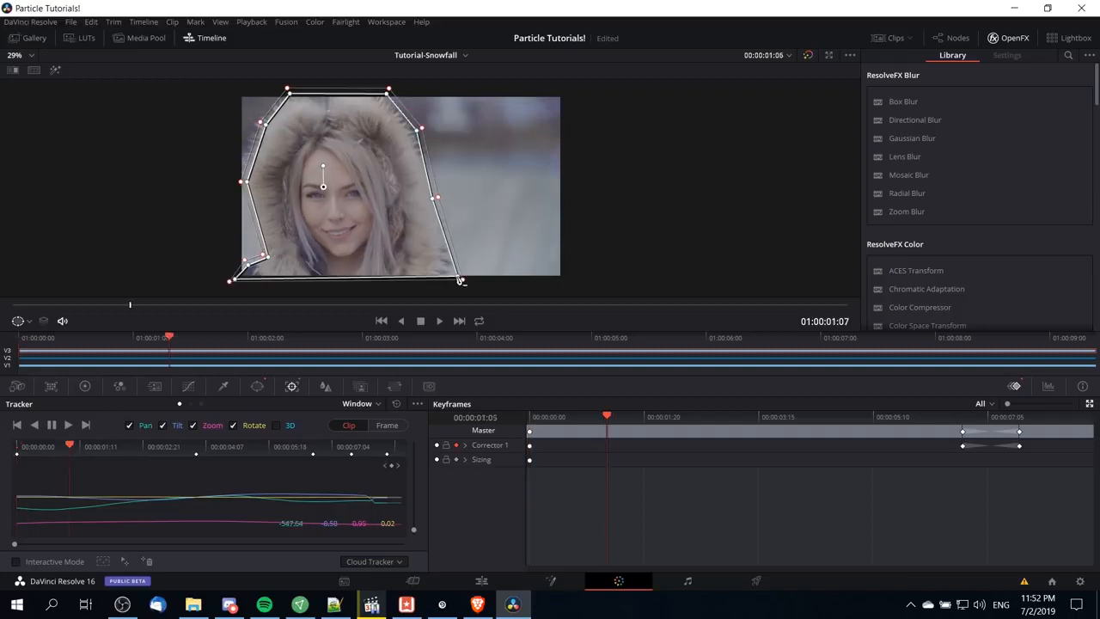
left_click_drag(461, 281, 451, 281)
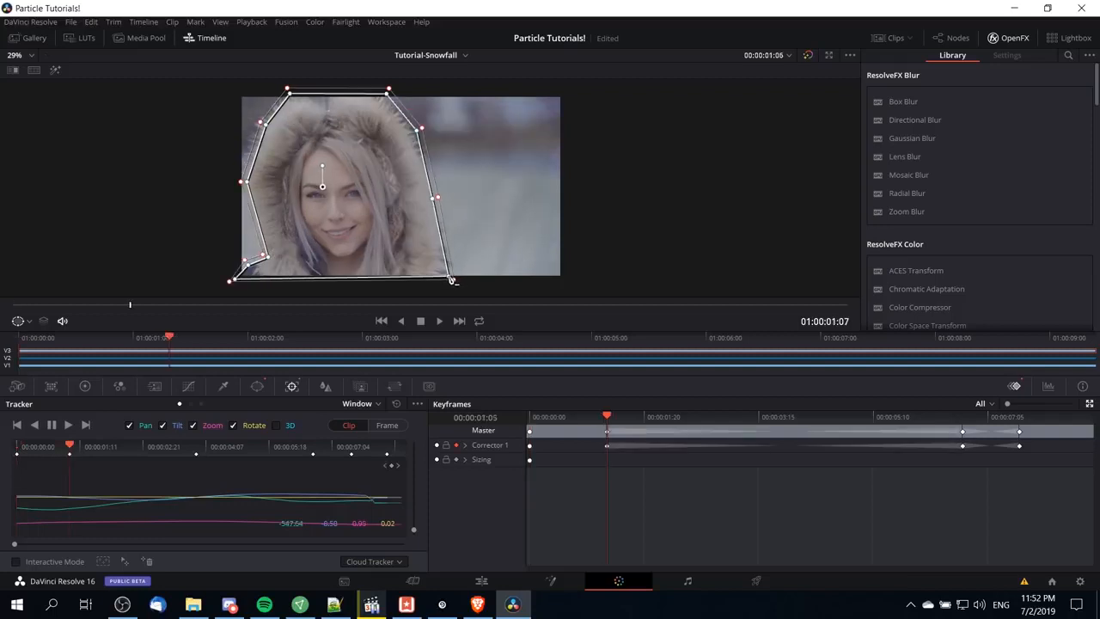
left_click_drag(62, 448, 14, 441)
left_click_drag(241, 268, 230, 279)
left_click_drag(448, 267, 450, 281)
left_click_drag(432, 196, 428, 238)
mouse_move(253, 249)
left_mouse_down()
mouse_move(243, 257)
mouse_move(267, 253)
left_mouse_up()
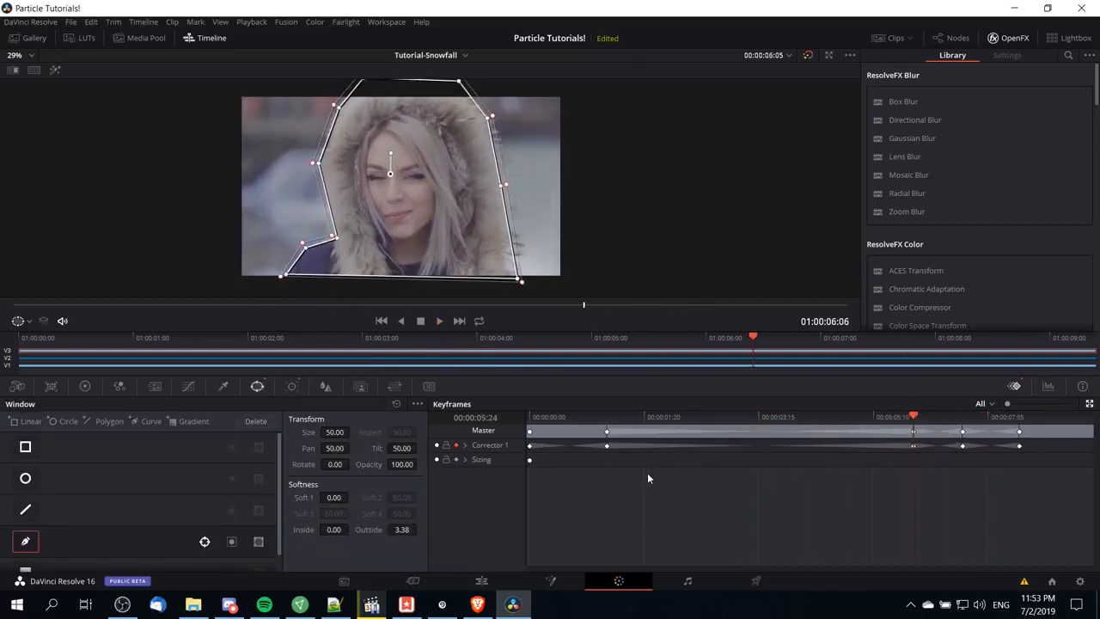
Show the node graph, add an alpha output, and connect the corrector node's alpha to it
left_click(959, 41)
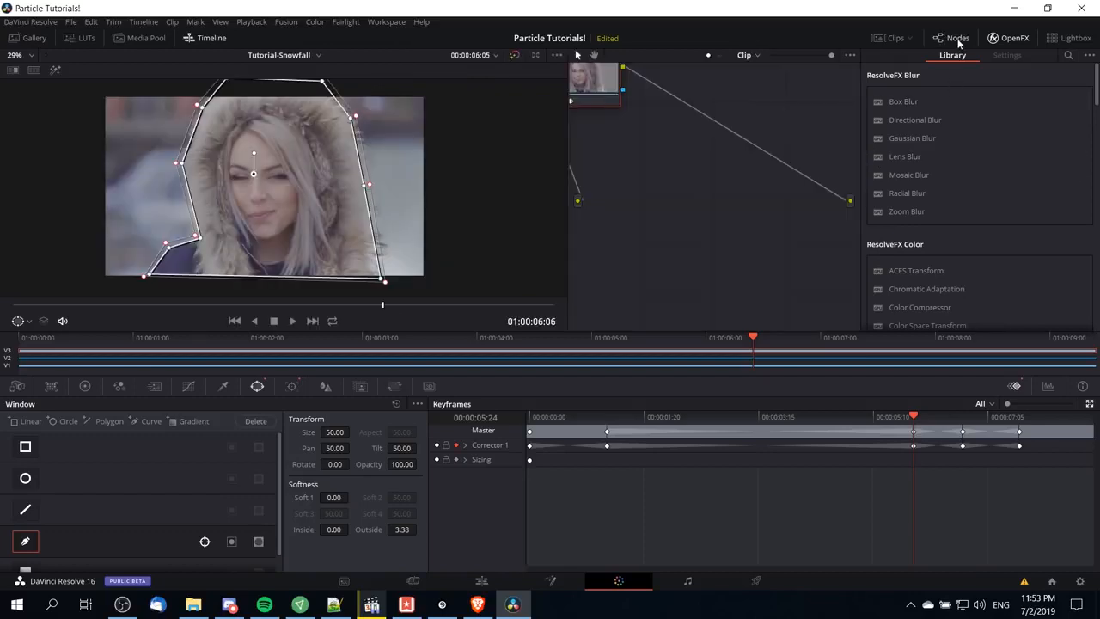
left_click_drag(611, 98, 698, 193)
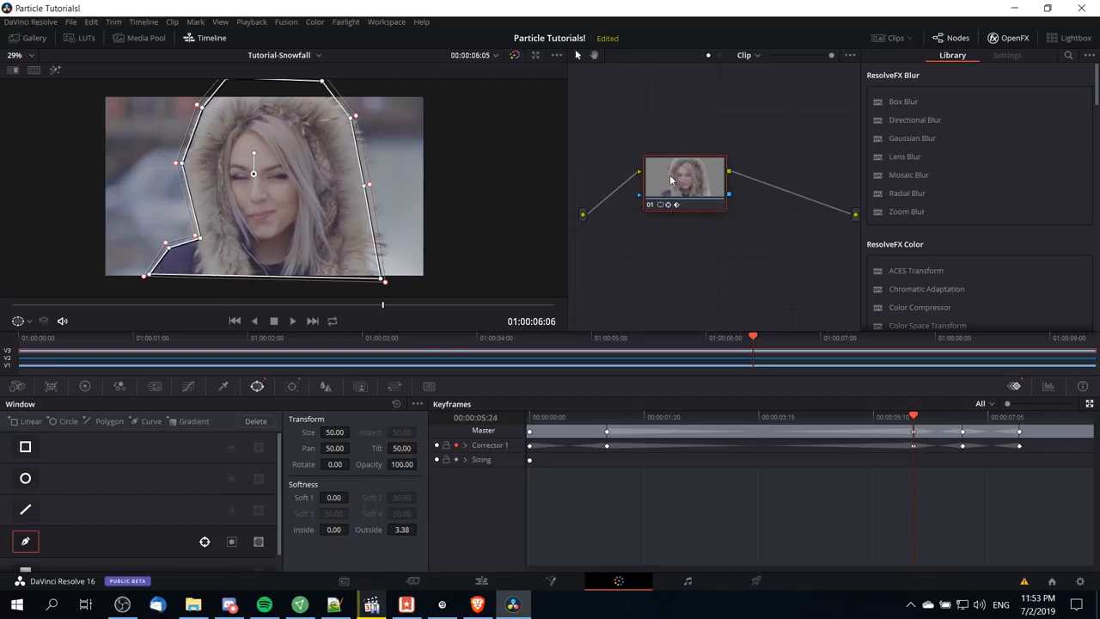
left_click_drag(774, 229, 724, 217)
left_click_drag(666, 174, 708, 175)
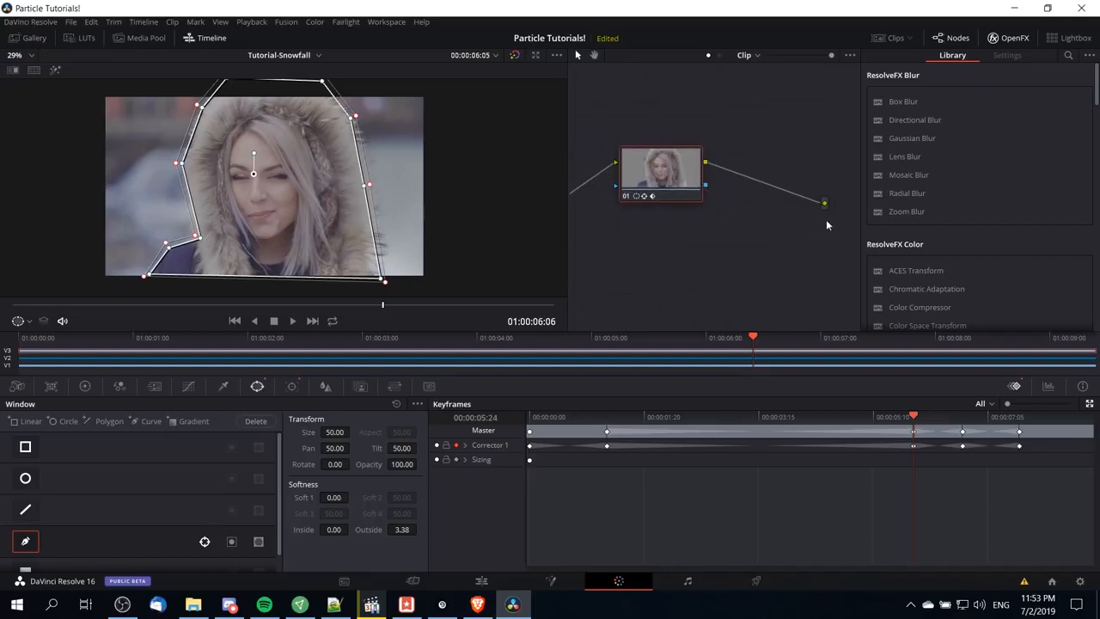
left_click_drag(817, 221, 767, 230)
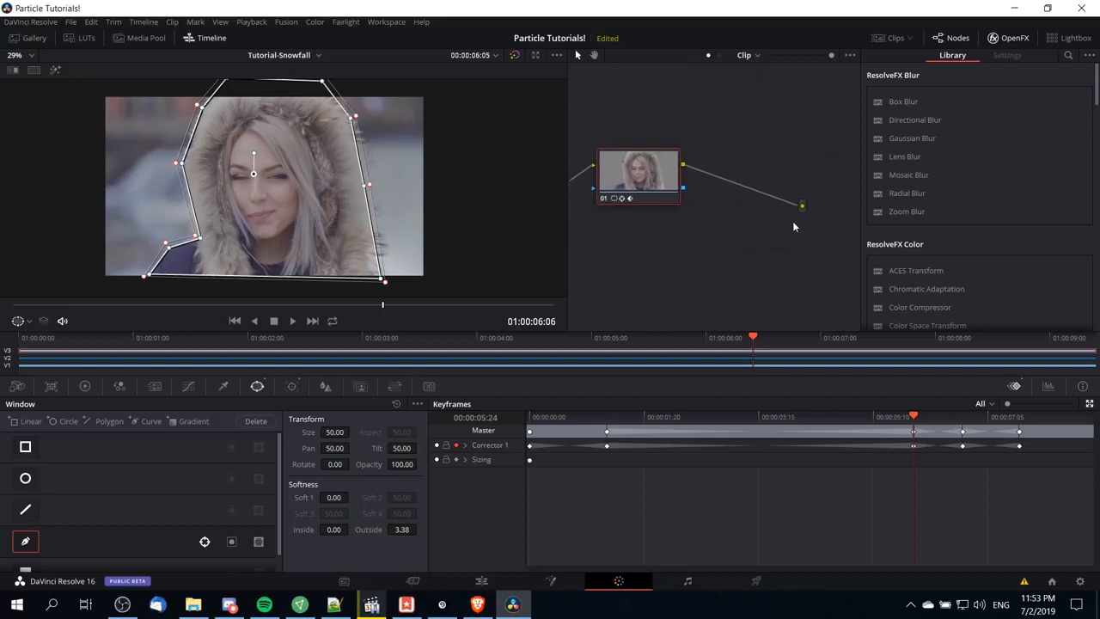
right_click(793, 223)
left_click(826, 269)
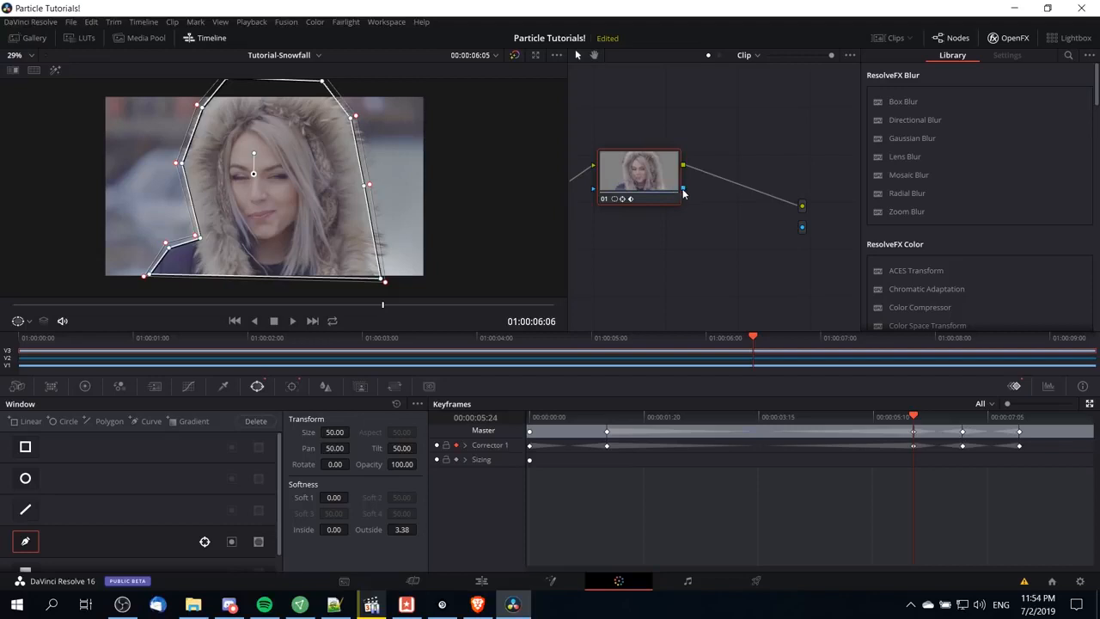
left_click_drag(683, 188, 804, 228)
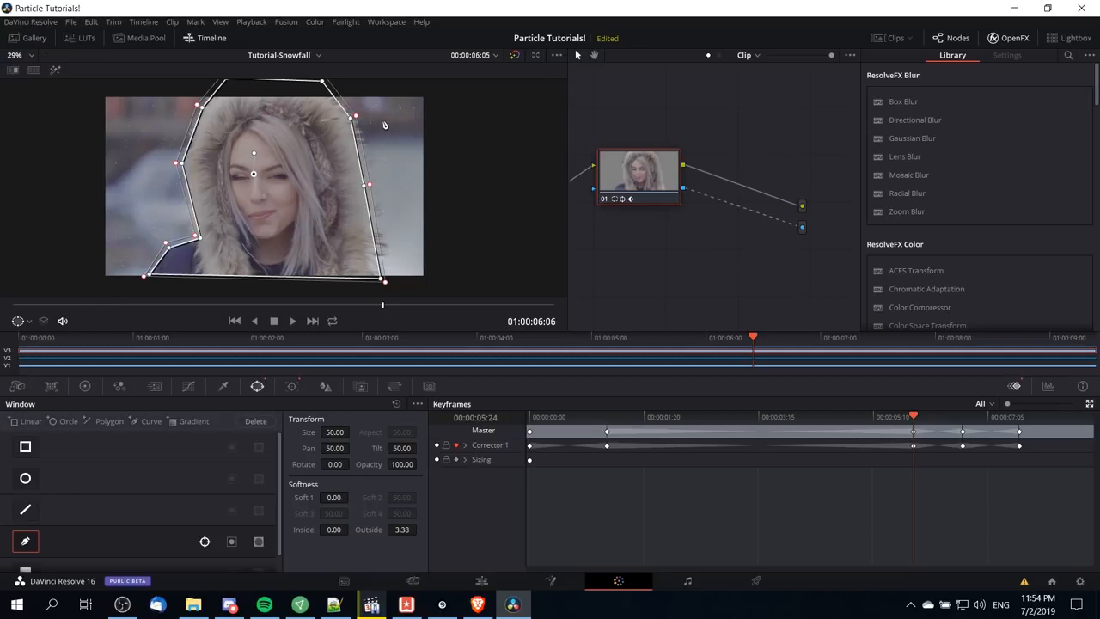
Inspect the masked snow around the hood closely, and play the timeline on the edit page with the viewer fitted
scroll(395, 148, "up", 1)
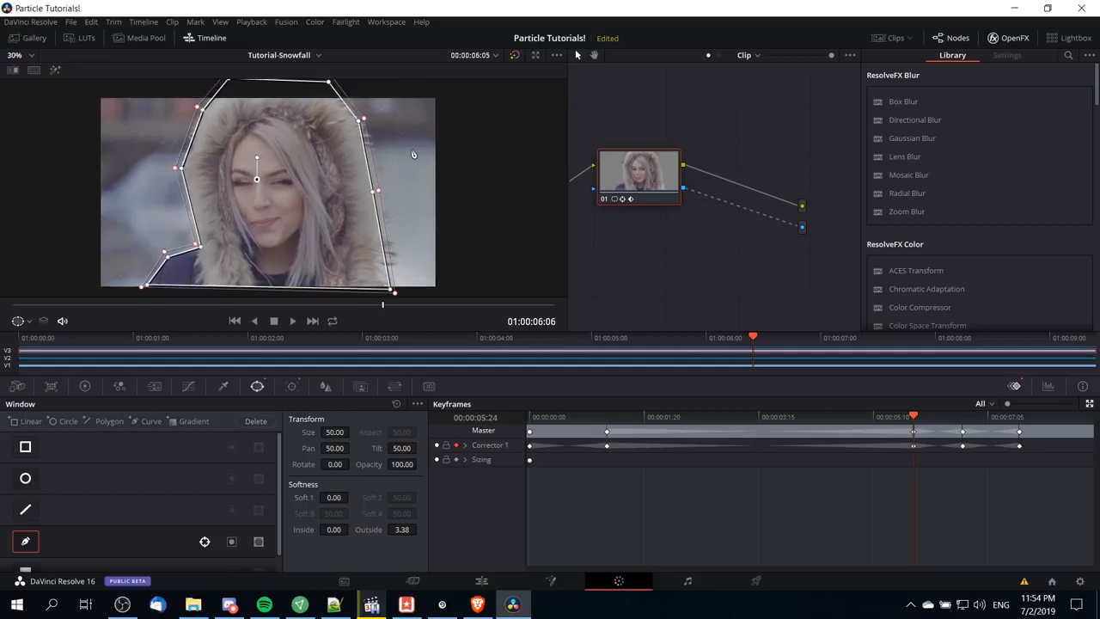
scroll(415, 155, "up", 3)
scroll(458, 169, "down", 2)
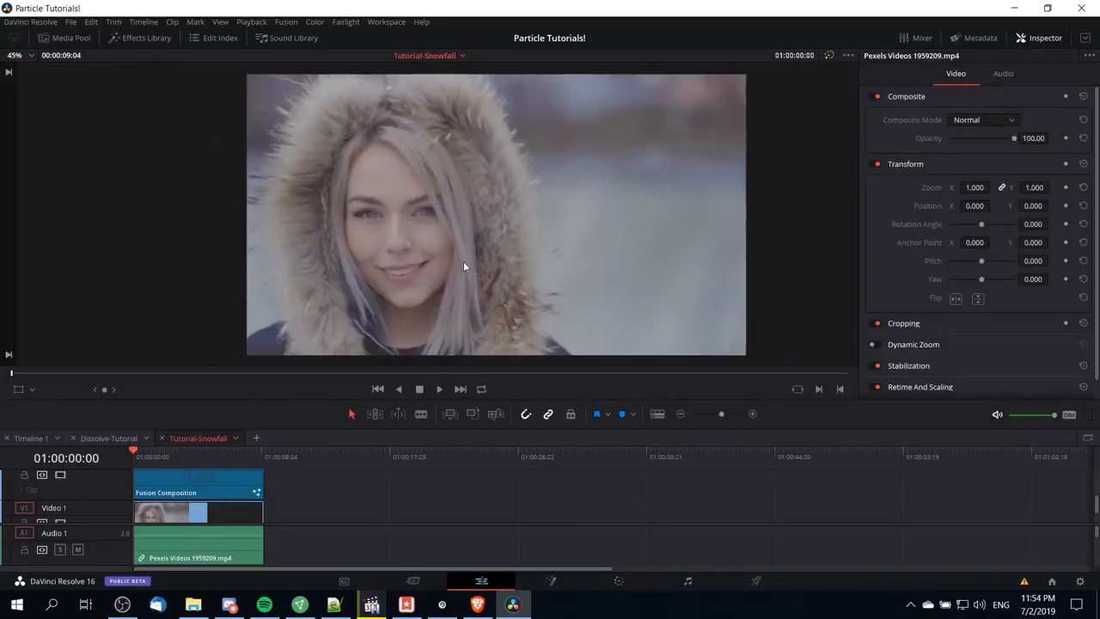
left_click_drag(464, 263, 440, 262)
key("shift+z")
key("space")
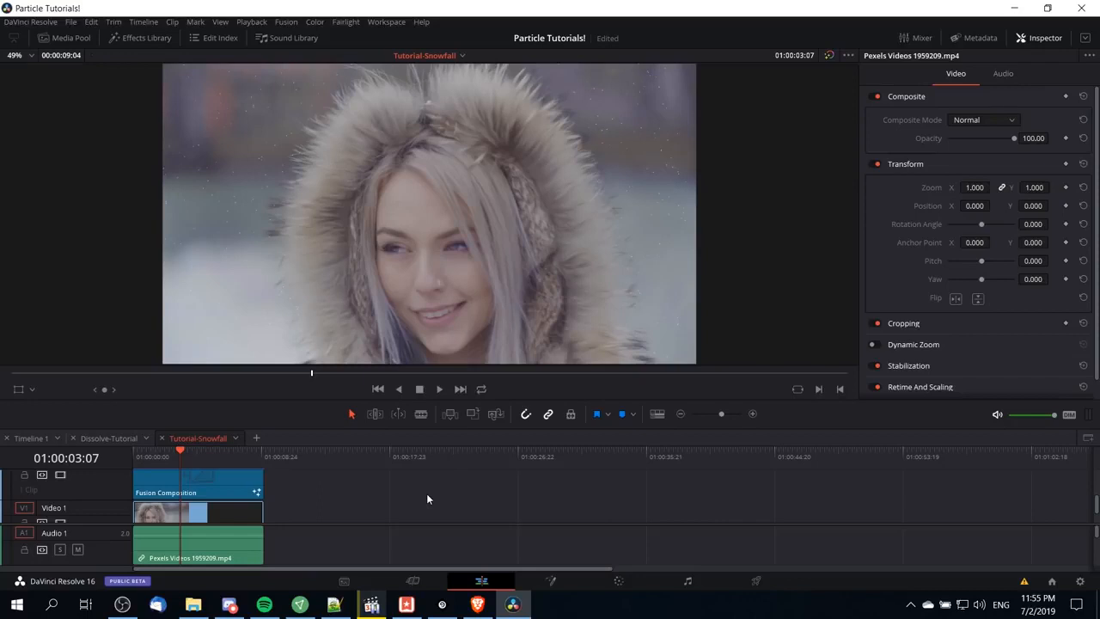
Enlarge the video track area and place a copy of the Video 2 Fusion Composition on Video 4 at the timeline start
left_click_drag(280, 427, 296, 271)
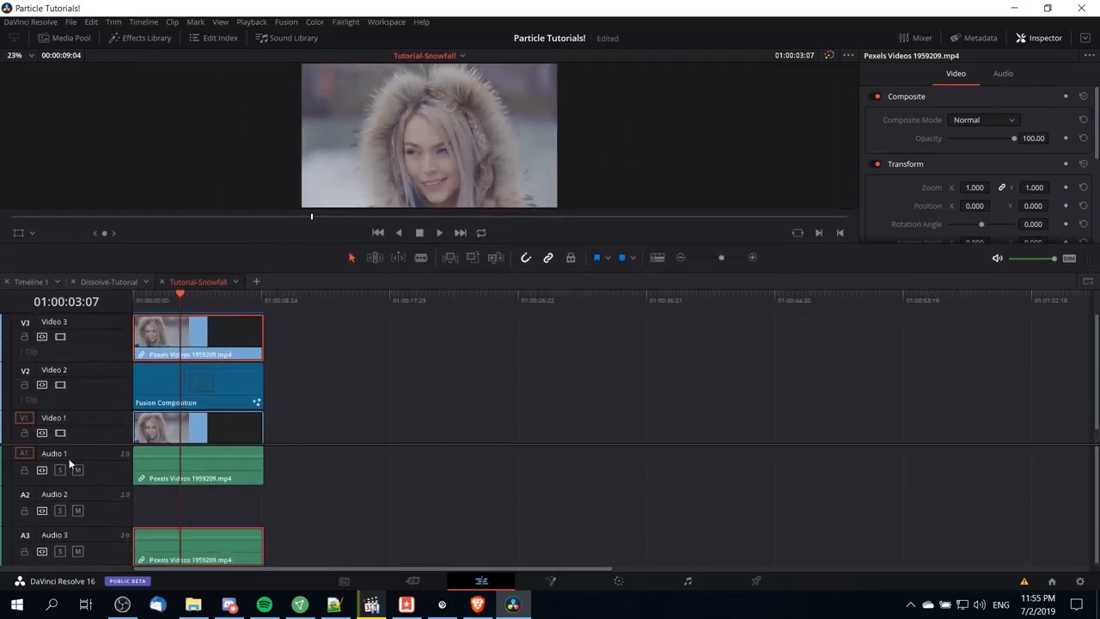
left_click_drag(80, 444, 76, 541)
left_click(210, 468)
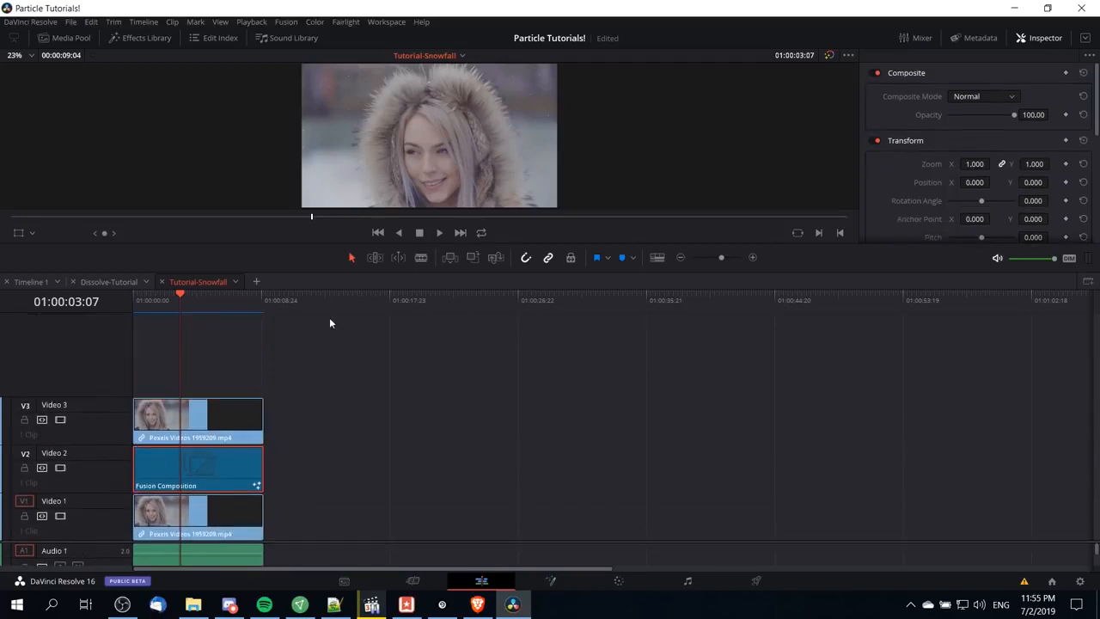
left_click(310, 303)
key("ctrl+v")
left_click_drag(361, 464, 172, 364)
left_click_drag(181, 307, 122, 302)
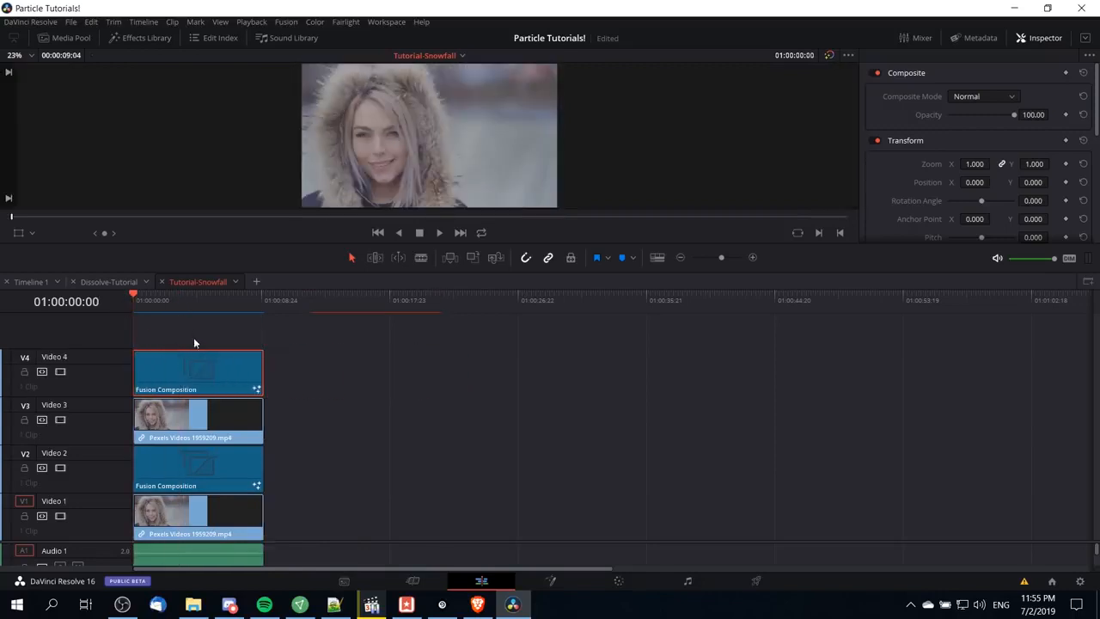
Review the layer order by selecting the clips on Video 1 through Video 4 in turn
left_click(158, 357)
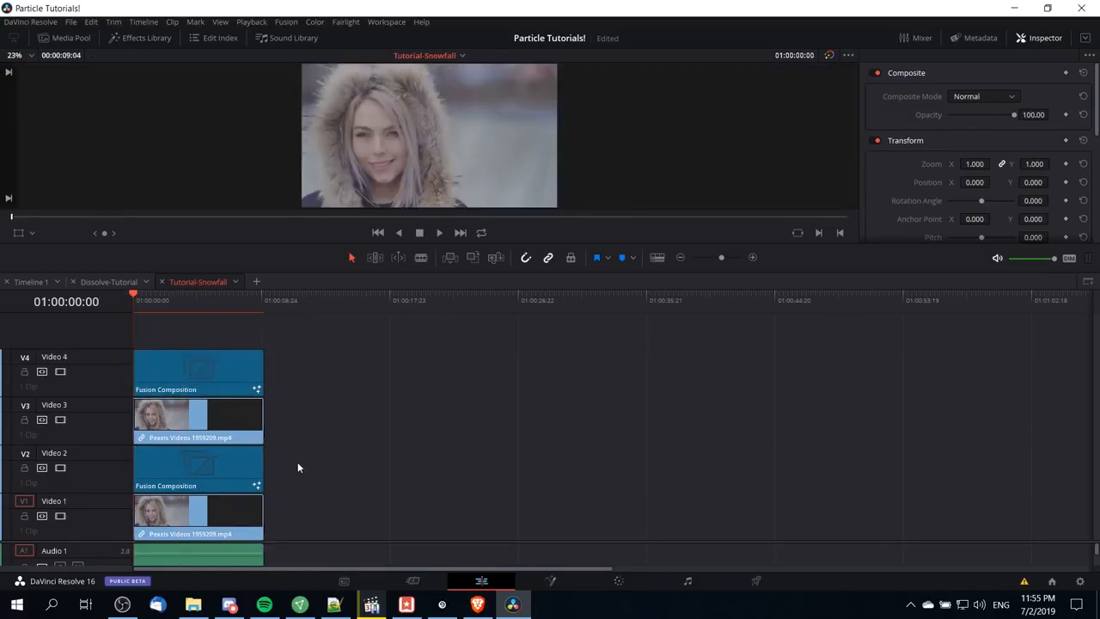
left_click(190, 519)
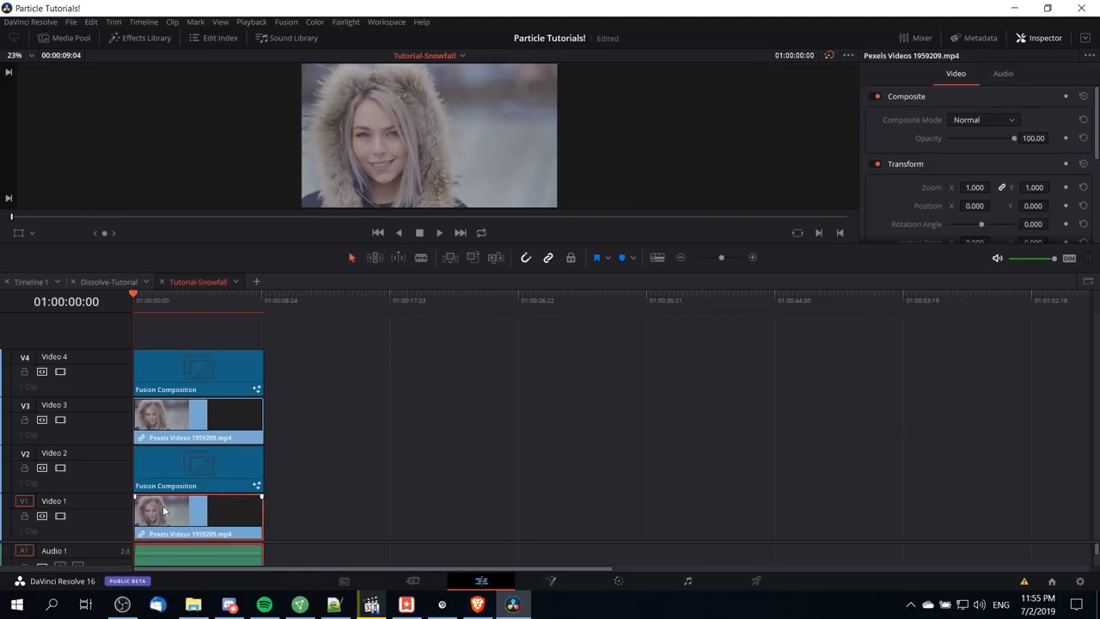
left_click(186, 470)
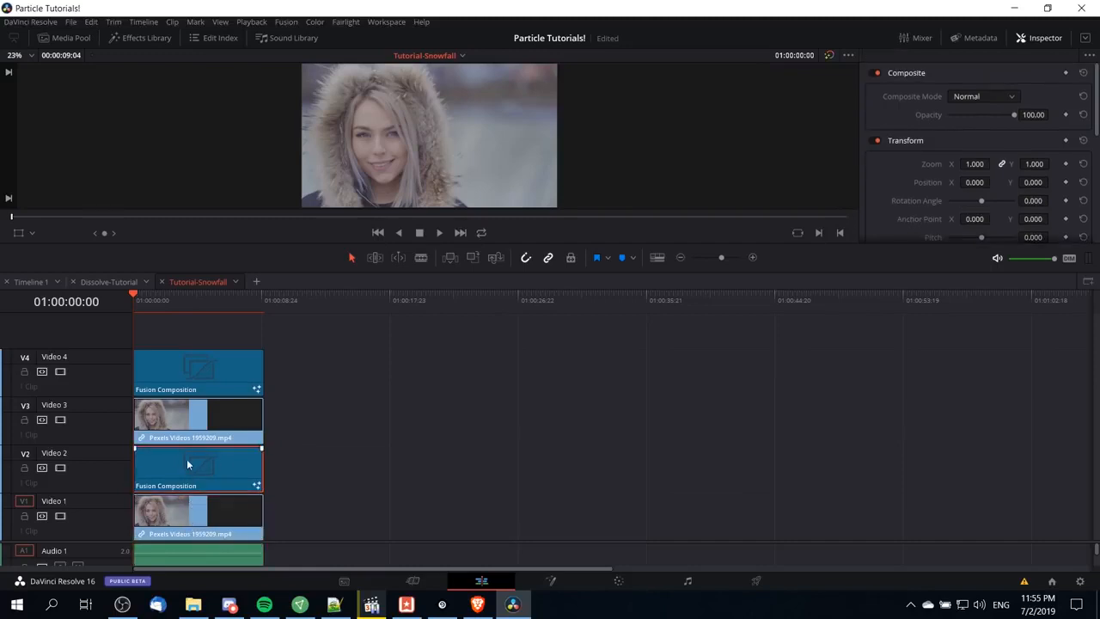
left_click(174, 433)
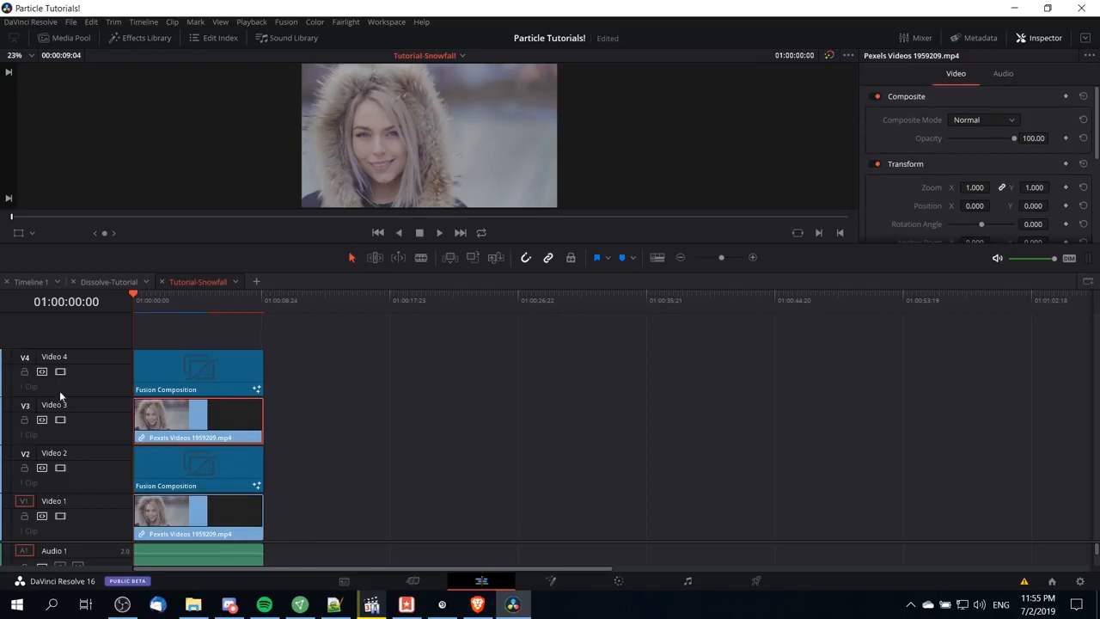
left_click(194, 362)
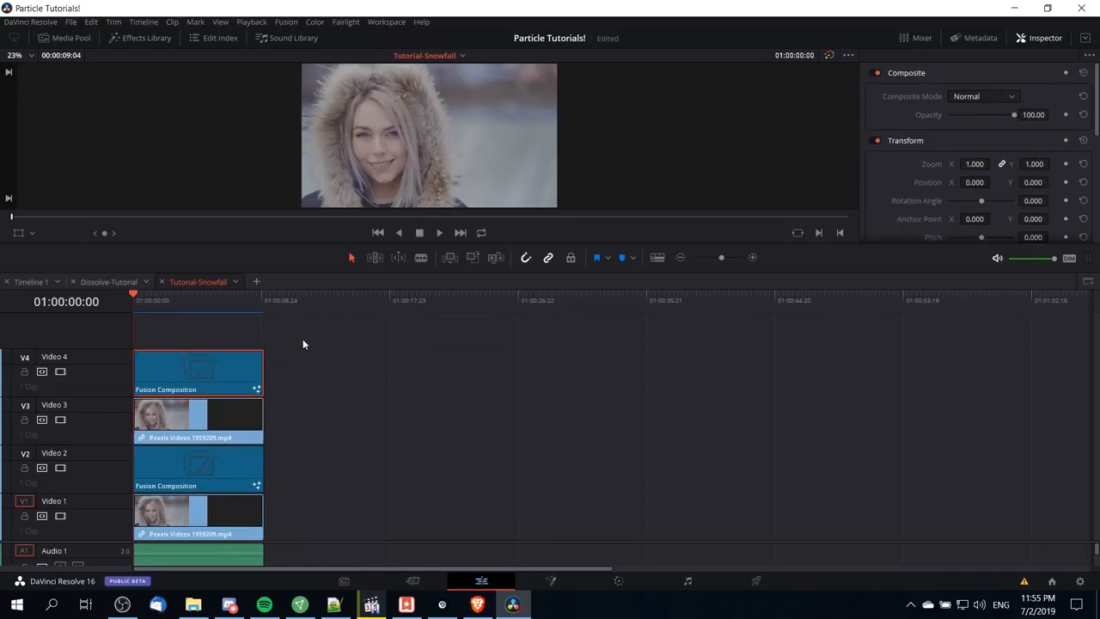
Open the Video 4 composition in Fusion and set pEmitter1's particle style to Brush using the flake_3_d brush
left_click(552, 581)
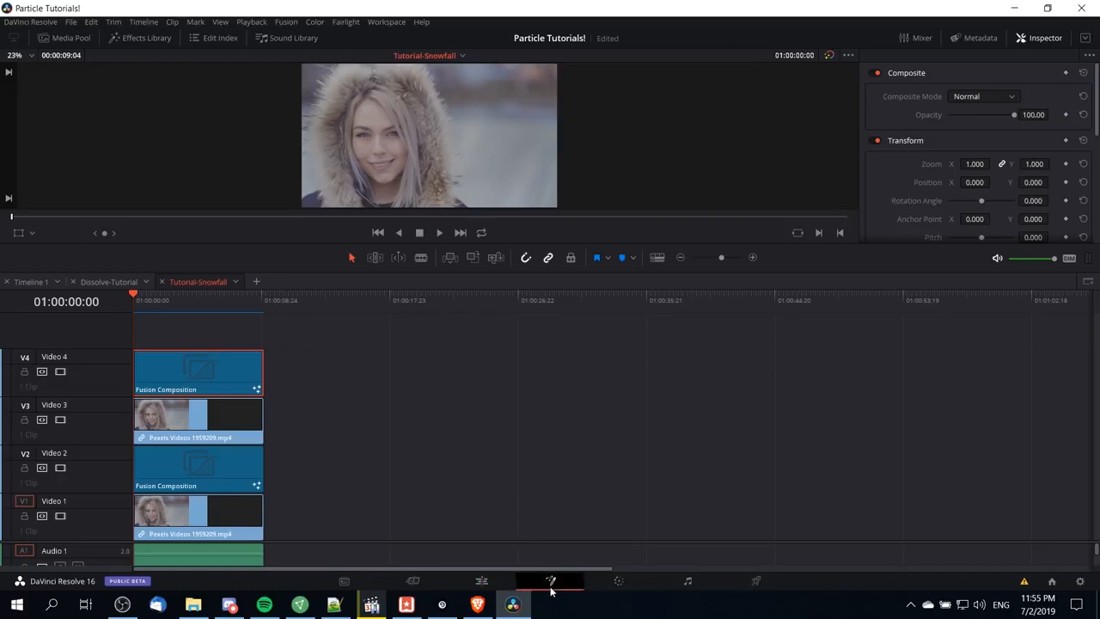
left_click(206, 38)
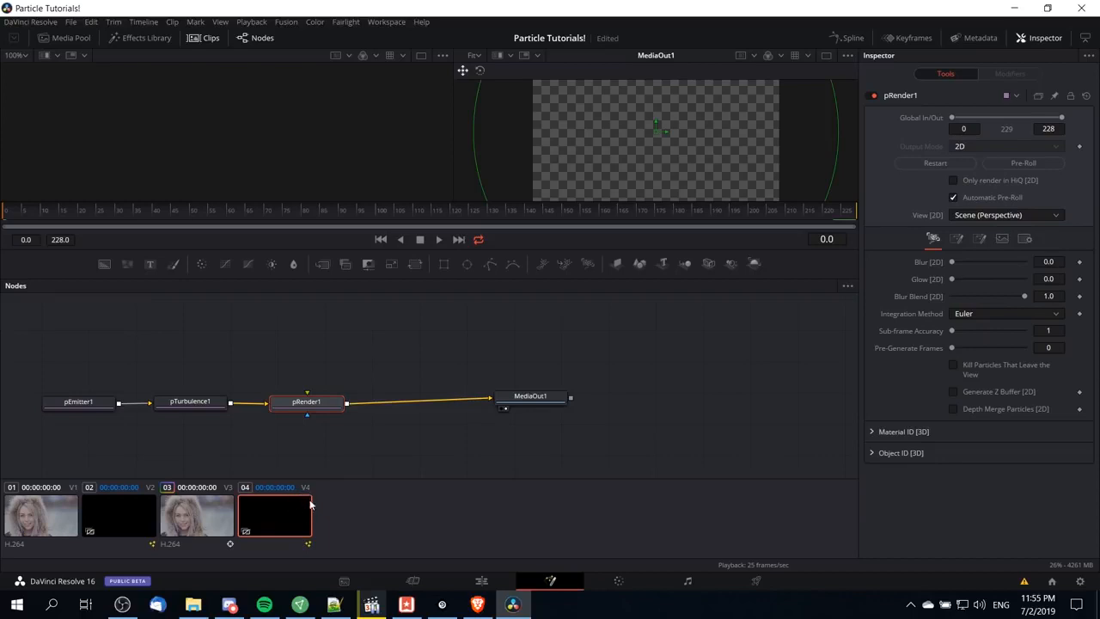
left_click(198, 406)
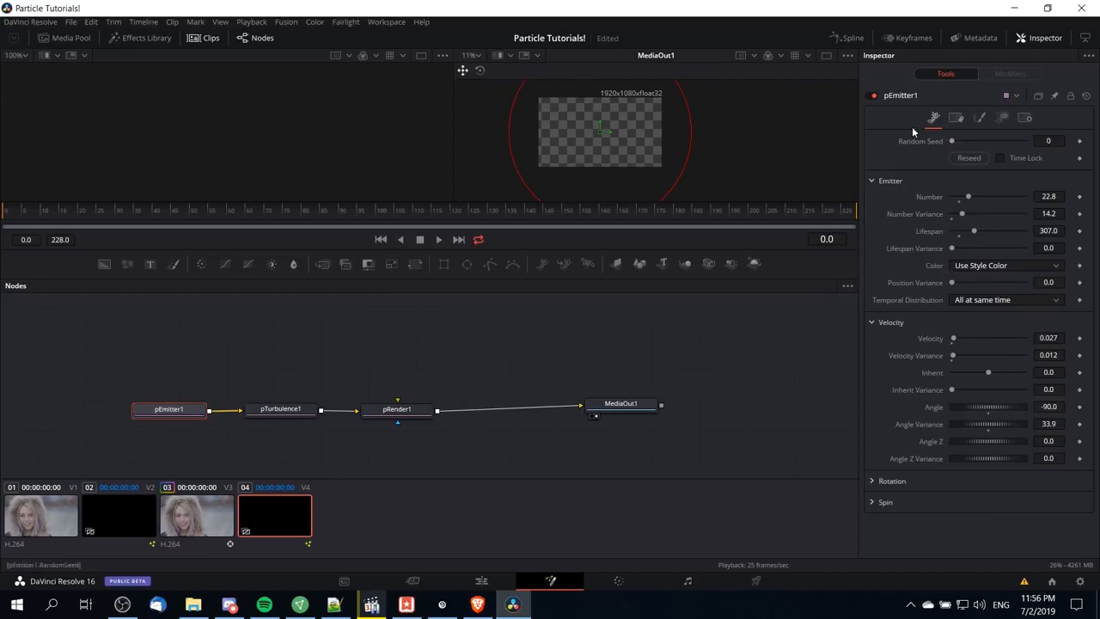
left_click(981, 119)
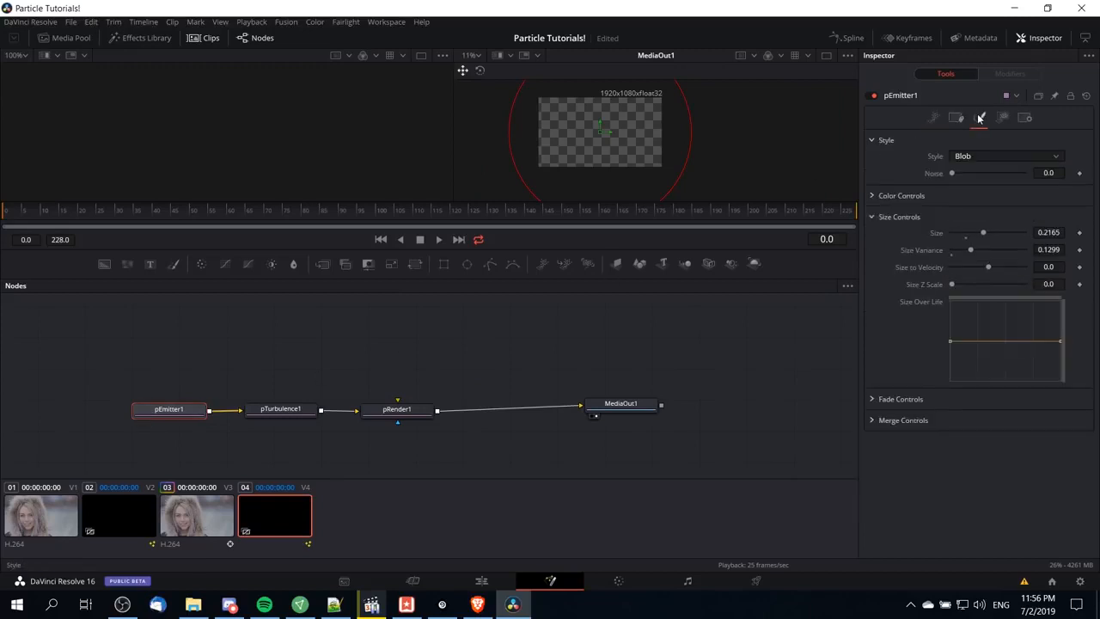
left_click(966, 158)
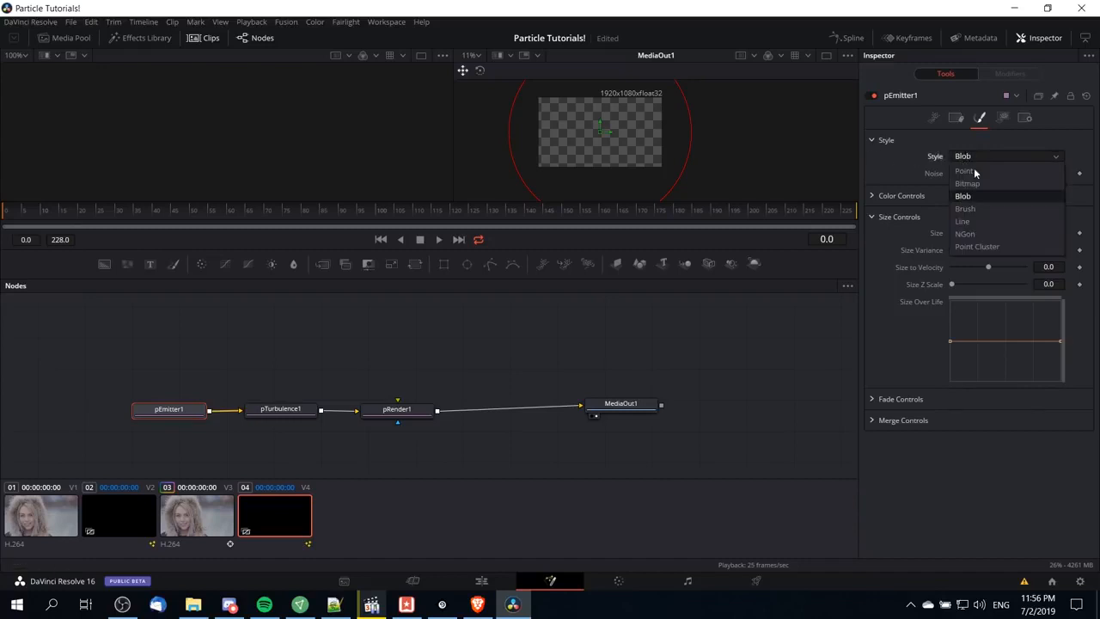
left_click(976, 209)
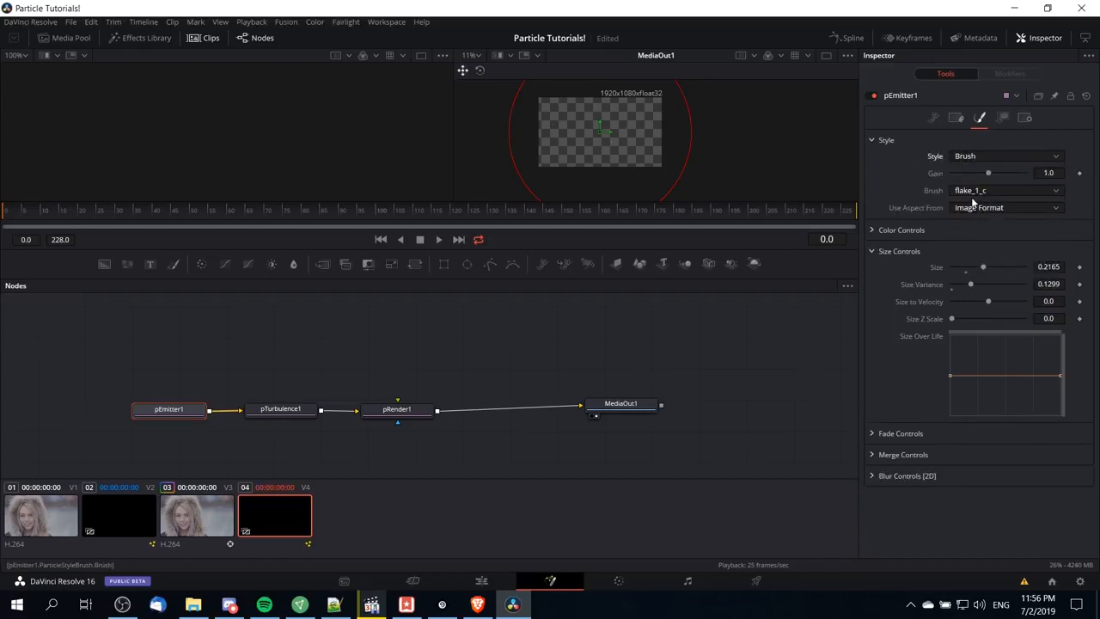
left_click(959, 190)
scroll(980, 297, "down", 2)
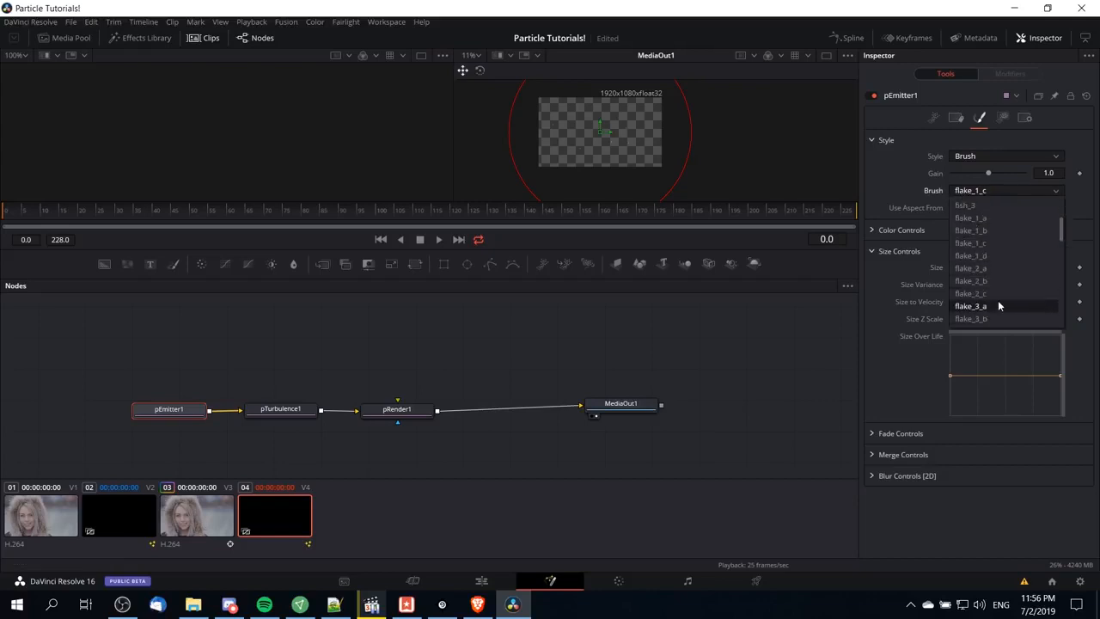
scroll(998, 306, "down", 2)
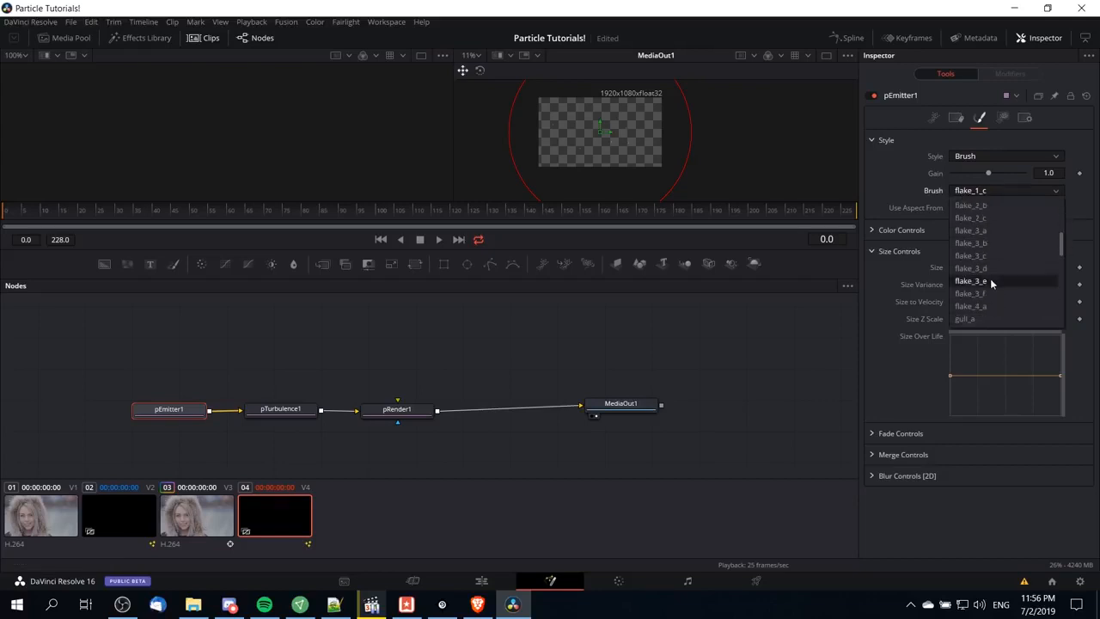
left_click(990, 270)
Set pEmitter1's particle Size to 0.3264 and Size Variance to 0.2165
scroll(653, 198, "up", 2)
scroll(653, 200, "down", 5)
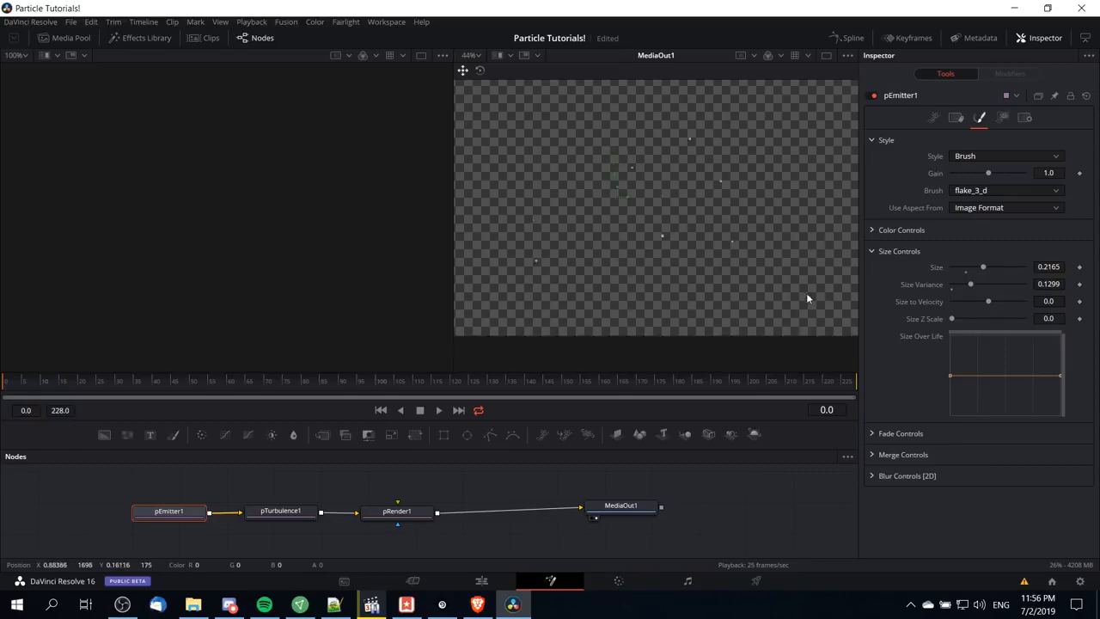
scroll(806, 292, "down", 4)
mouse_move(987, 270)
left_mouse_down()
mouse_move(1022, 274)
mouse_move(1008, 265)
left_mouse_up()
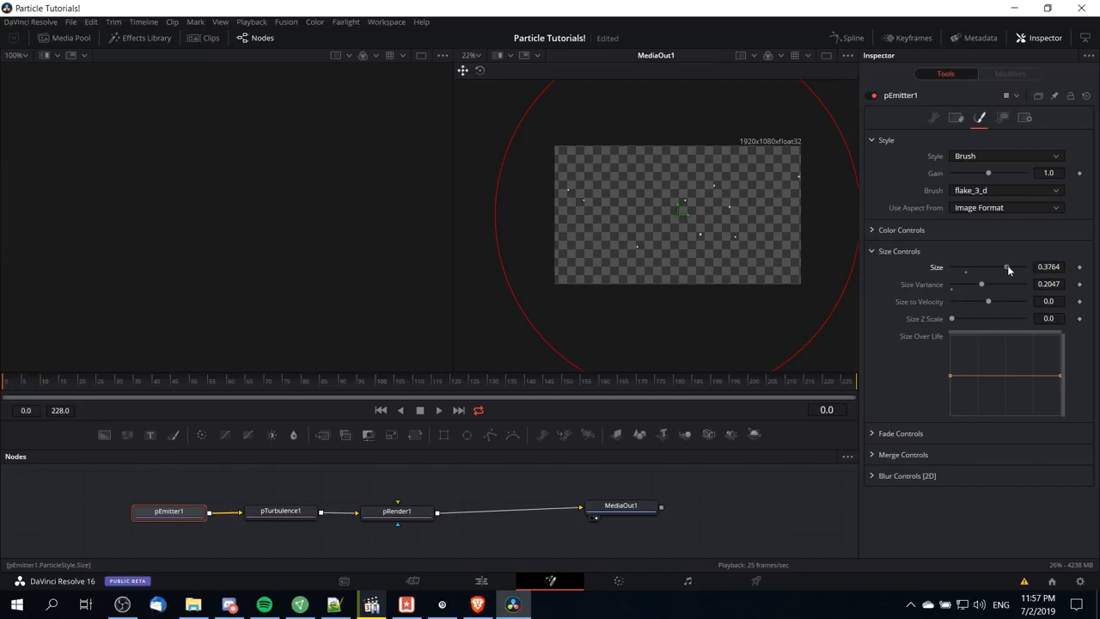
left_click_drag(982, 285, 985, 289)
Check the snow at the first frames and set pRender1's Pre-Generate Frames to 23
mouse_move(8, 387)
left_mouse_down()
mouse_move(83, 379)
mouse_move(3, 387)
left_mouse_up()
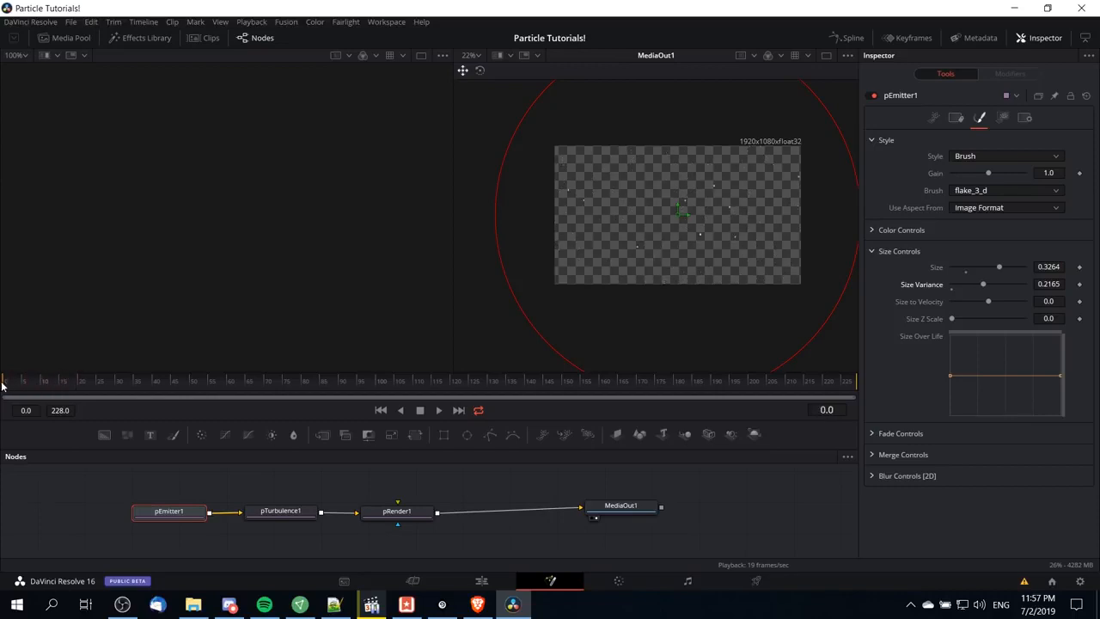
left_click(398, 516)
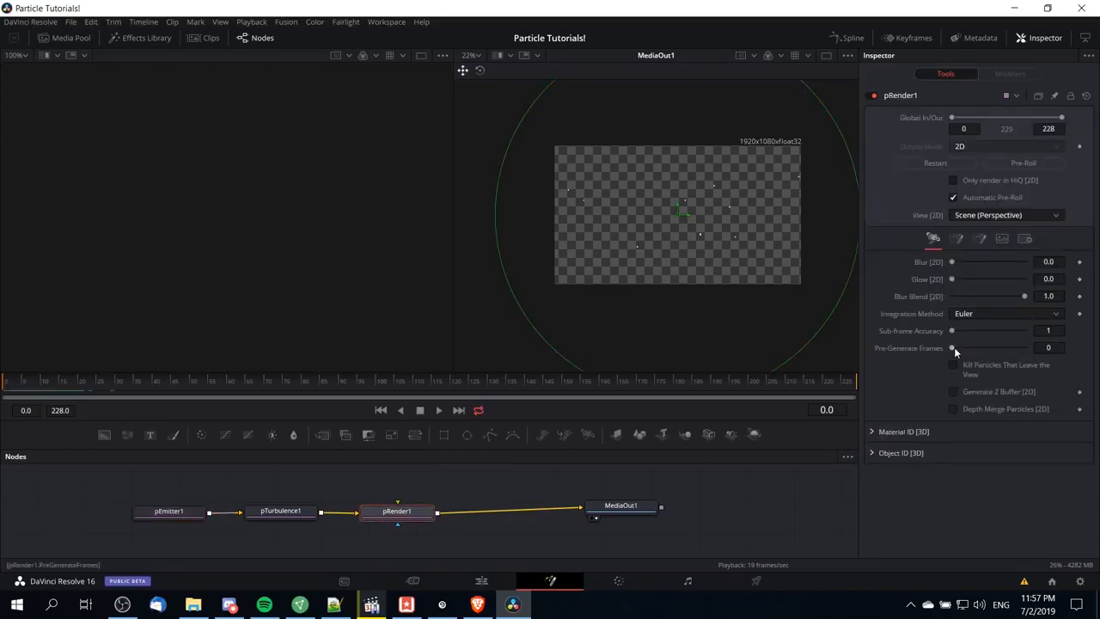
left_click_drag(953, 347, 968, 349)
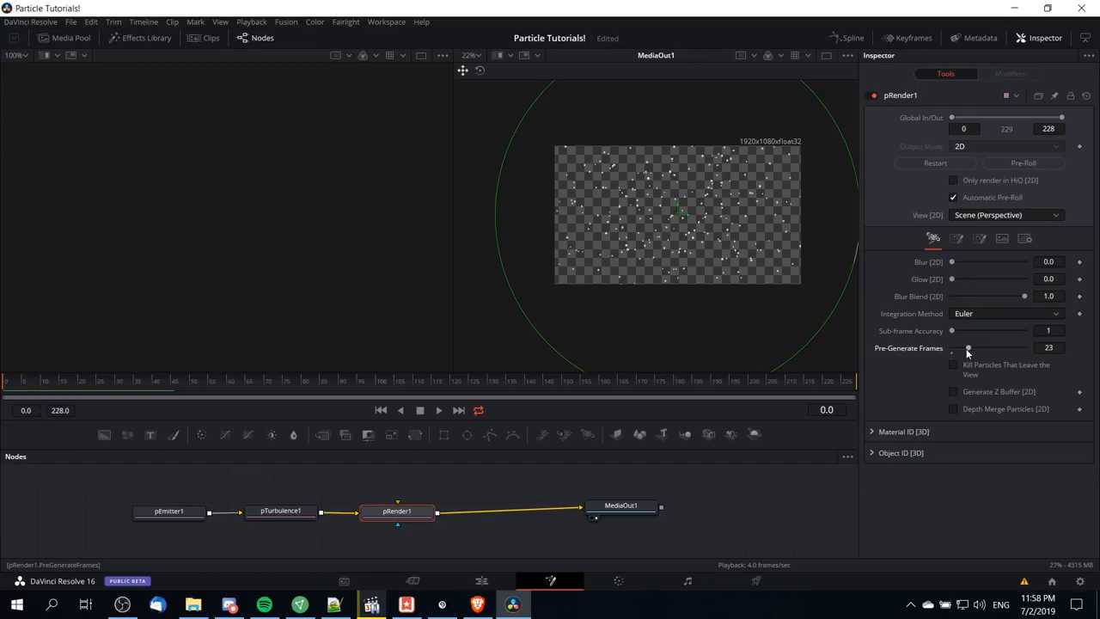
Reduce pEmitter1's Number to 3.9 and Number Variance to 1.3, and play the composition to judge the snow density
left_click(140, 514)
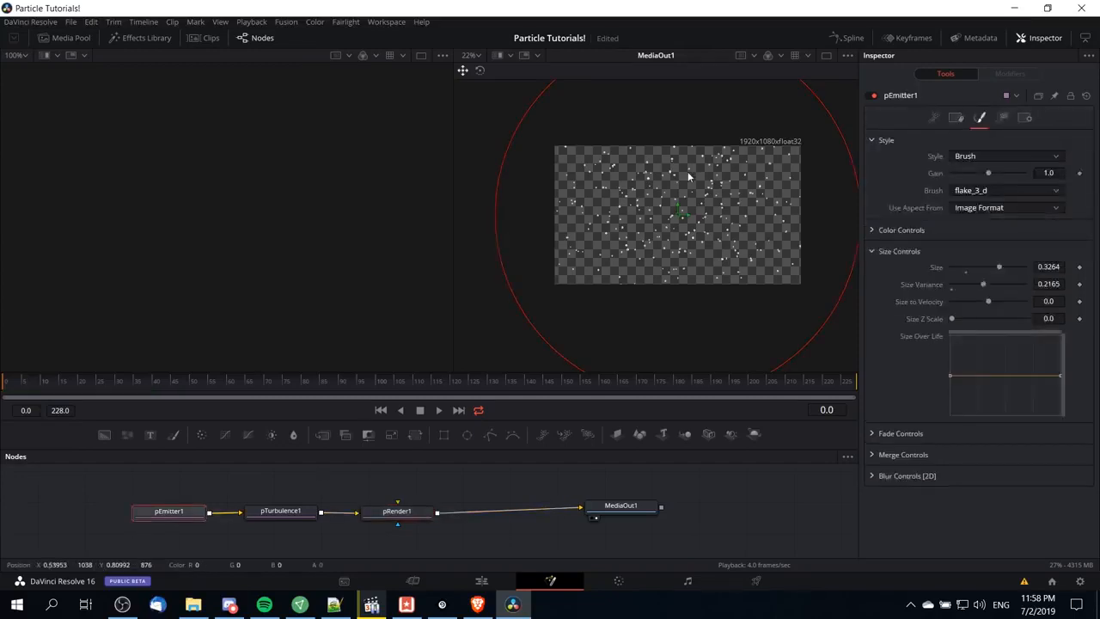
left_click(938, 115)
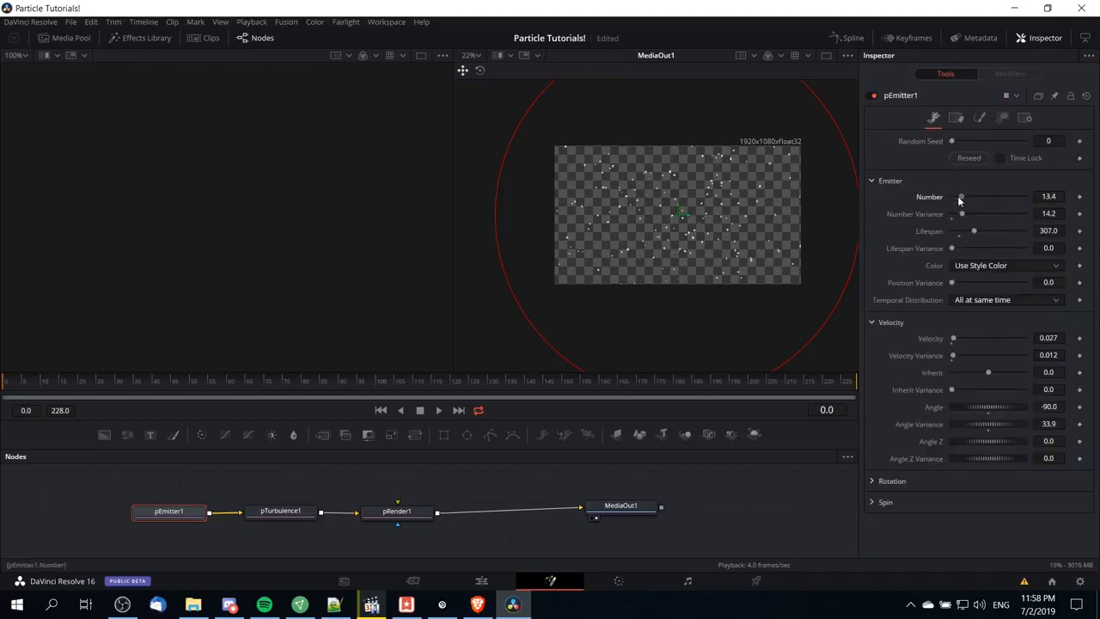
left_click(959, 198)
mouse_move(963, 214)
left_mouse_down()
mouse_move(954, 220)
mouse_move(953, 201)
mouse_move(952, 218)
left_mouse_up()
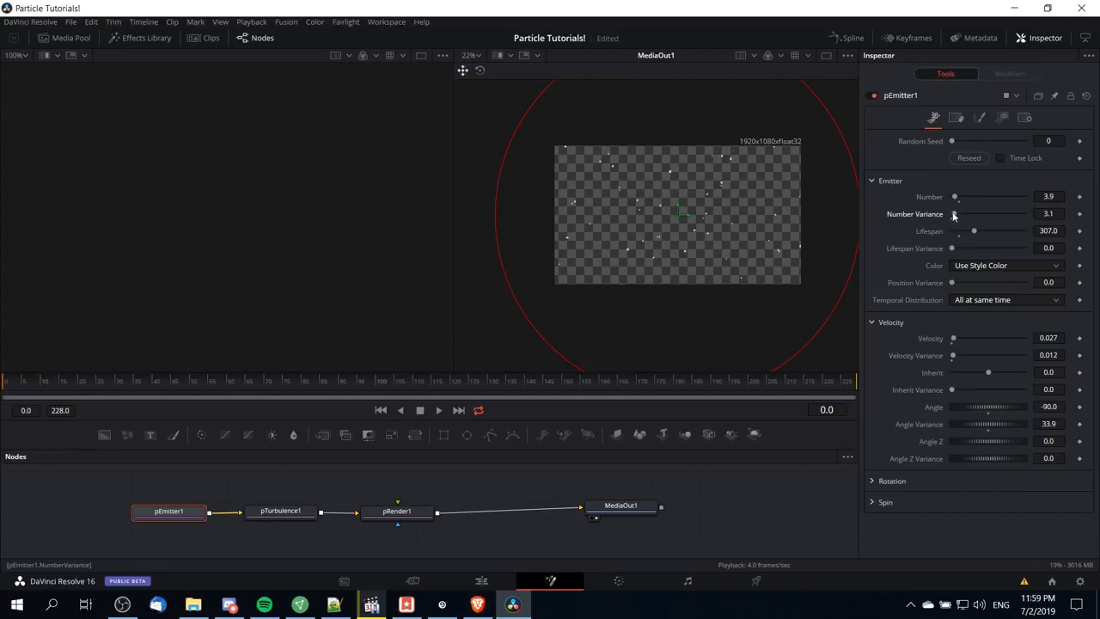
left_click_drag(1049, 214, 1034, 214)
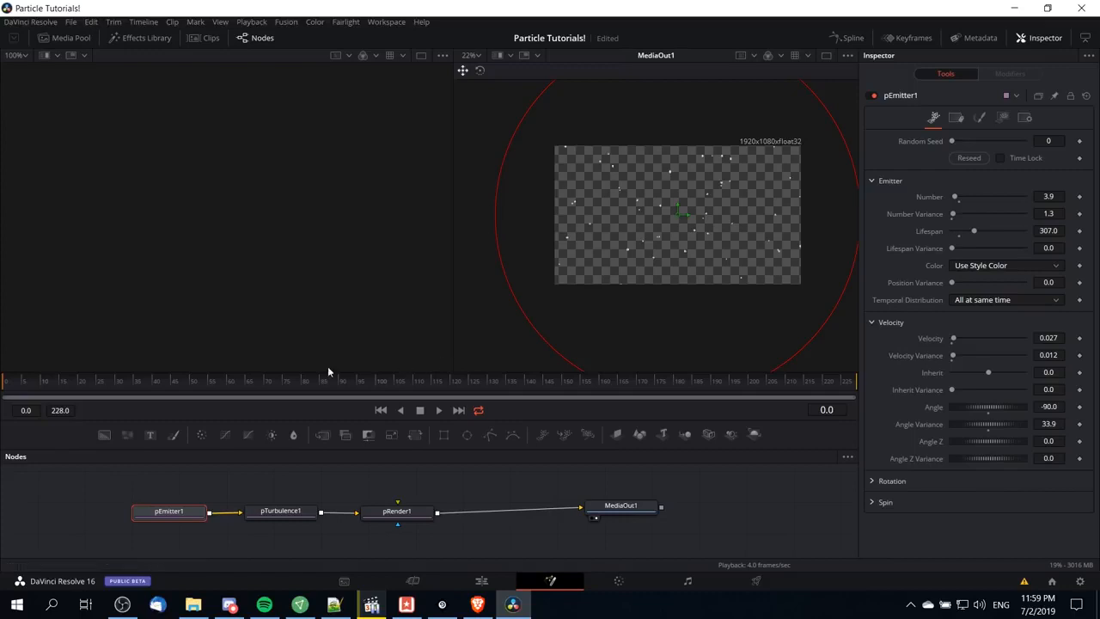
key("space")
key("space")
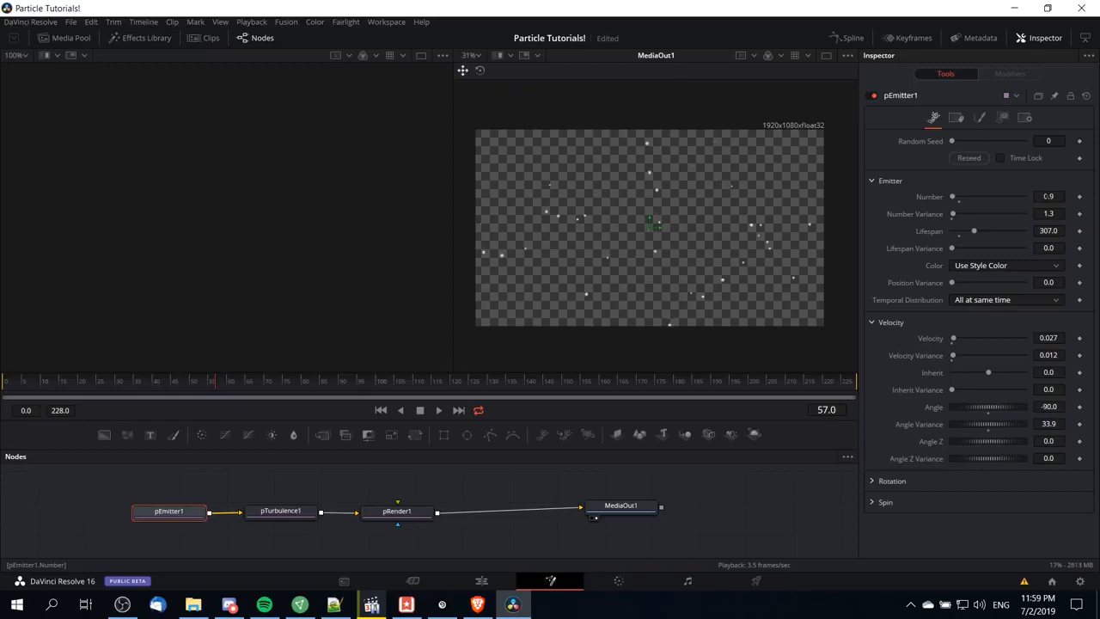
Thin out the foreground snow by setting pEmitter1's Number to 0.6 and Number Variance to 0.2, checking it at several frames
left_click_drag(1052, 213, 1047, 214)
left_click_drag(188, 397, 416, 380)
left_click_drag(505, 381, 637, 380)
double_click(1049, 197)
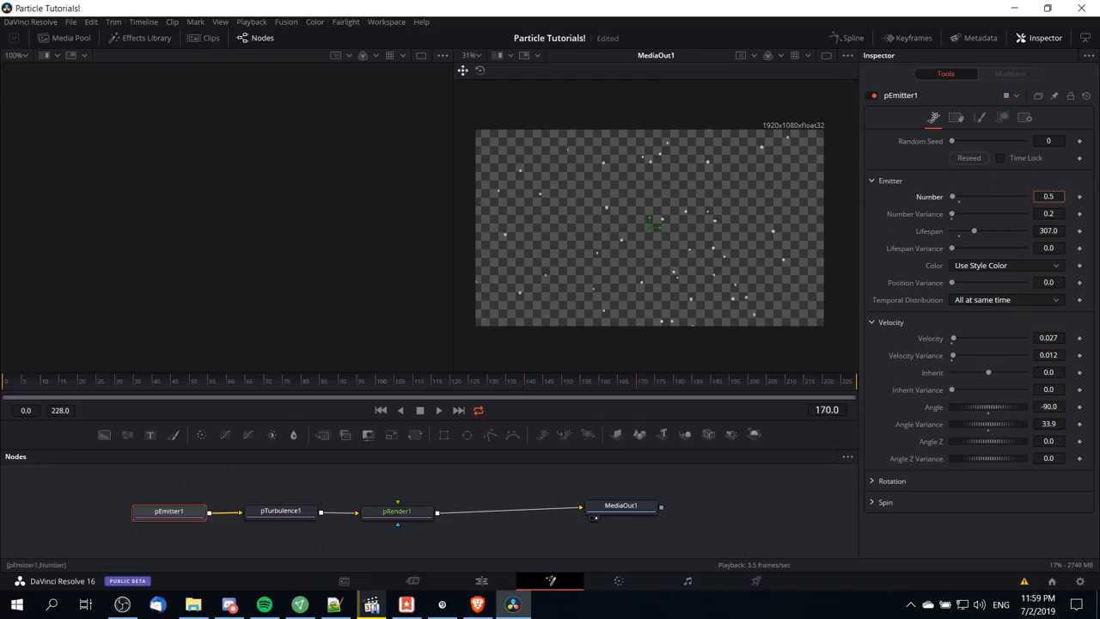
type("0.6")
key("Tab")
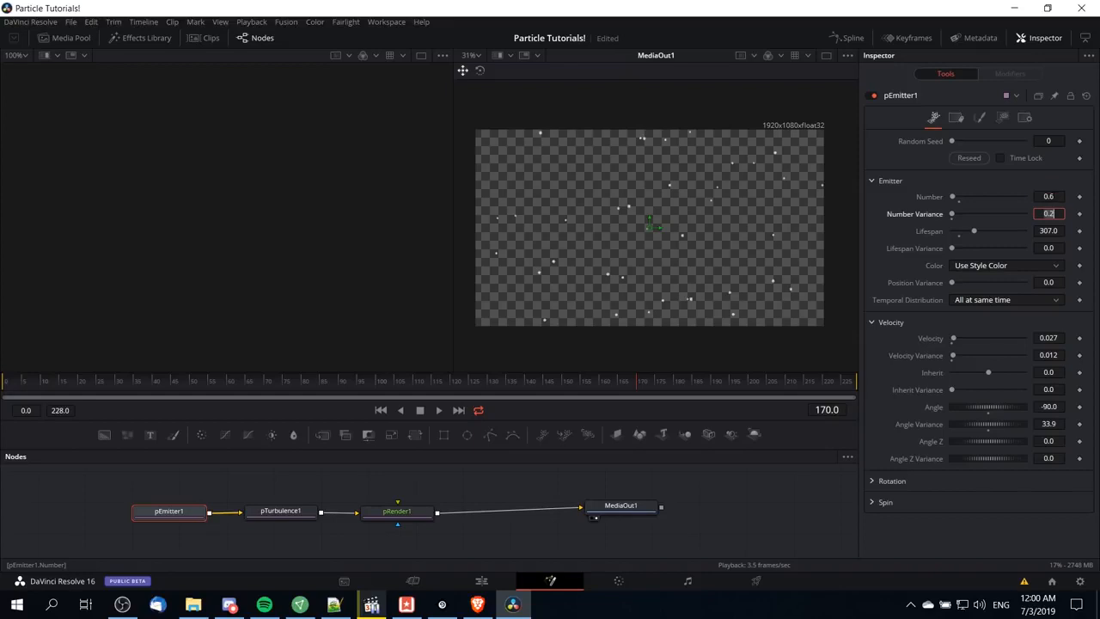
left_click(971, 176)
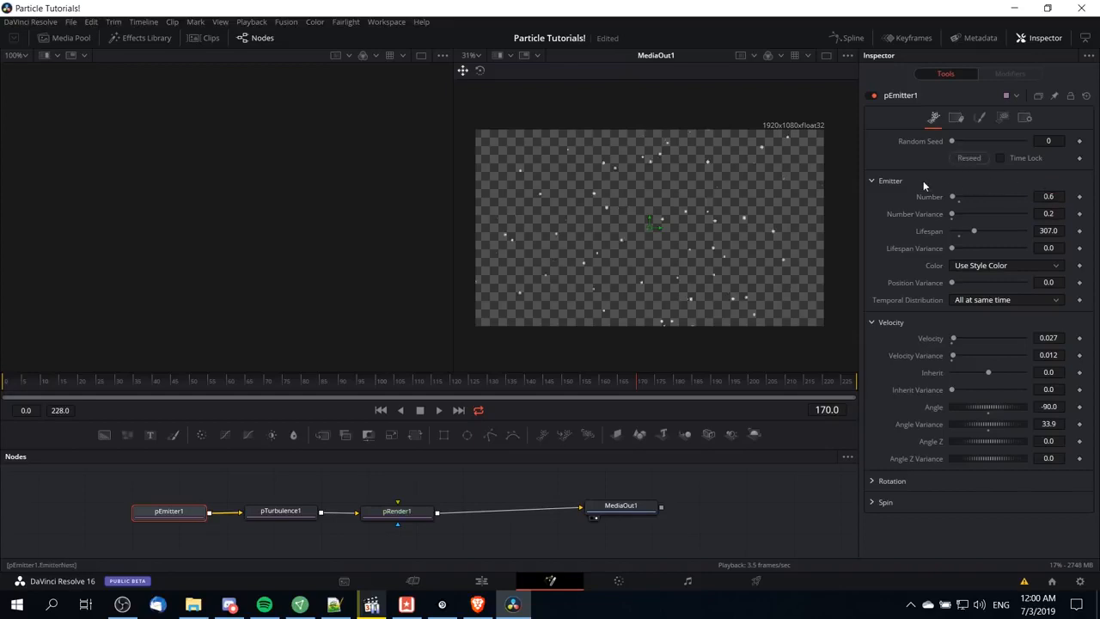
Switch to the Video 2 composition and set its pRender1 Pre-Generate Frames to 23
left_click(396, 511)
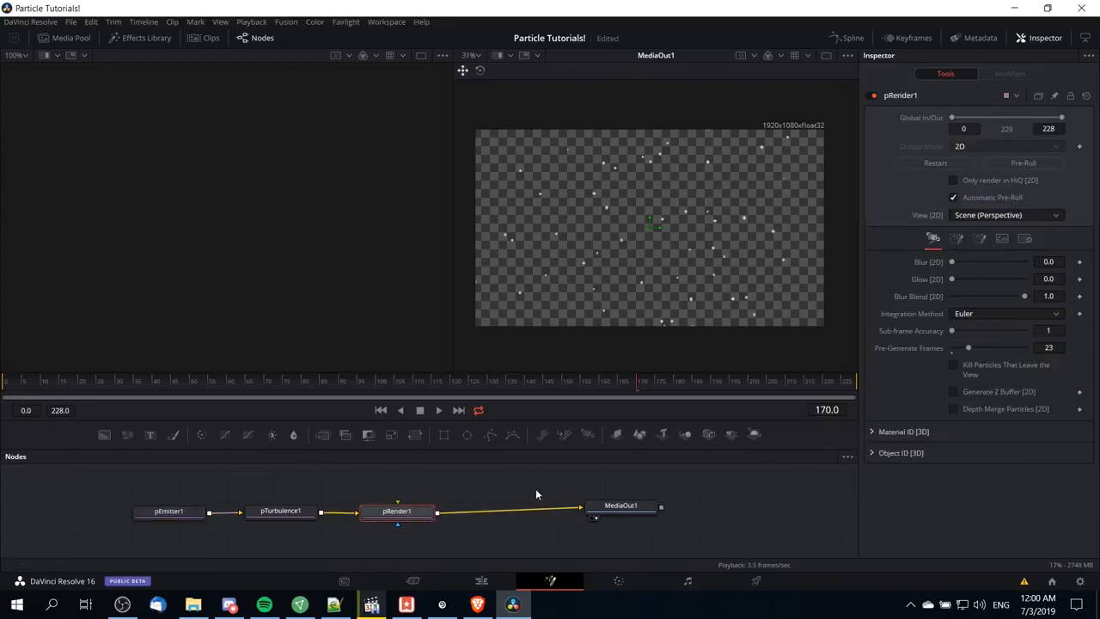
left_click(194, 38)
left_click(120, 511)
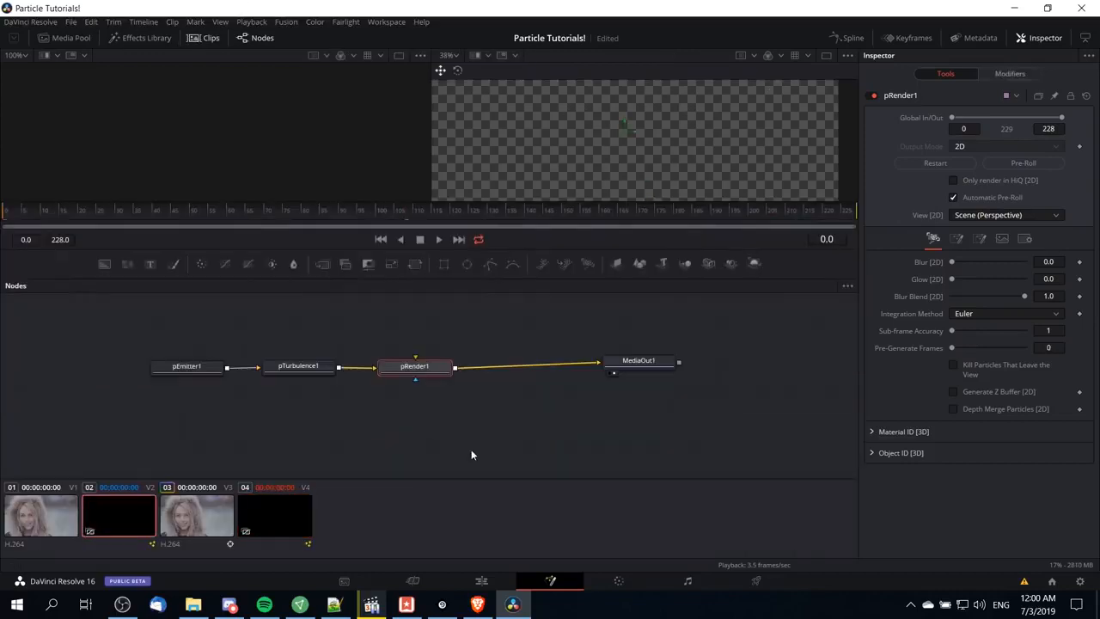
left_click(955, 348)
left_click_drag(956, 348, 970, 349)
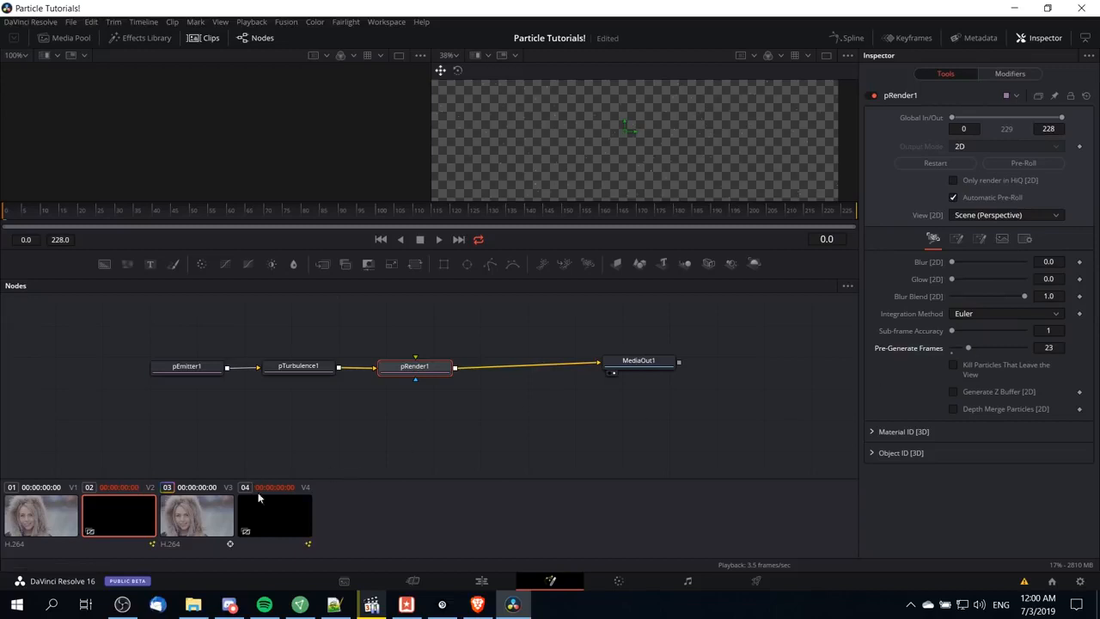
Increase the Velocity of pEmitter1 in the Video 4 composition to 0.044
left_click(196, 38)
left_click(169, 380)
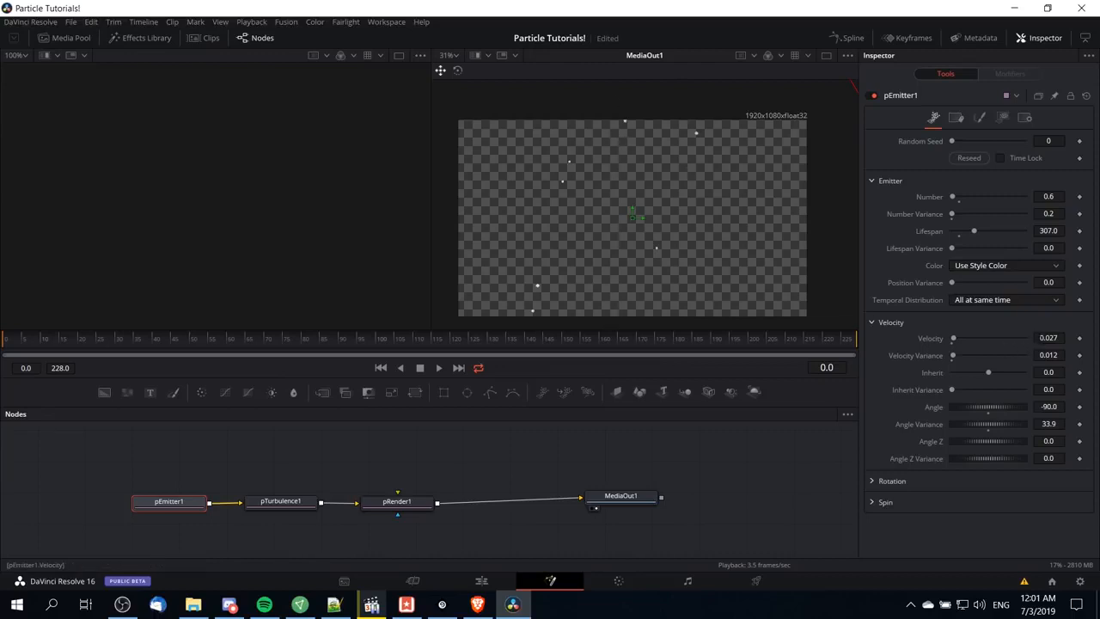
mouse_move(1039, 343)
left_mouse_down()
mouse_move(1046, 357)
mouse_move(1047, 342)
left_mouse_up()
Play the layered snowfall on the edit page and inspect another point in the clip
key("shift+4")
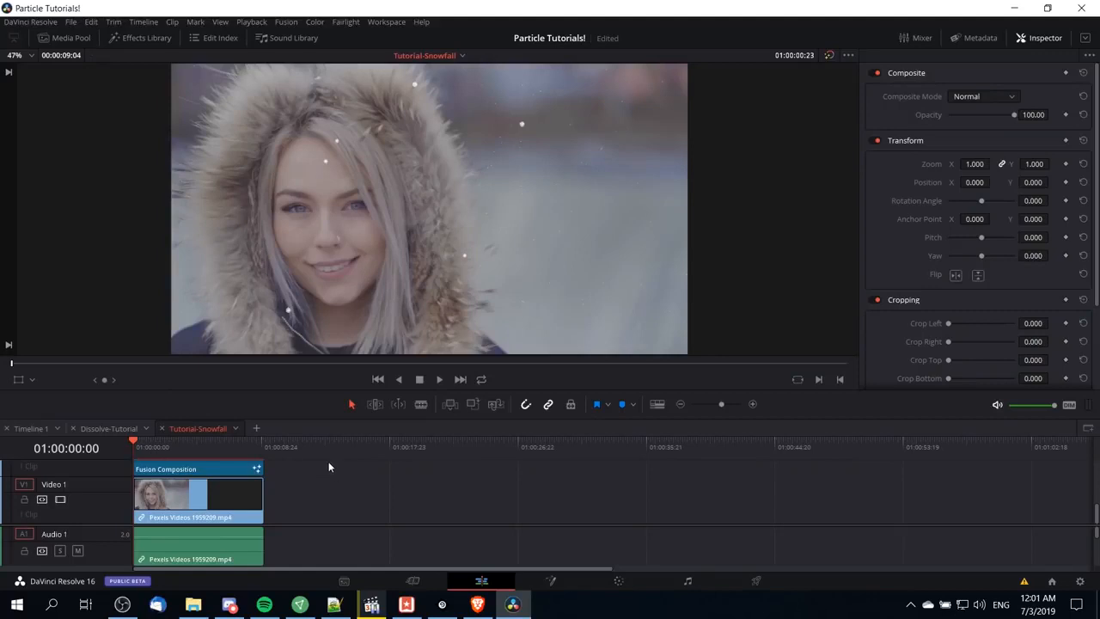
key("space")
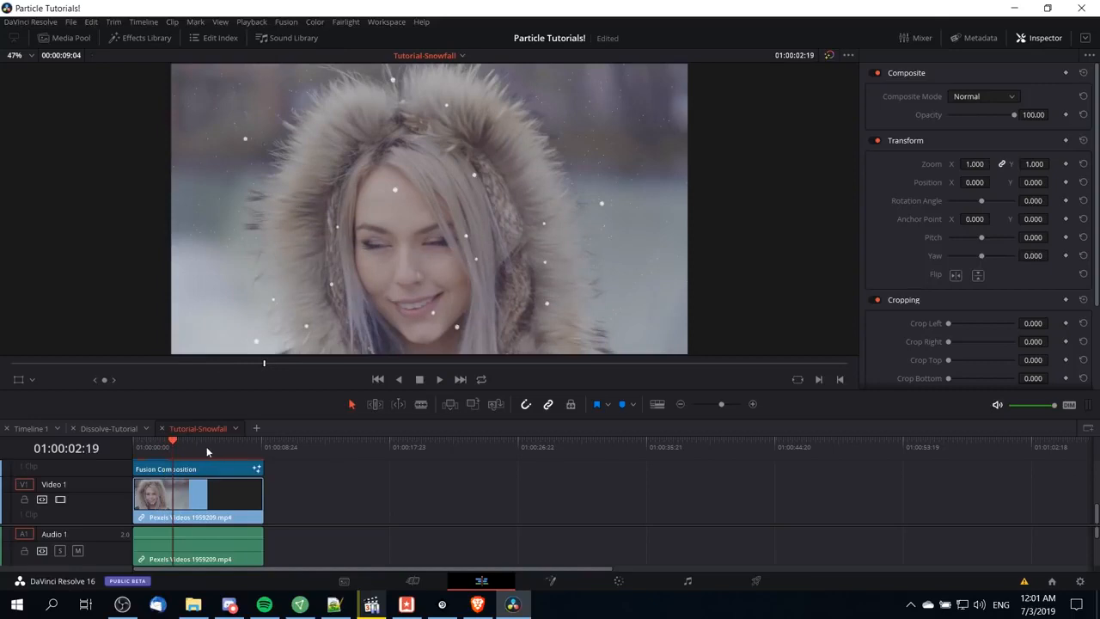
left_click(211, 445)
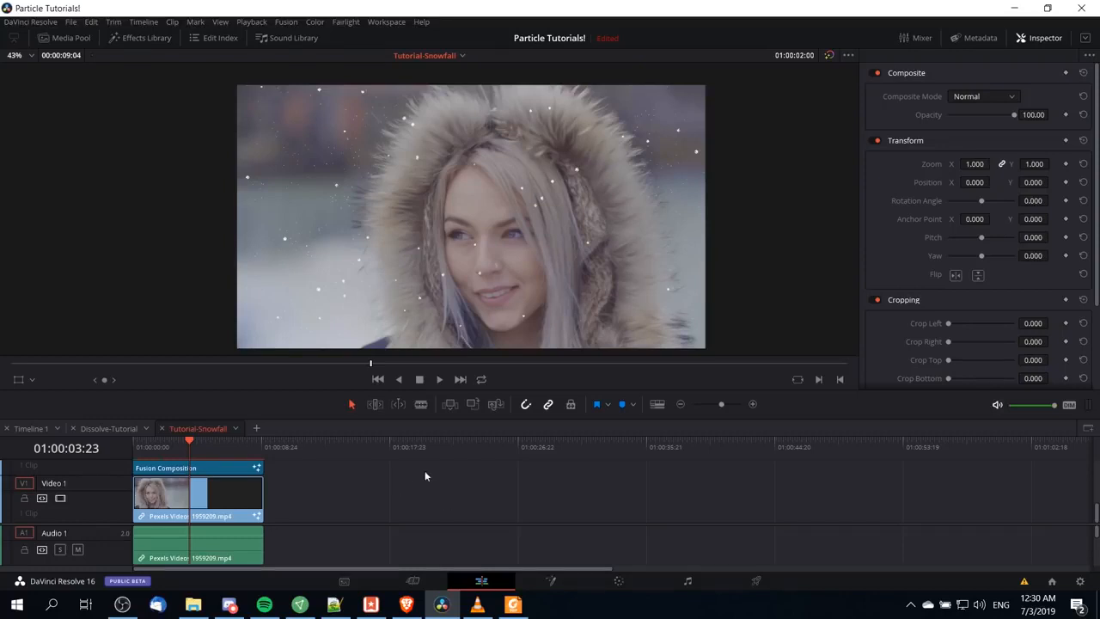
scroll(424, 475, "up", 1)
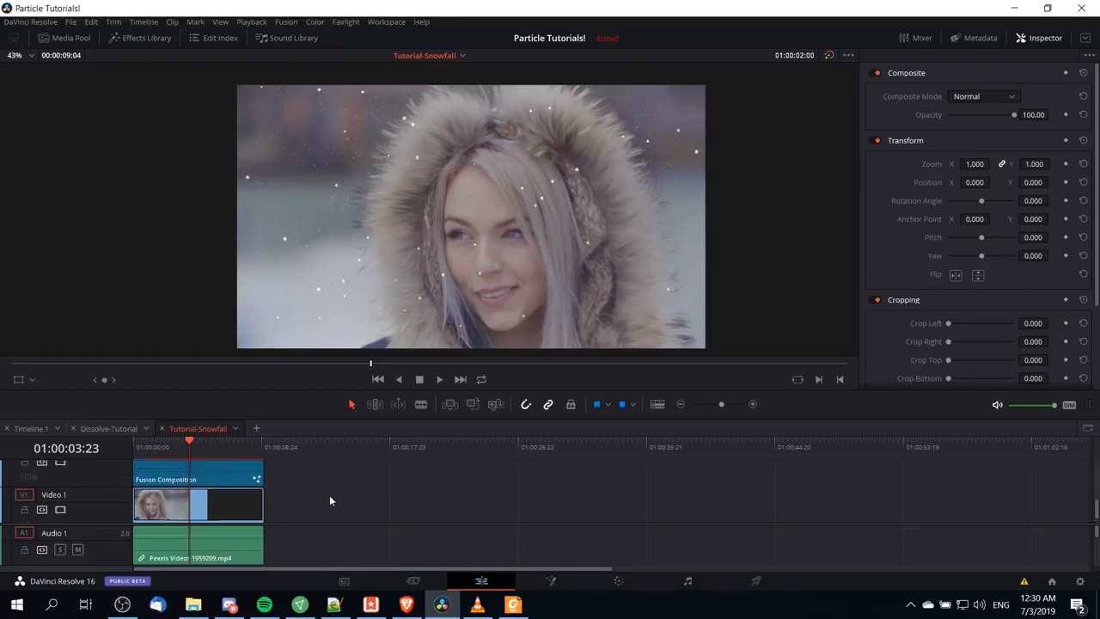
Set the Video 4 emitter's particle Size to 0.2165 and Size Variance to 0.2913, and scrub the result on the edit page
left_click(551, 581)
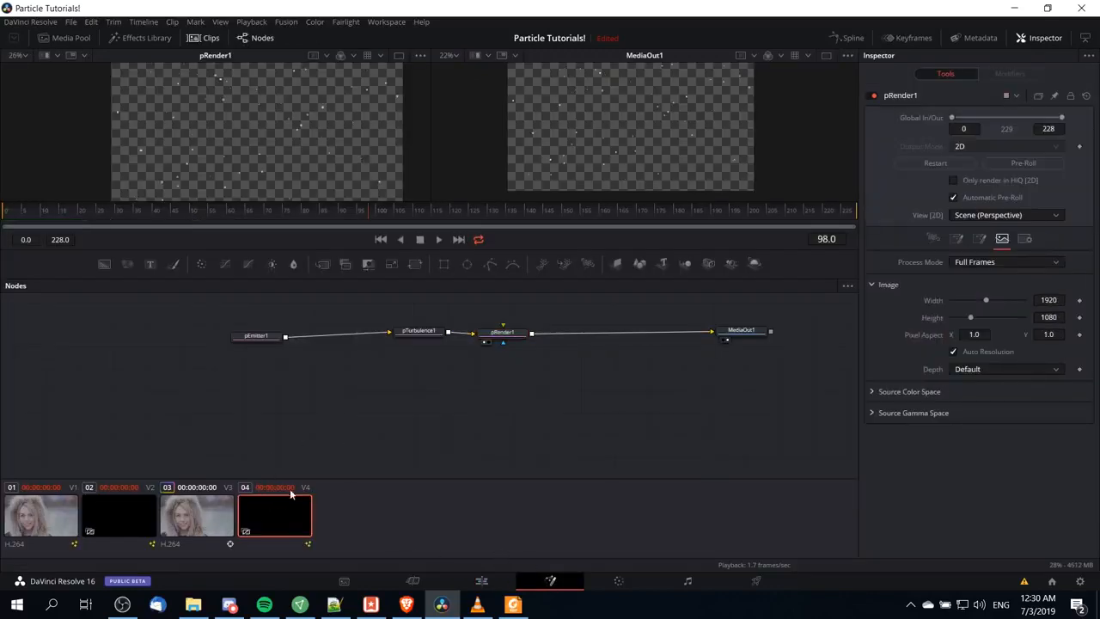
left_click(251, 337)
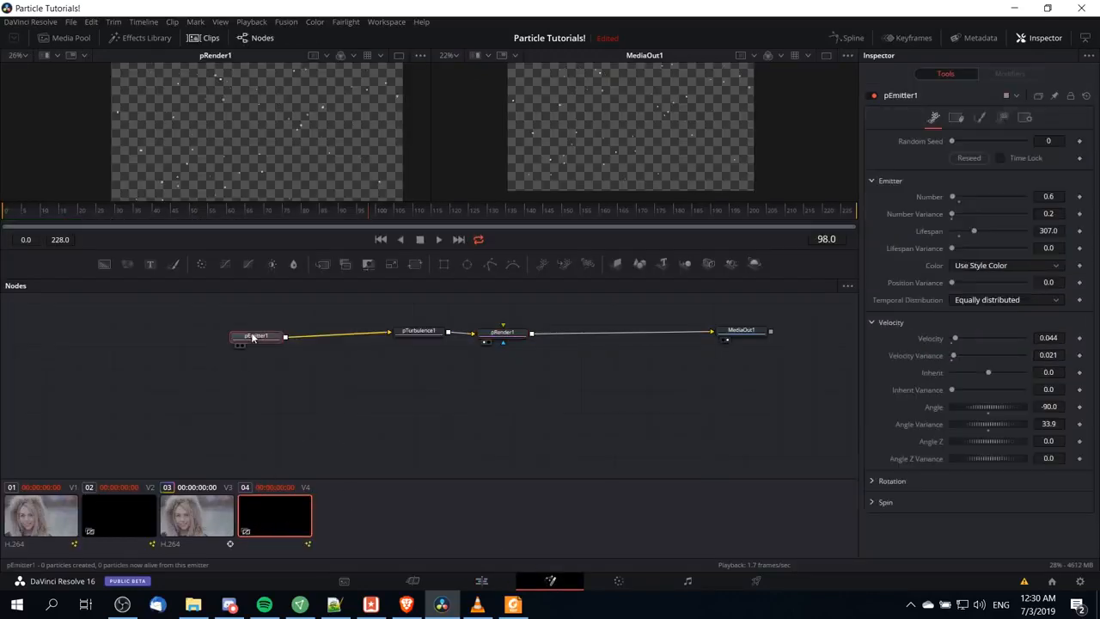
scroll(471, 386, "up", 1)
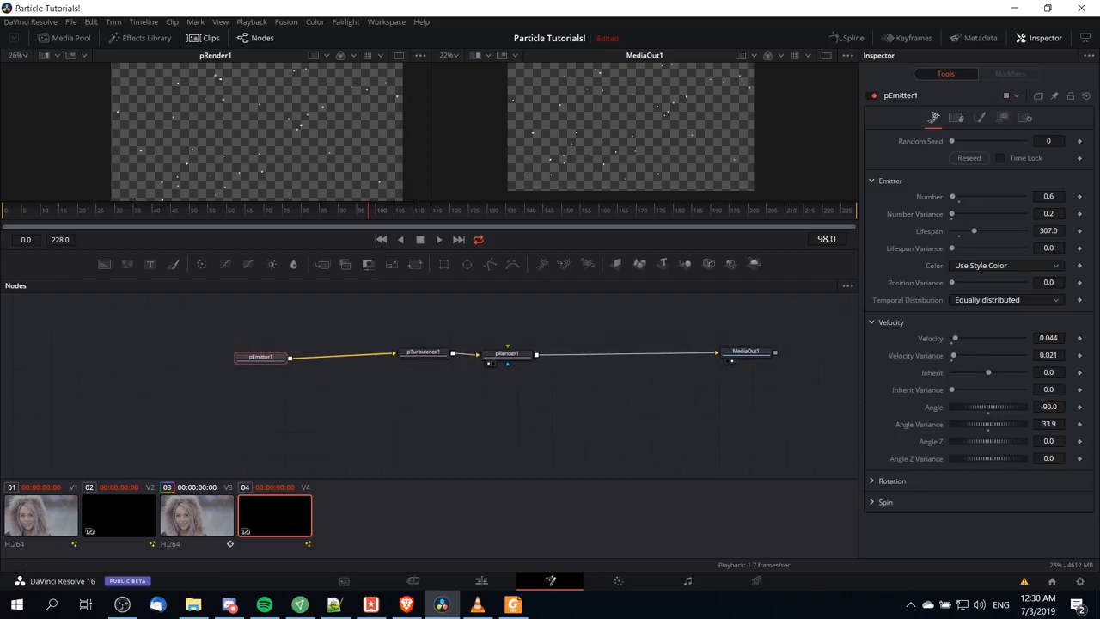
left_click(980, 117)
left_click_drag(983, 287, 993, 285)
left_click_drag(987, 268, 997, 290)
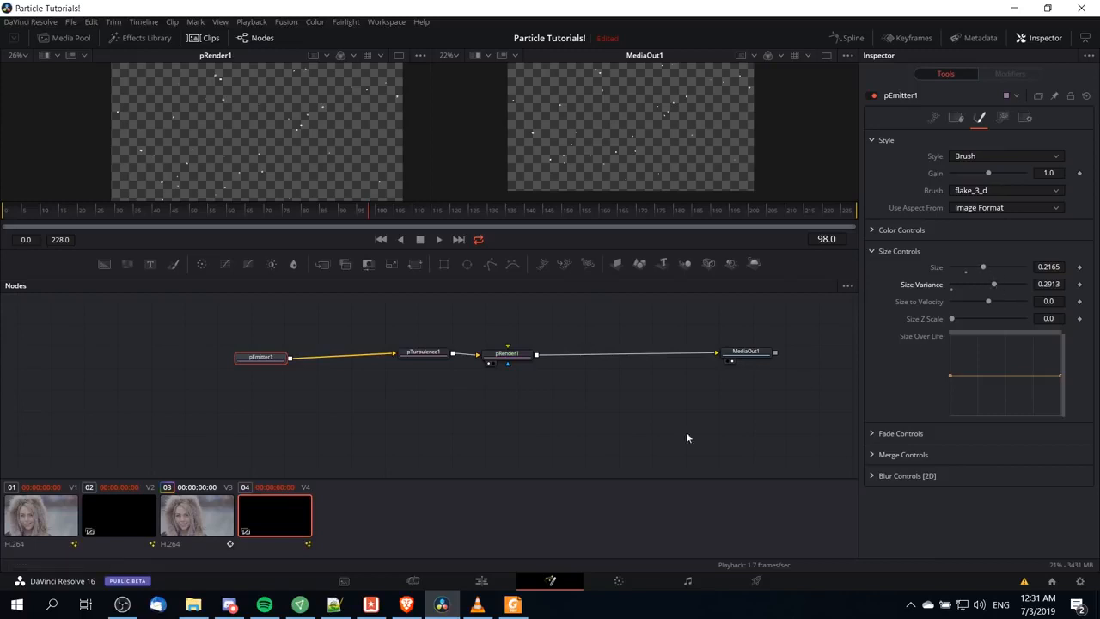
left_click(481, 581)
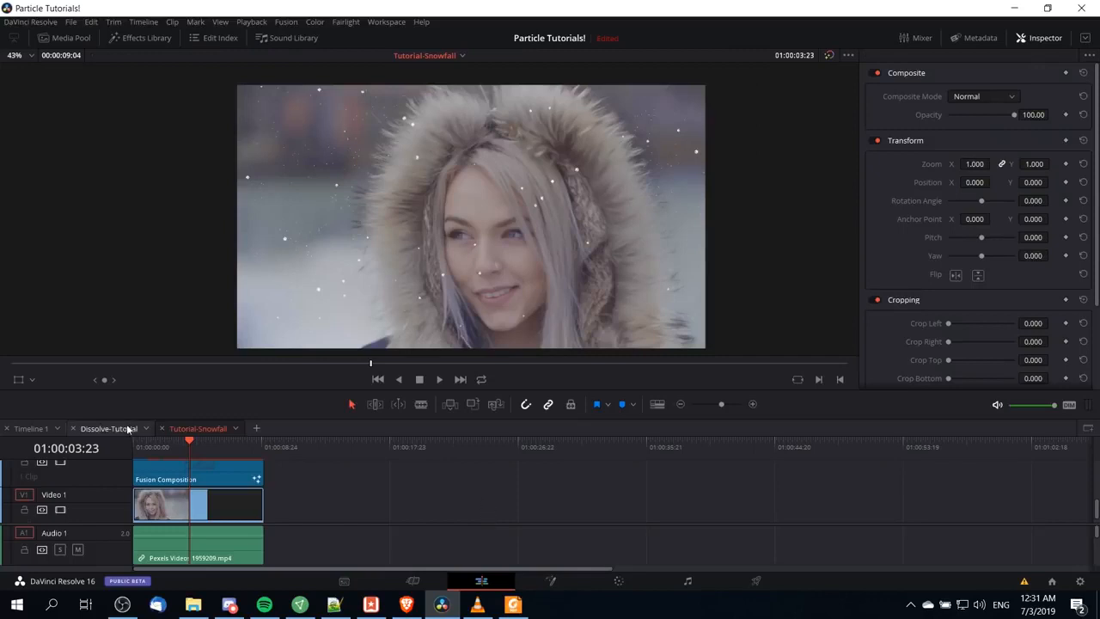
left_click_drag(163, 442, 173, 442)
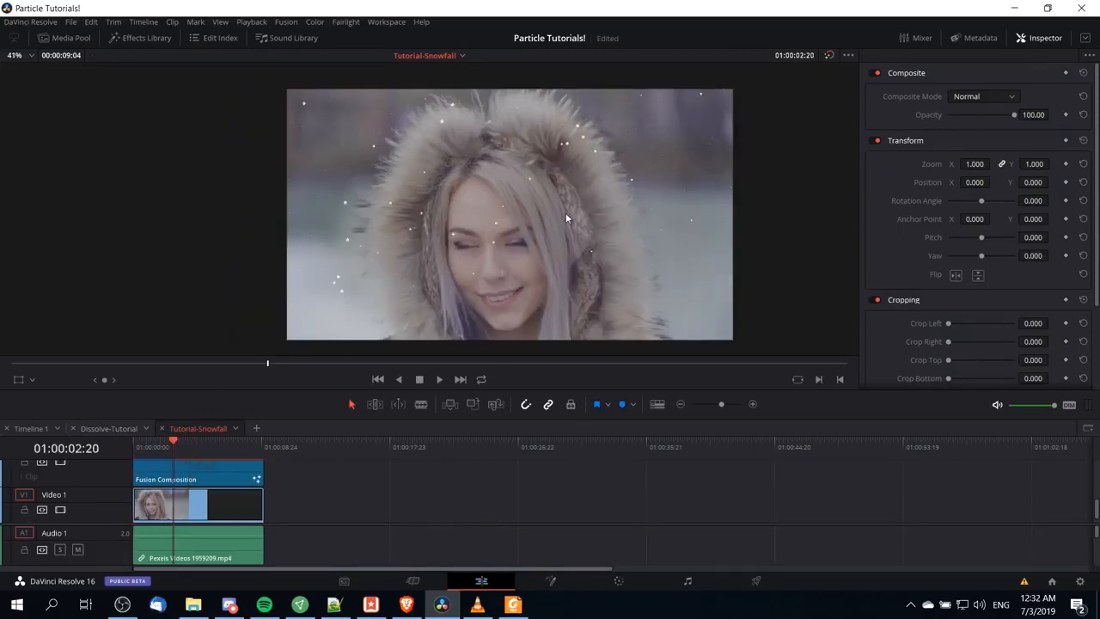
Try Luminosity as the Video 4 snow composition's composite mode and settle on Overlay
left_click(550, 581)
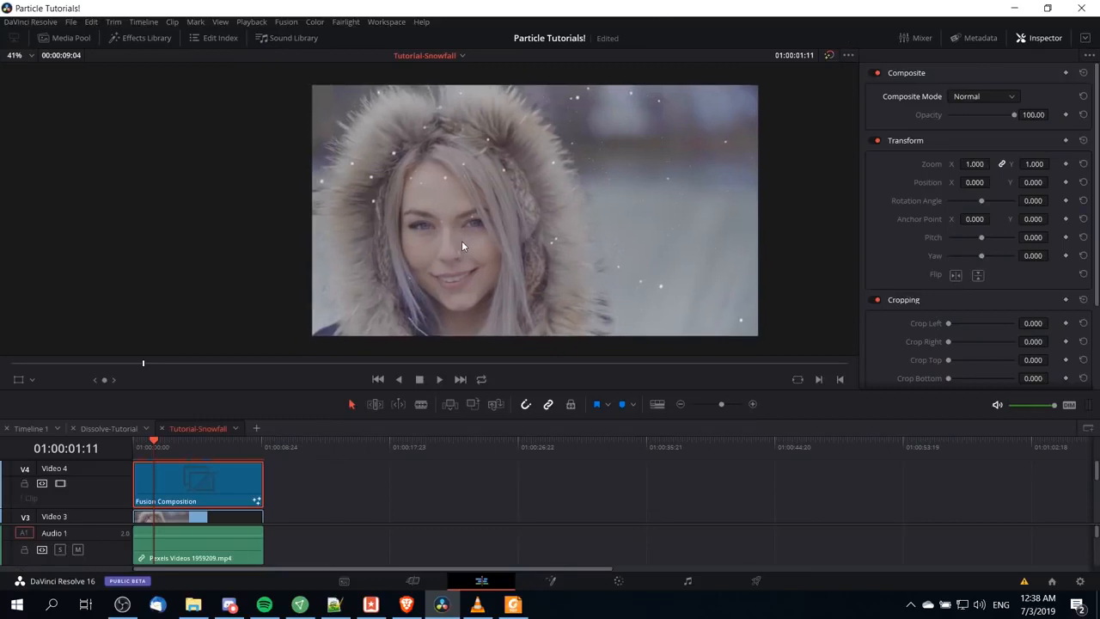
scroll(483, 190, "up", 2)
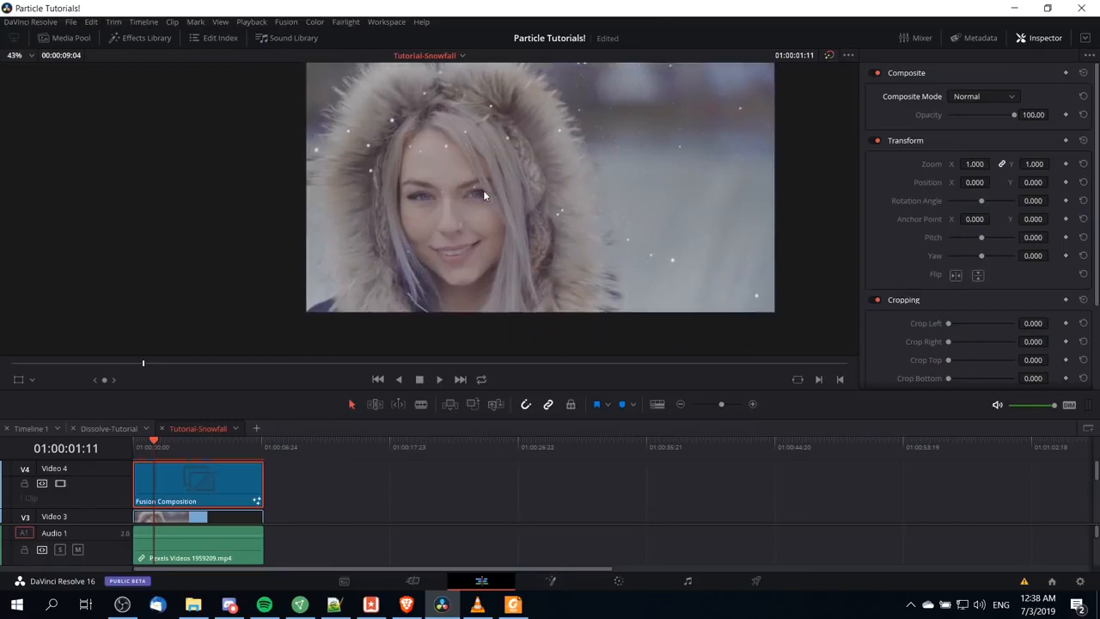
scroll(470, 184, "up", 3)
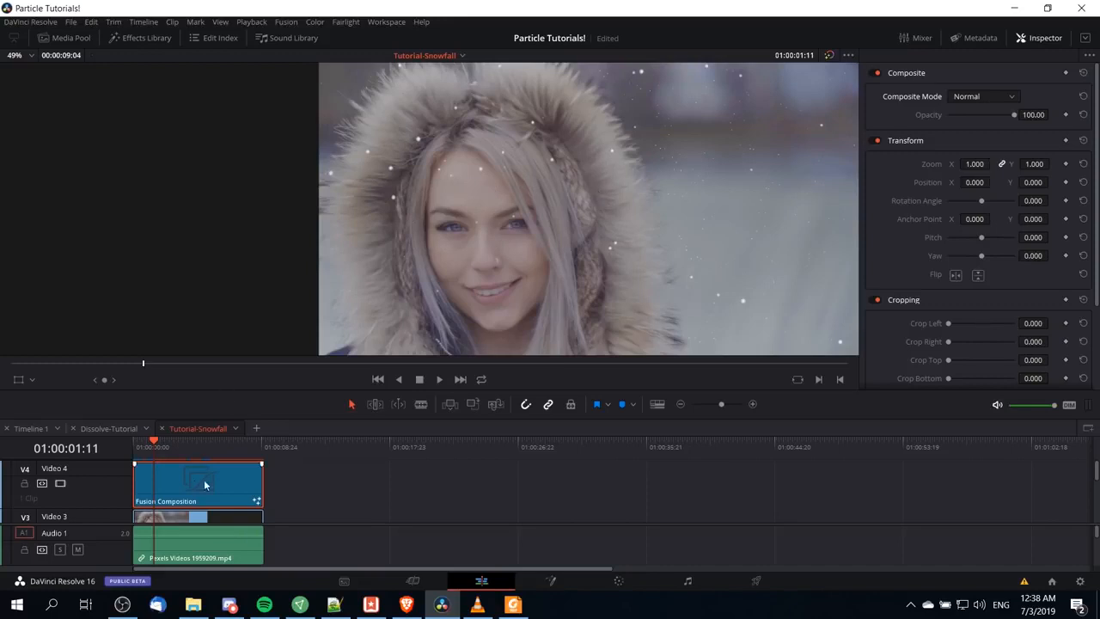
left_click_drag(322, 418, 322, 319)
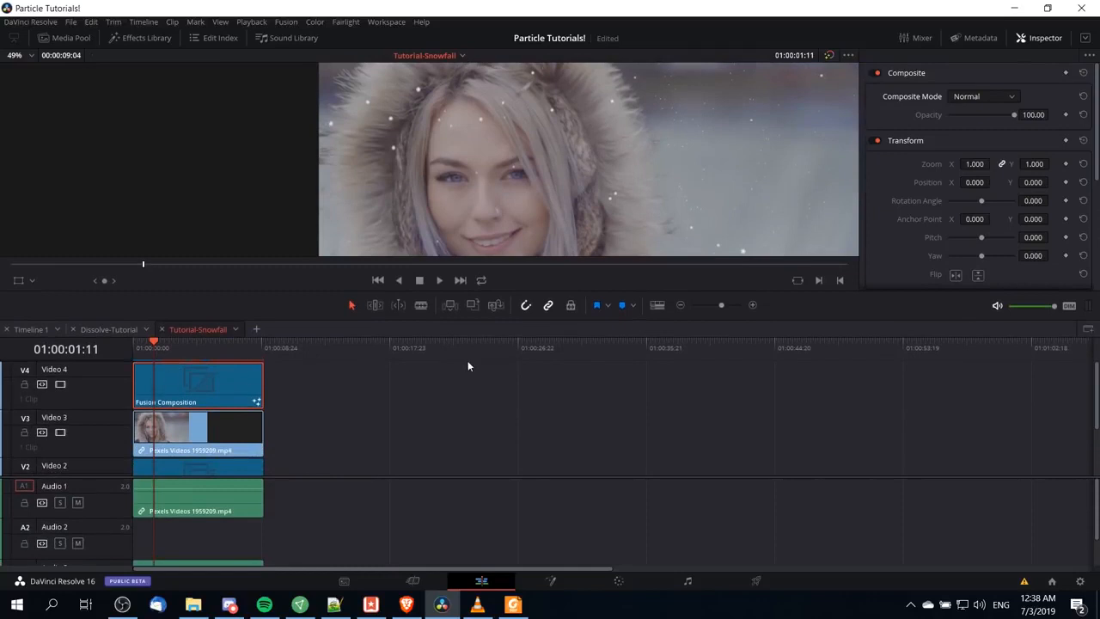
left_click(996, 97)
scroll(997, 151, "down", 3)
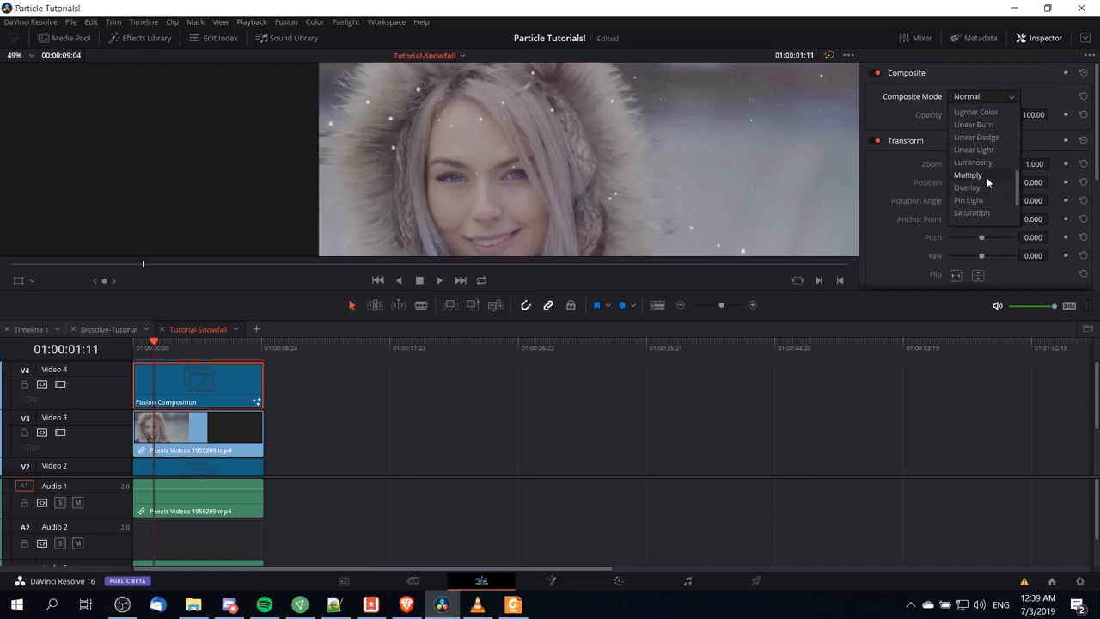
scroll(987, 186, "up", 1)
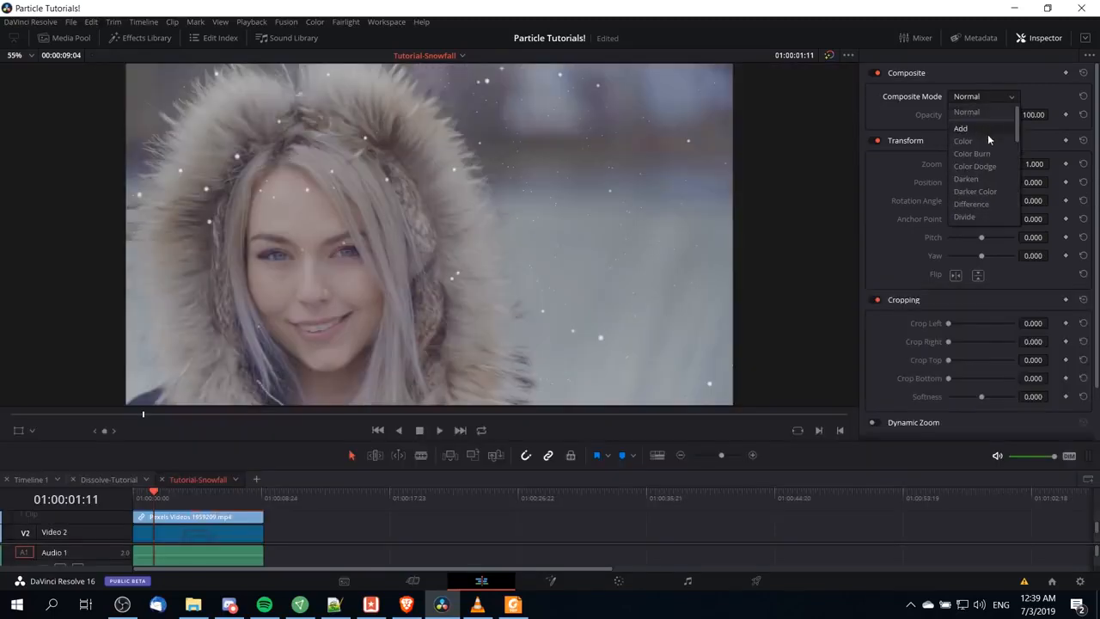
scroll(986, 146, "down", 4)
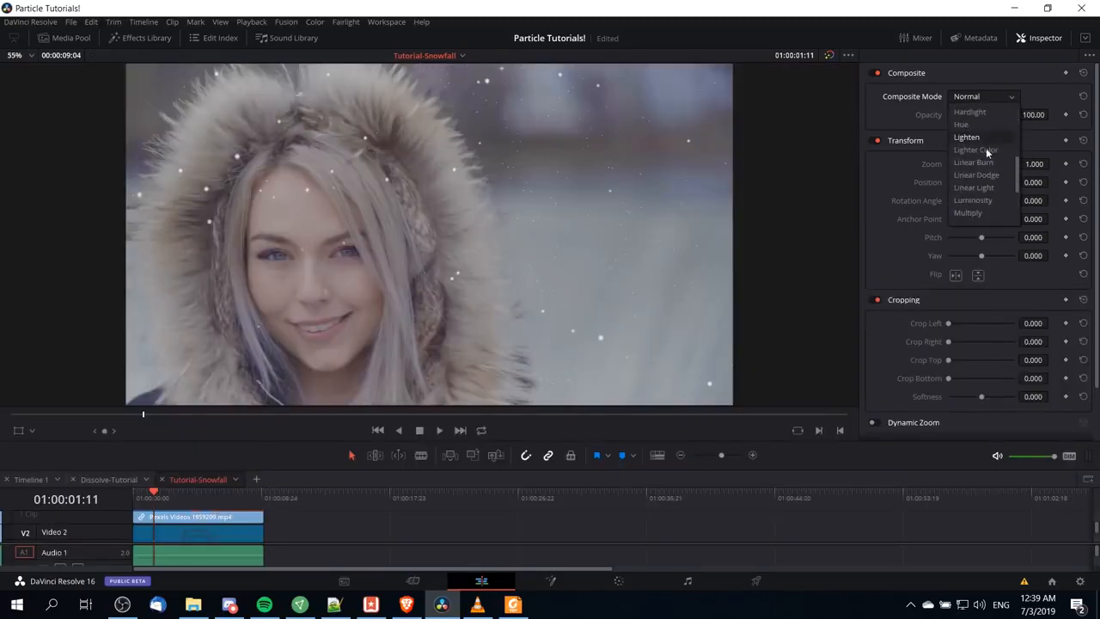
left_click(980, 201)
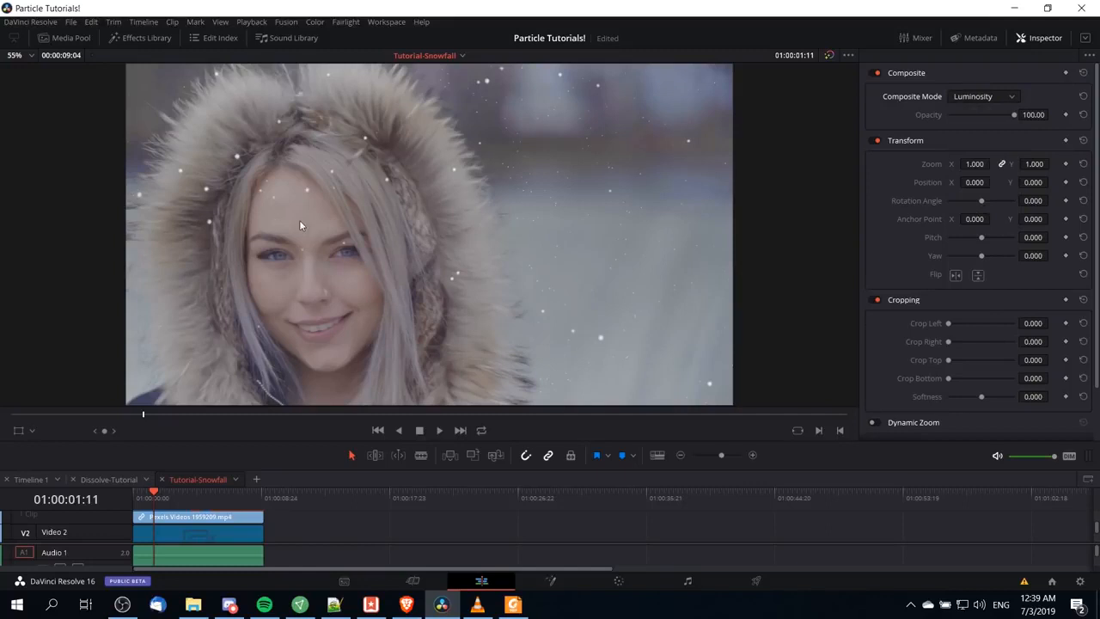
left_click(988, 96)
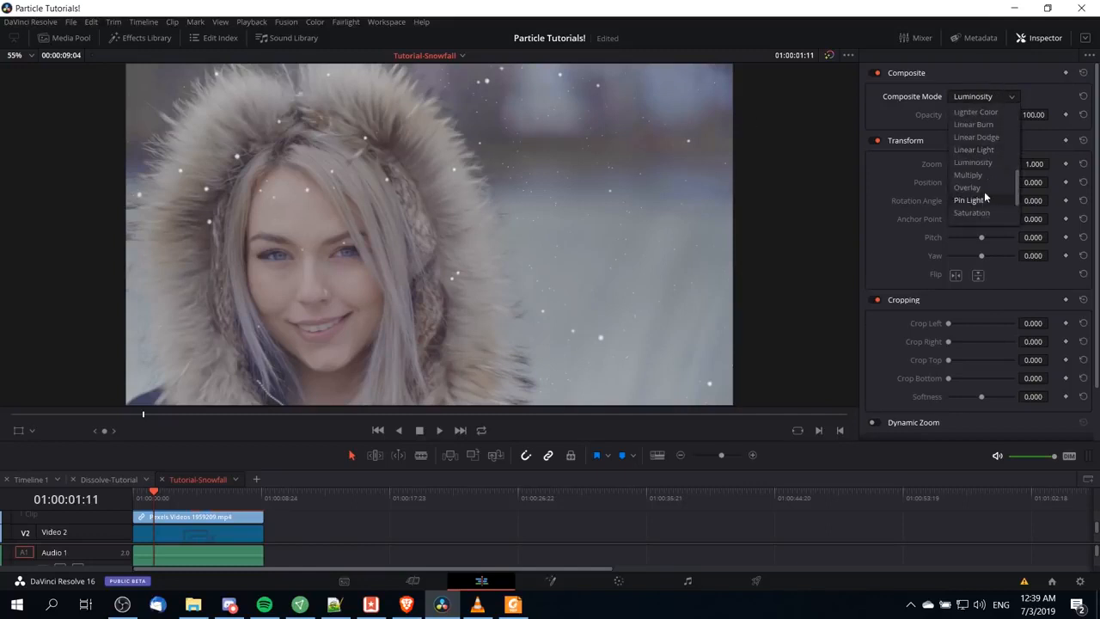
left_click(986, 189)
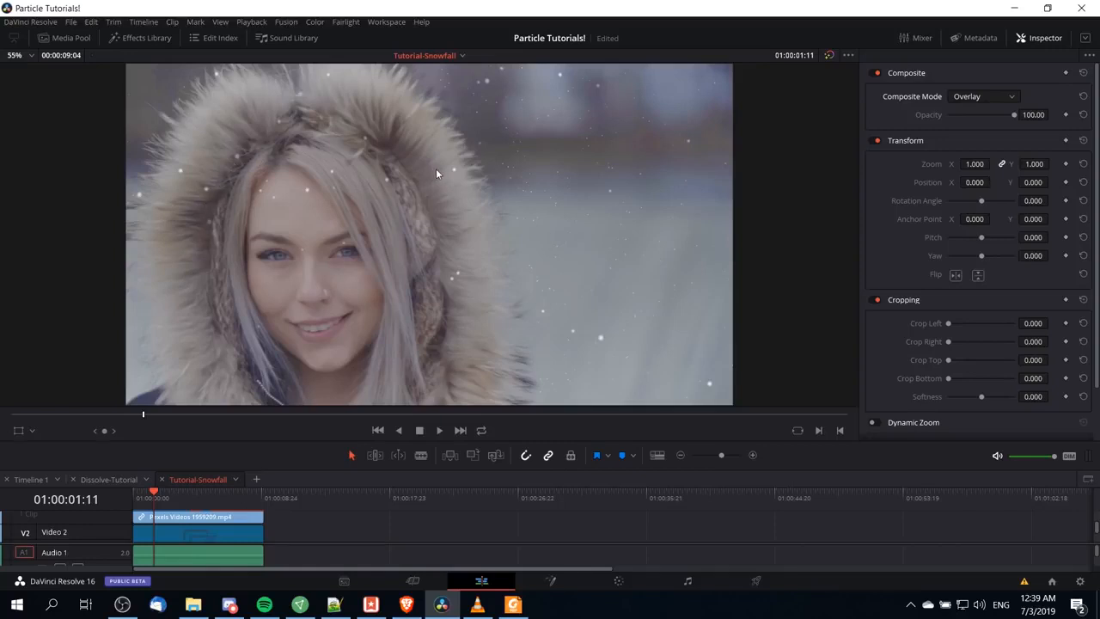
Increase the Number of particles emitted by pEmitter1 in the Video 2 composition and scrub near the clip's end on the edit page
scroll(439, 170, "down", 1)
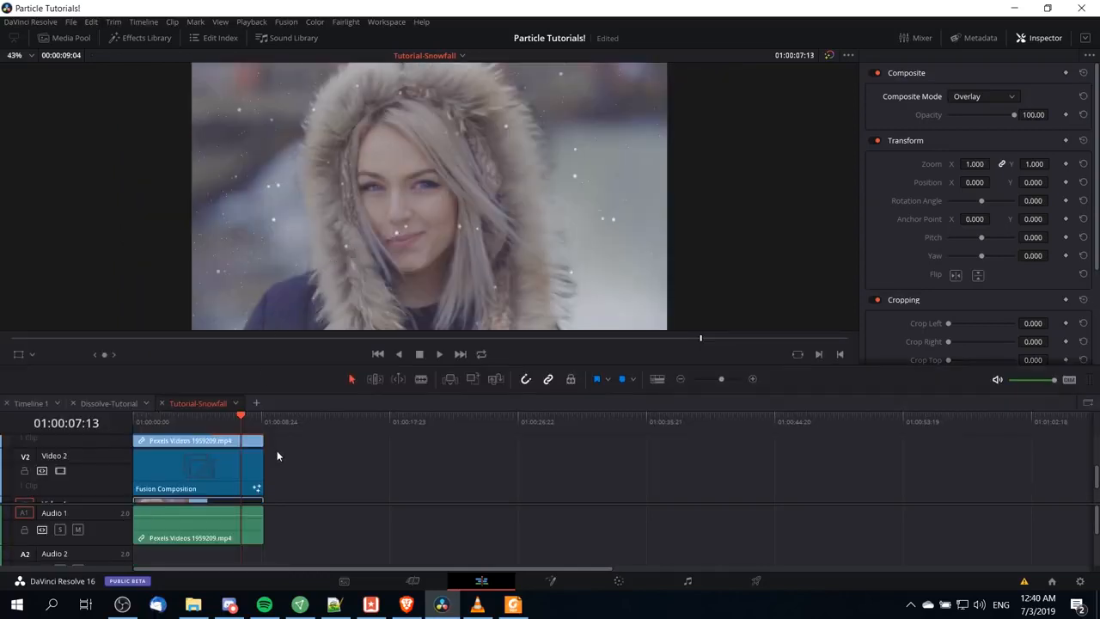
scroll(277, 450, "down", 2)
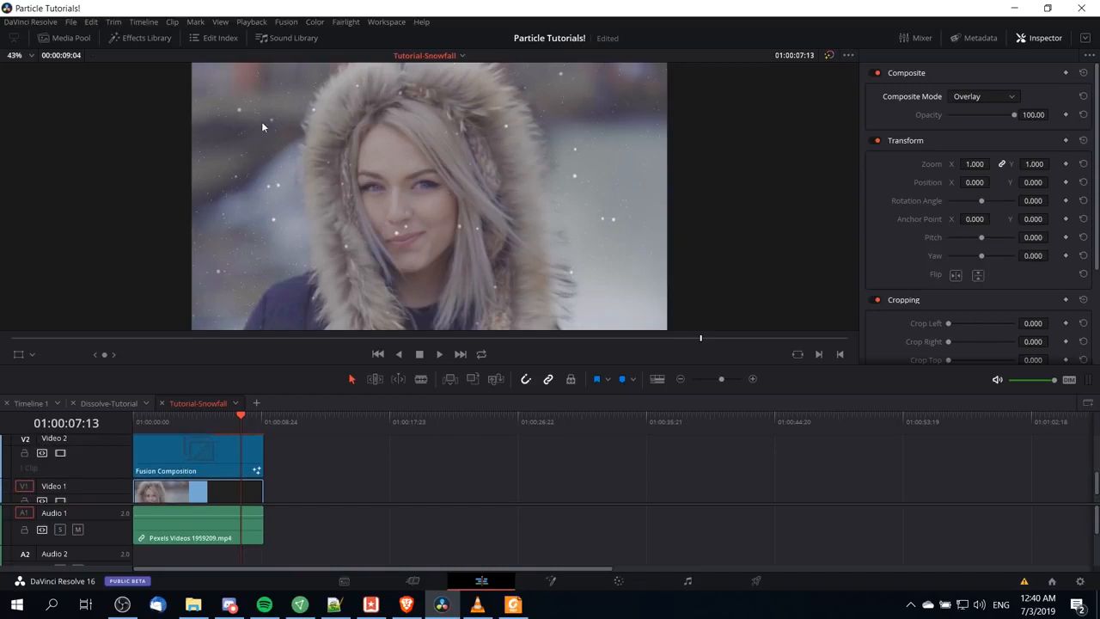
left_click(249, 458)
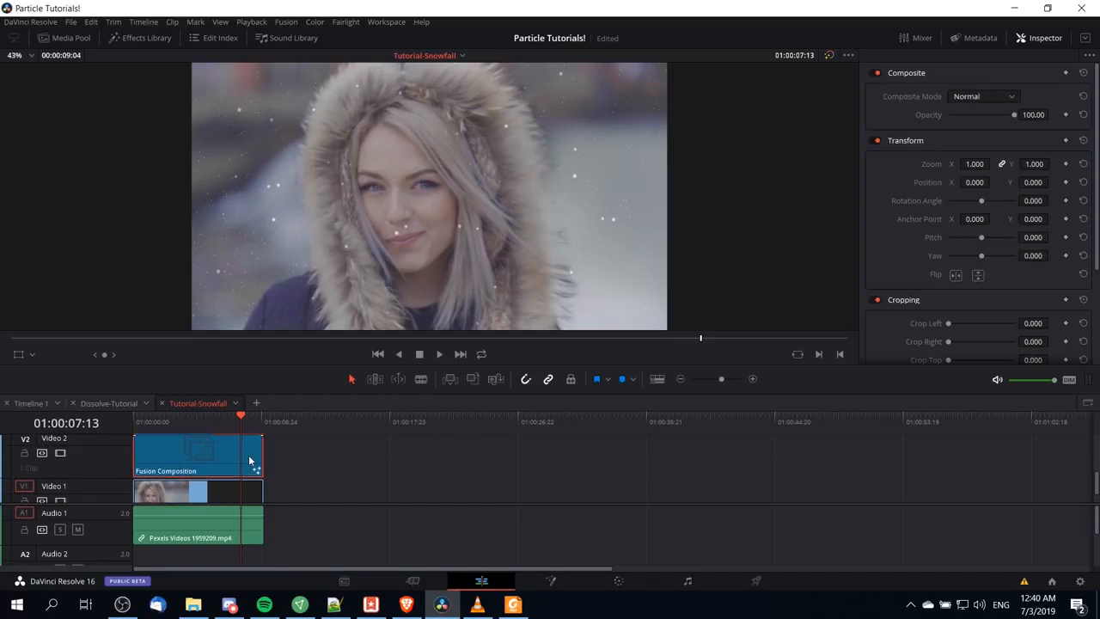
left_click(550, 581)
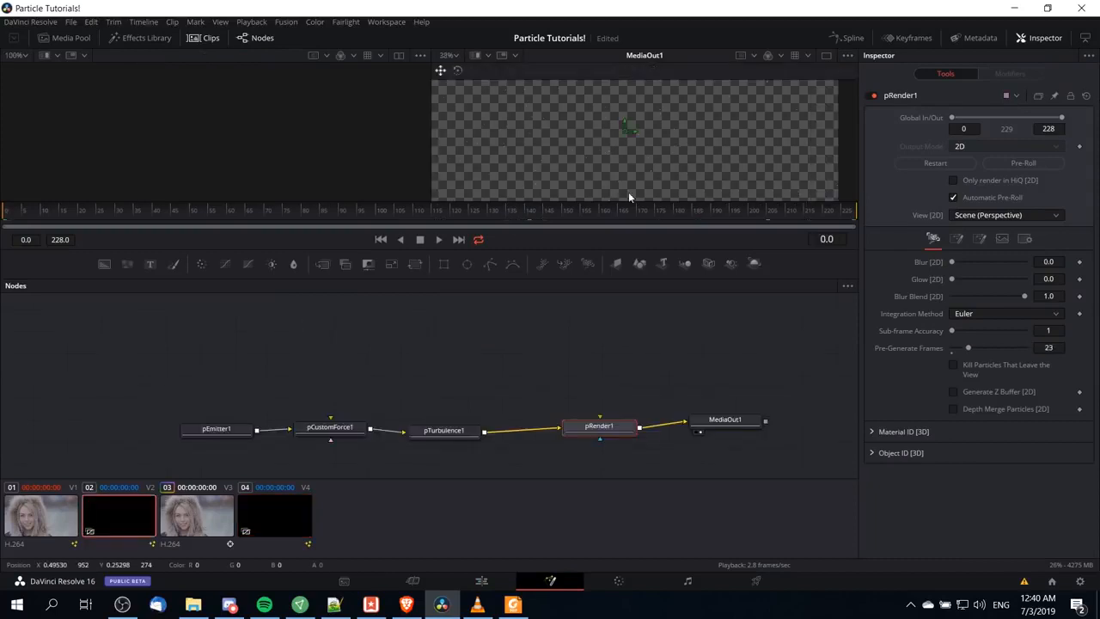
left_click(225, 429)
left_click_drag(988, 235, 983, 250)
left_click(936, 118)
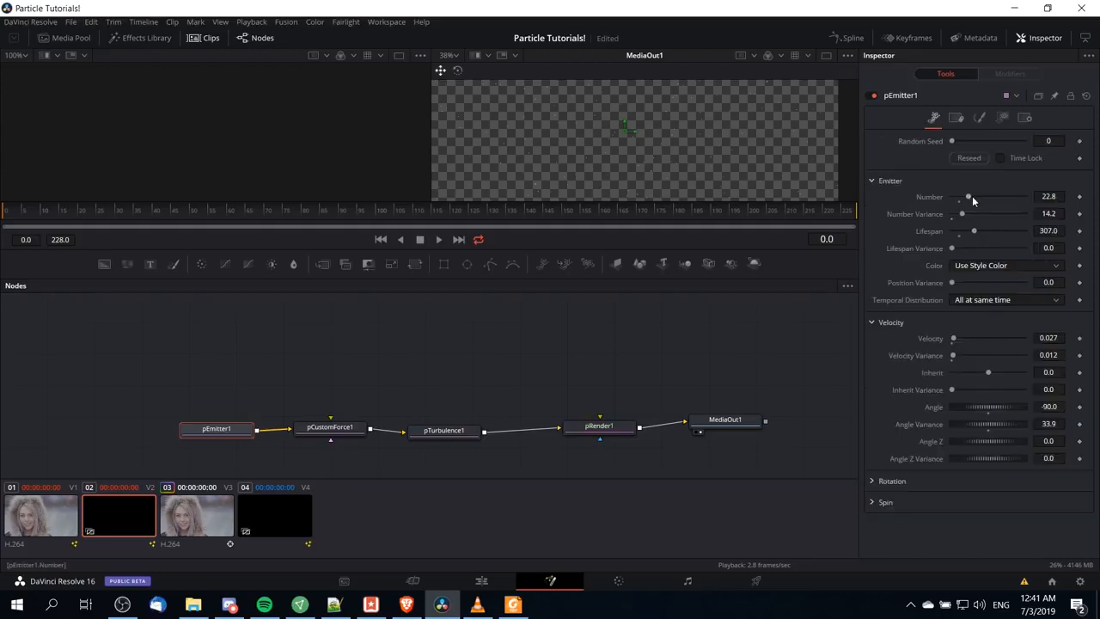
left_click_drag(967, 197, 959, 214)
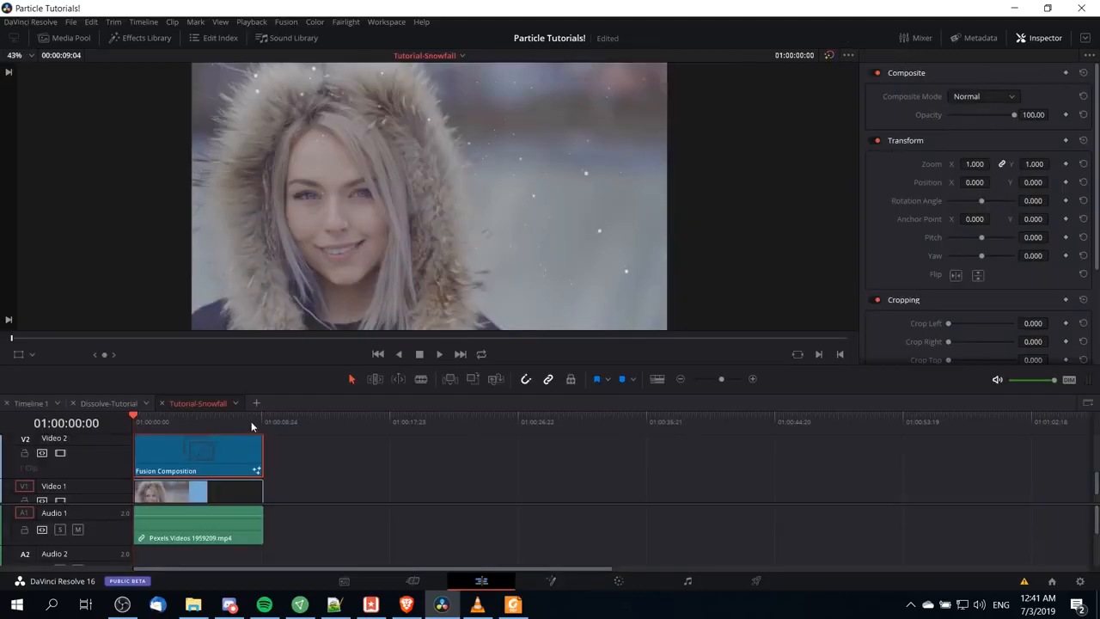
left_click_drag(251, 421, 251, 420)
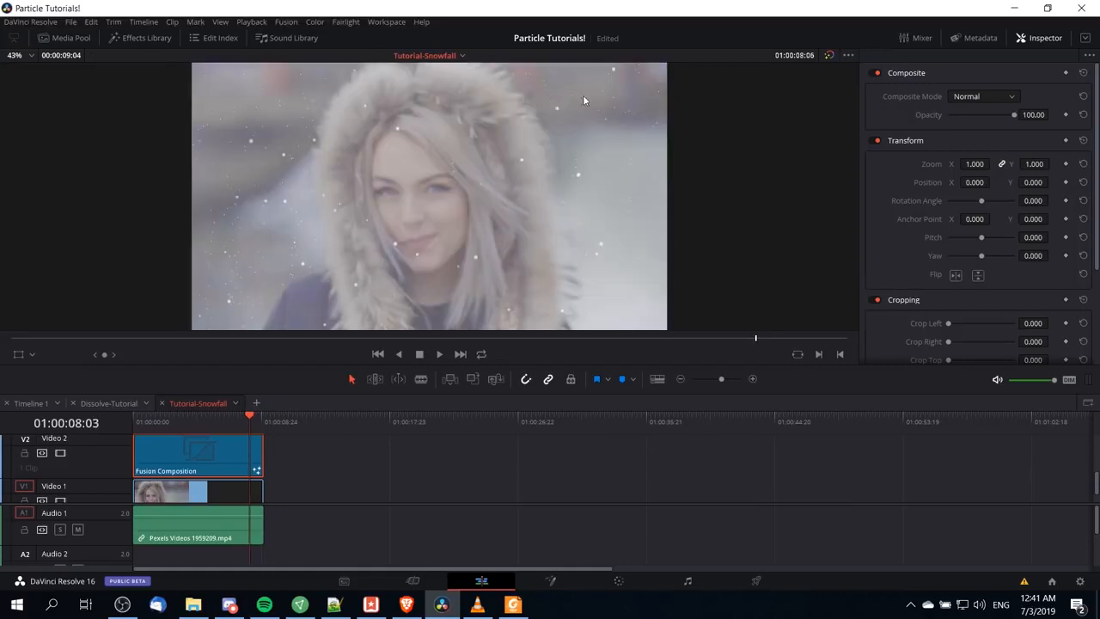
Add a short fade-out to the end of the Video 4 snow composition
scroll(274, 464, "up", 1)
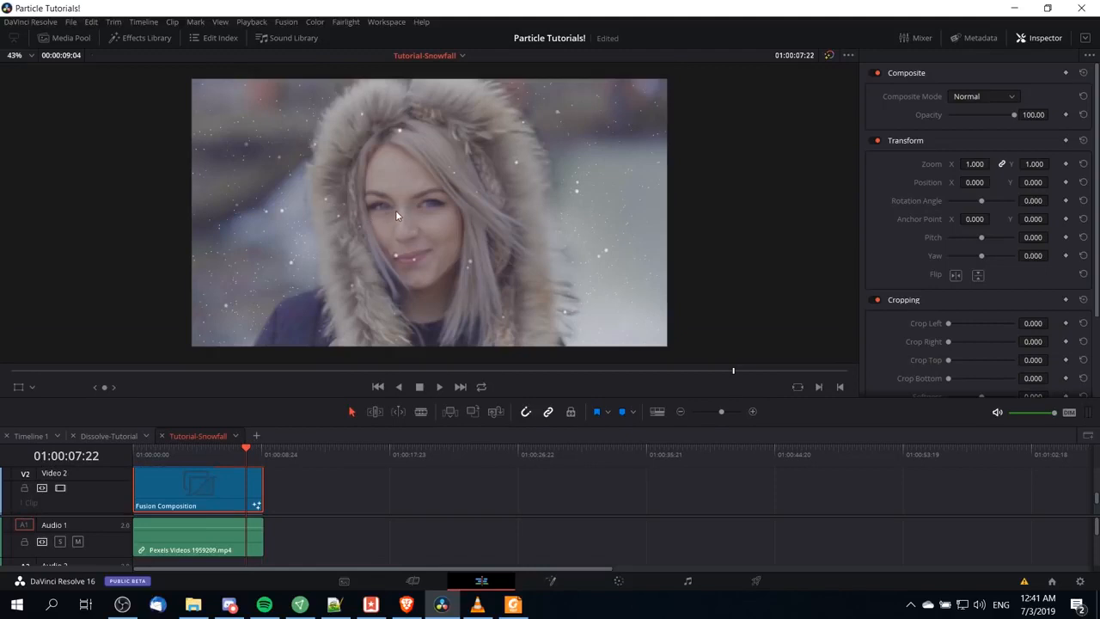
scroll(297, 477, "up", 1)
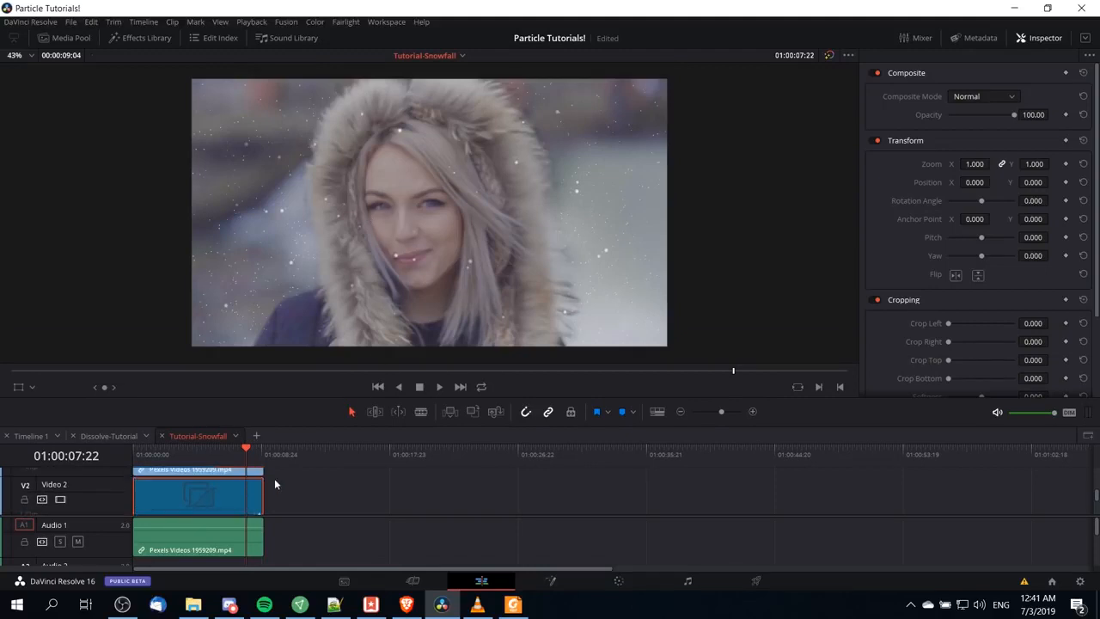
mouse_move(265, 479)
scroll(264, 479, "up", 2)
left_click_drag(261, 471, 238, 450)
Play the last seconds of the snowfall timeline to check the foreground snow's fade-out
key("space")
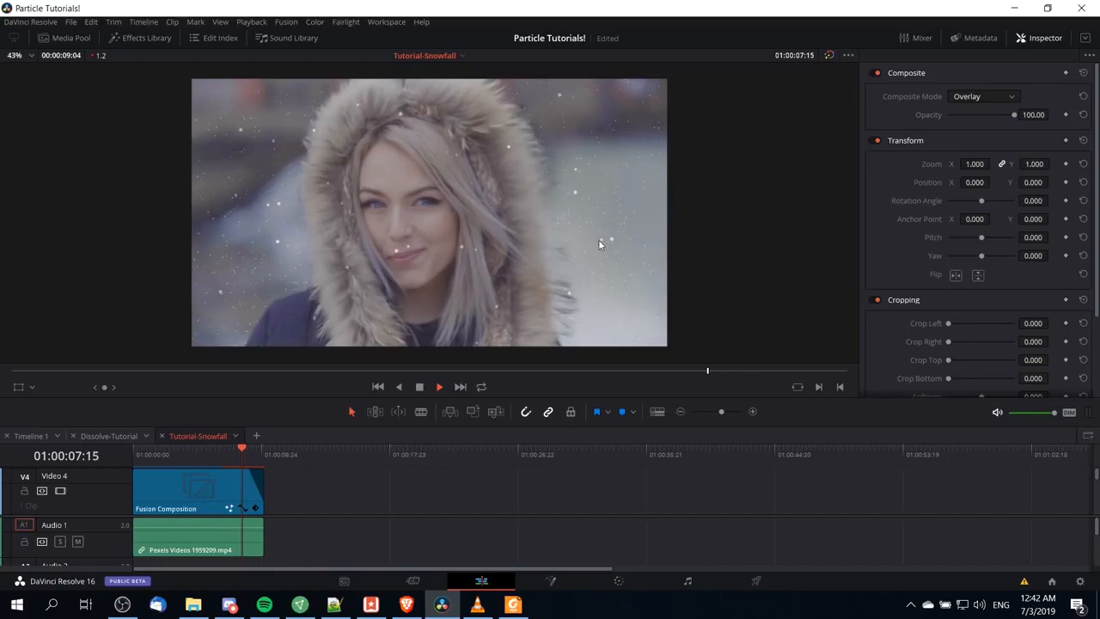
key("space")
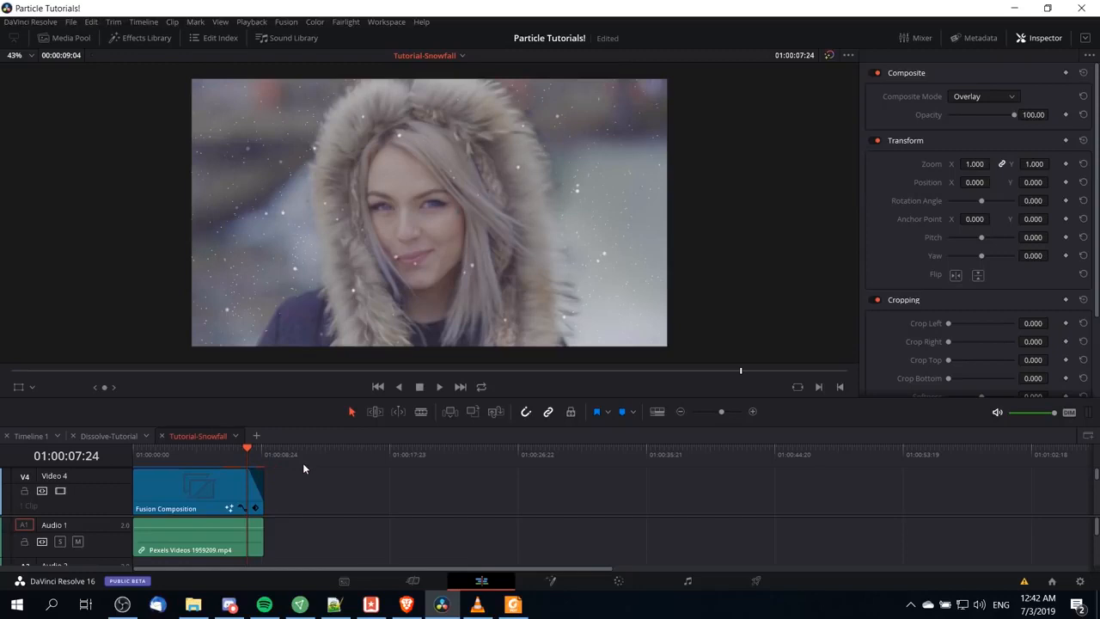
key("space")
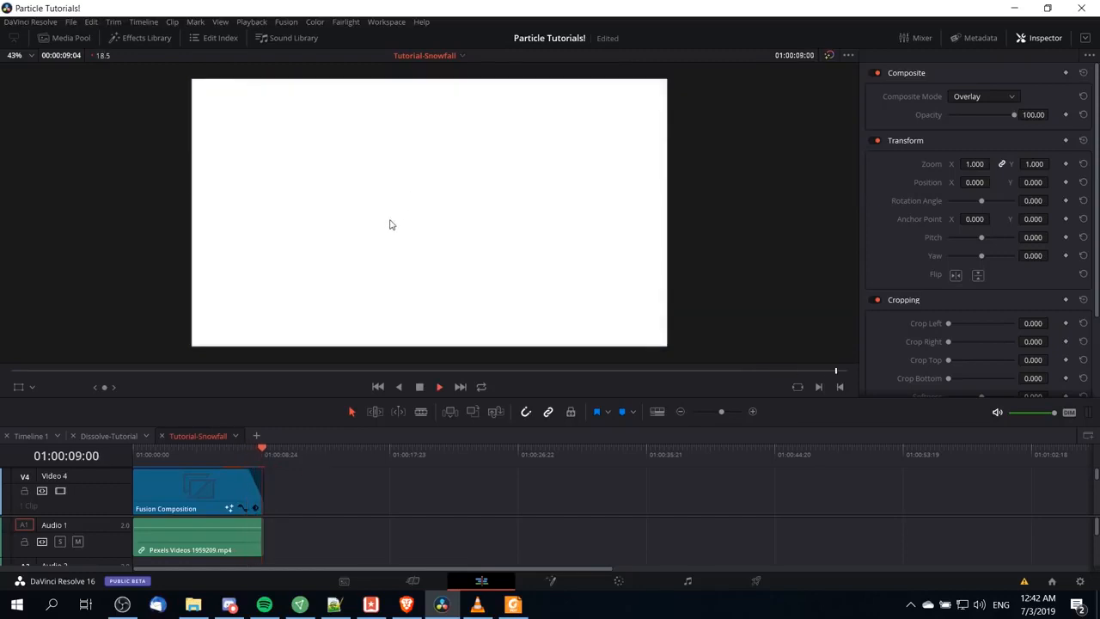